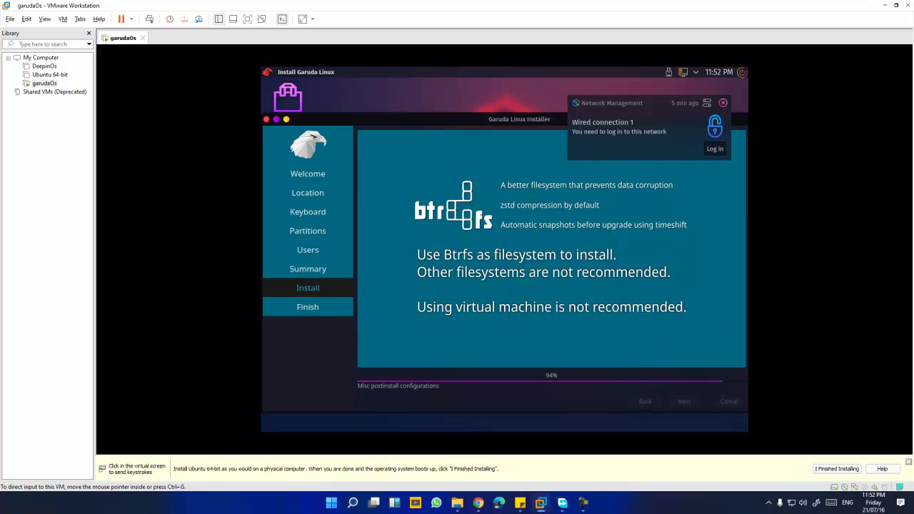
- Give the VM input focus on the installer's All done screen, leaving Restart now ticked
click(473, 263)
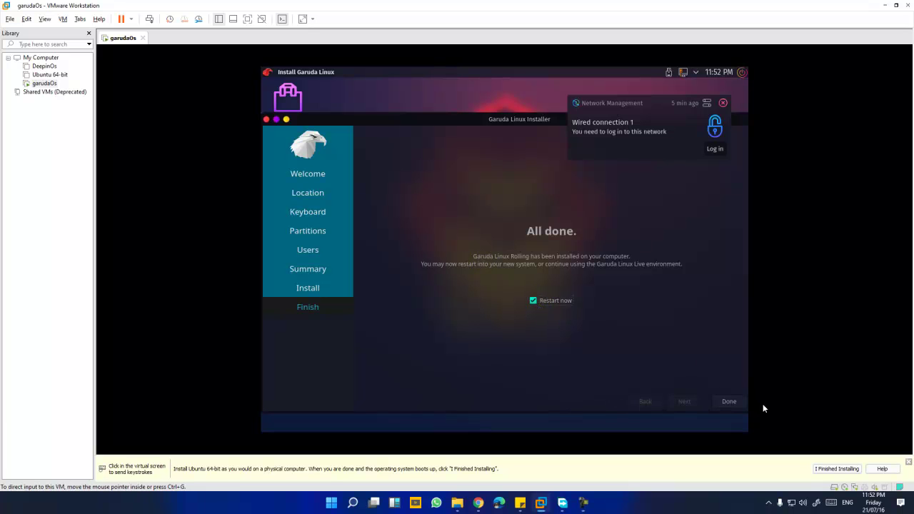
- Finish the installer and boot the installed Garuda from the GRUB menu
click(729, 401)
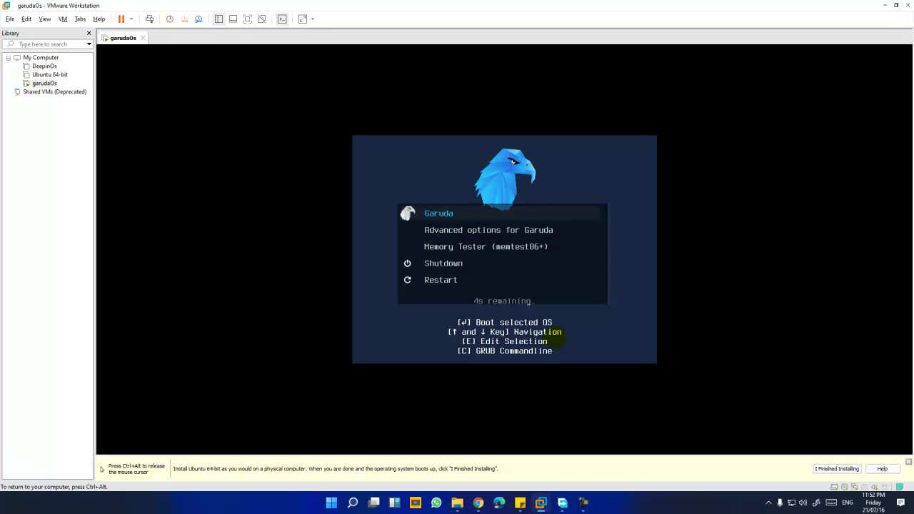
key(Return)
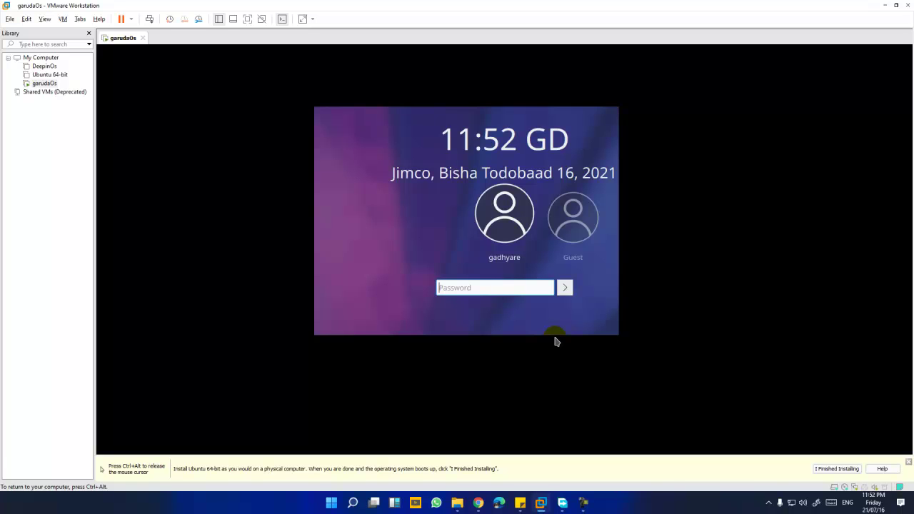
- Select the main user account on the login screen instead of Guest
text(a)
click(448, 289)
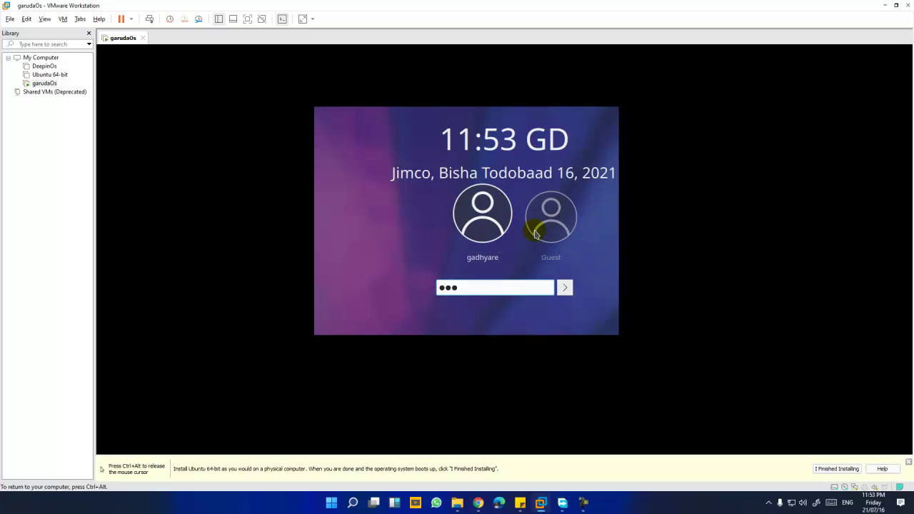
click(592, 227)
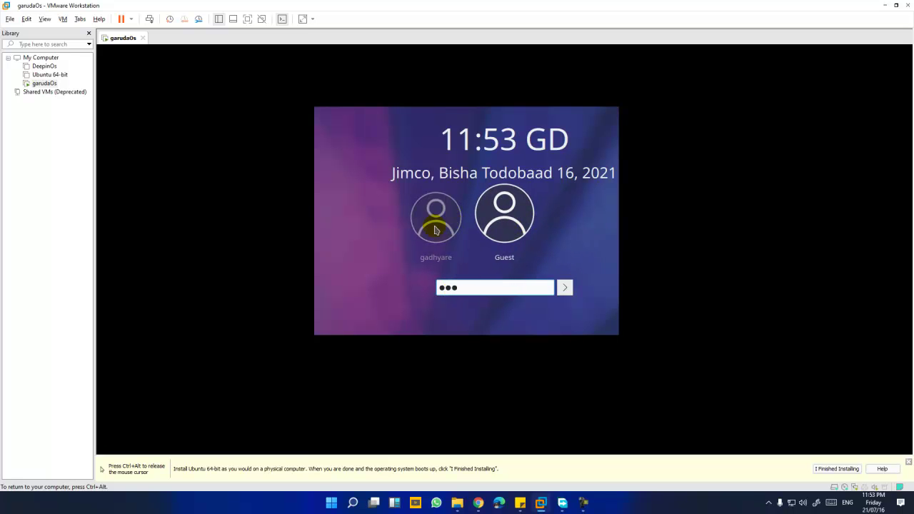
click(442, 223)
click(448, 288)
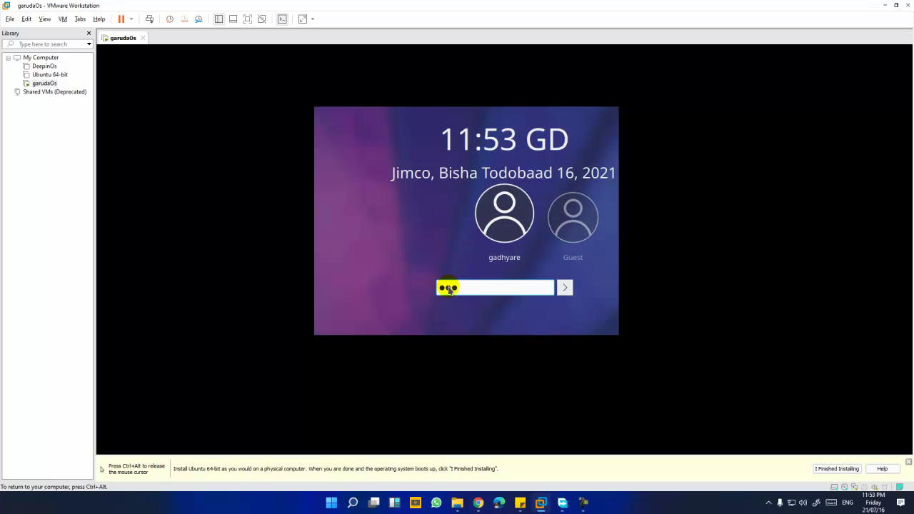
- Enter the account password and resubmit it after the first attempt fails
key(BackSpace)
key(BackSpace)
text(1)
key(Return)
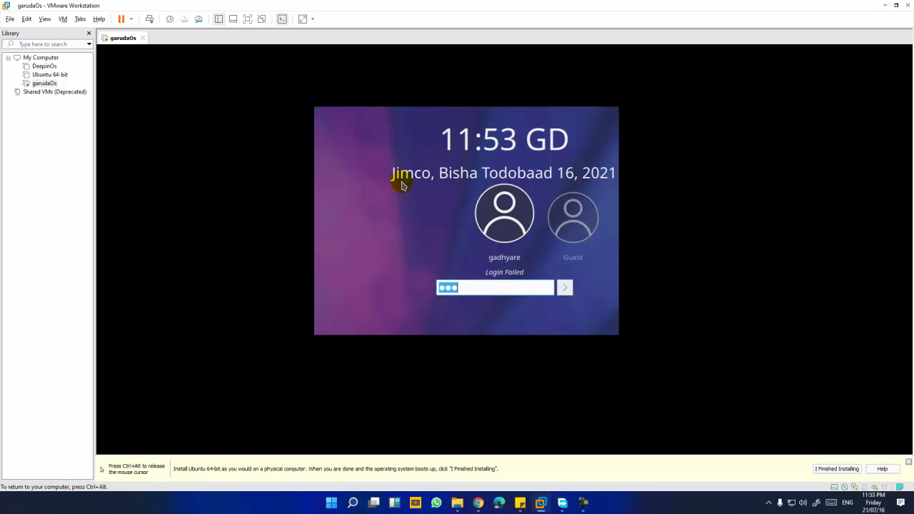
text(1)
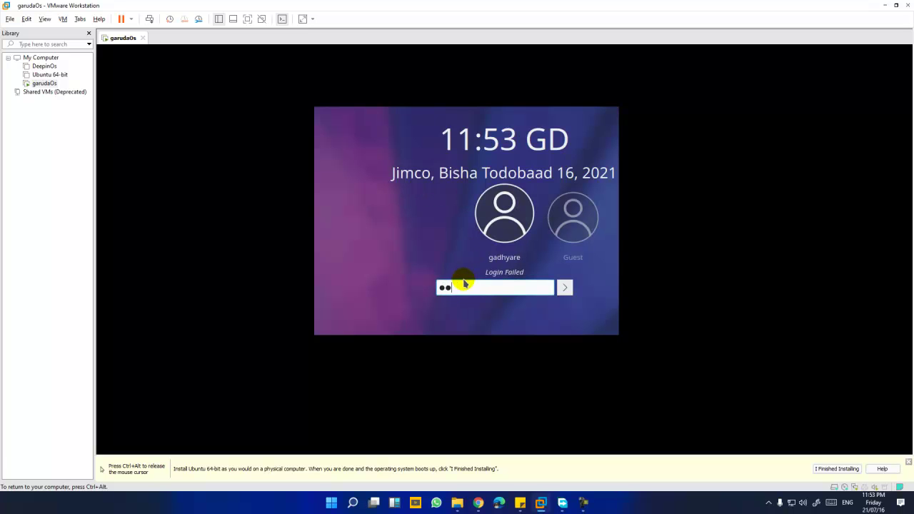
text(1)
key(Return)
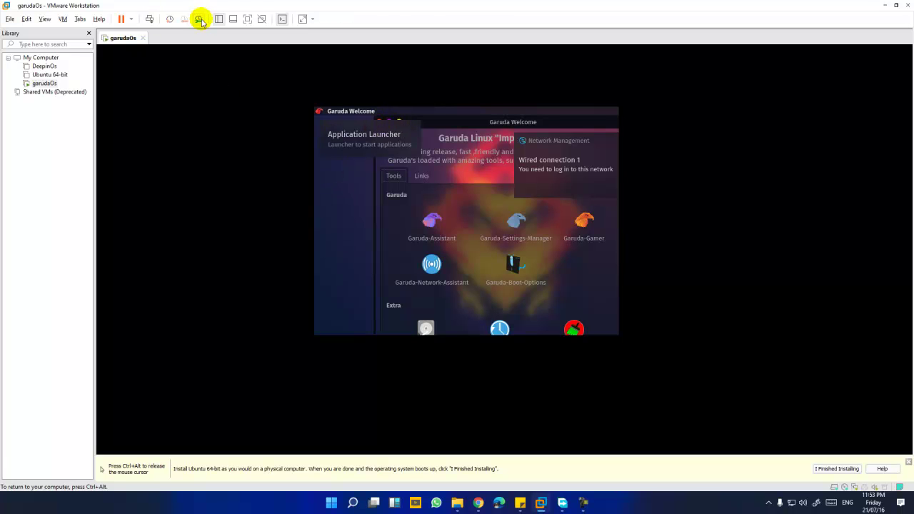
- Switch the VM to full screen, close Garuda Welcome and launch System Settings
click(248, 19)
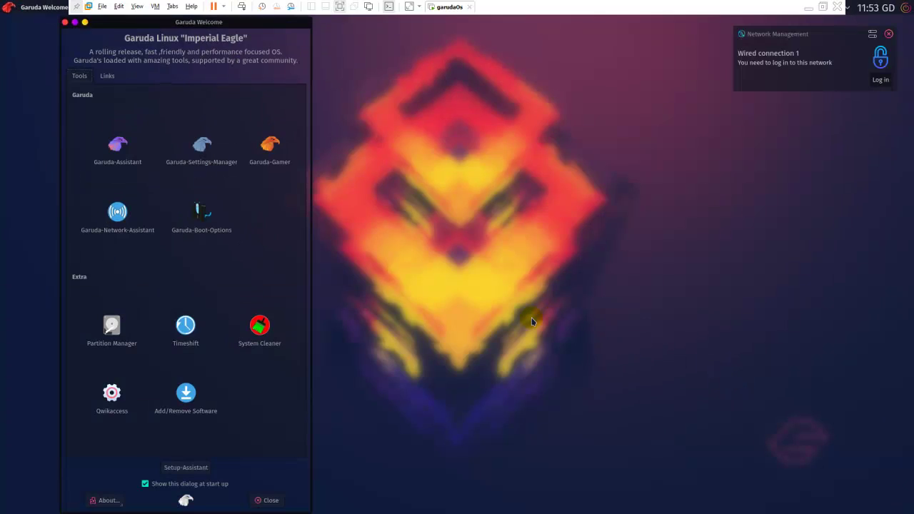
click(272, 500)
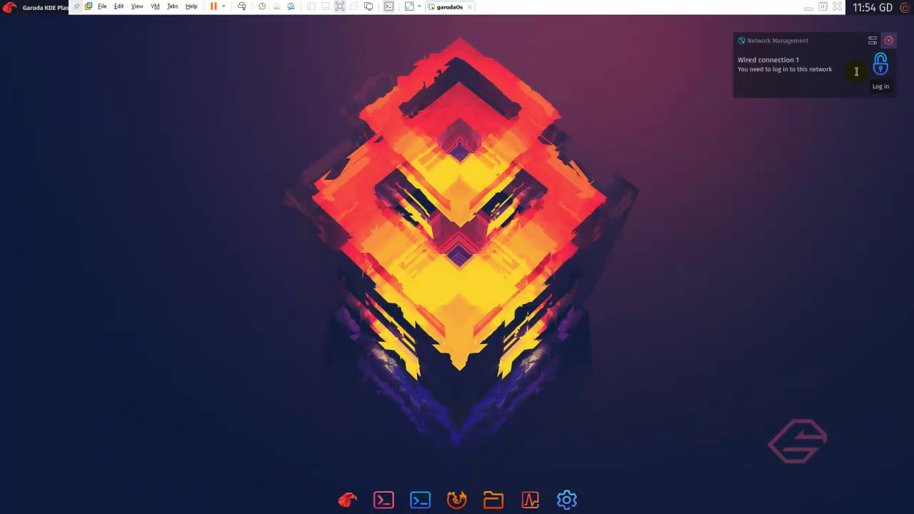
click(567, 482)
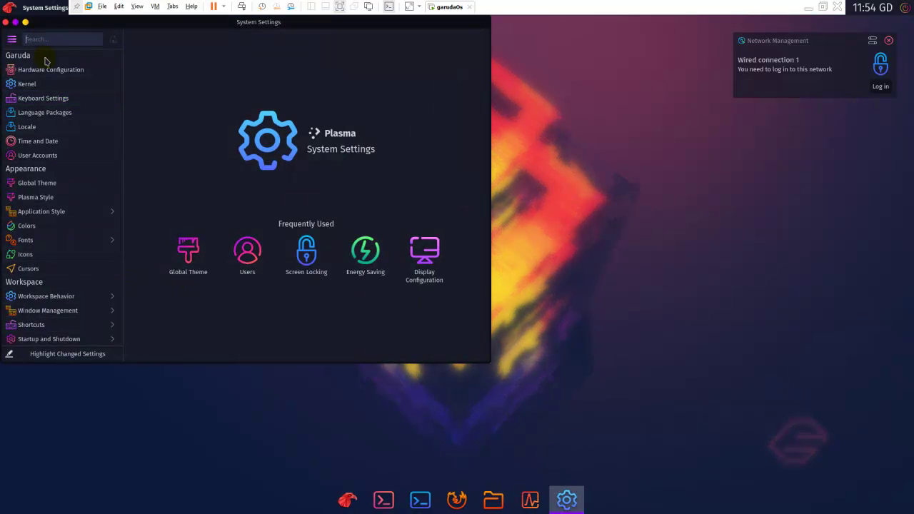
- Review available and installed language packages, dismissing the out-of-date notice, then go to Colors
click(62, 113)
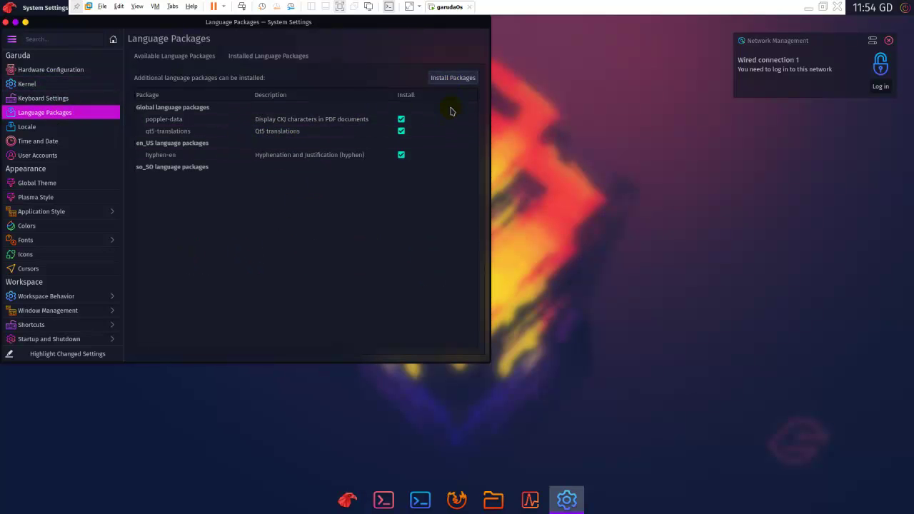
click(260, 191)
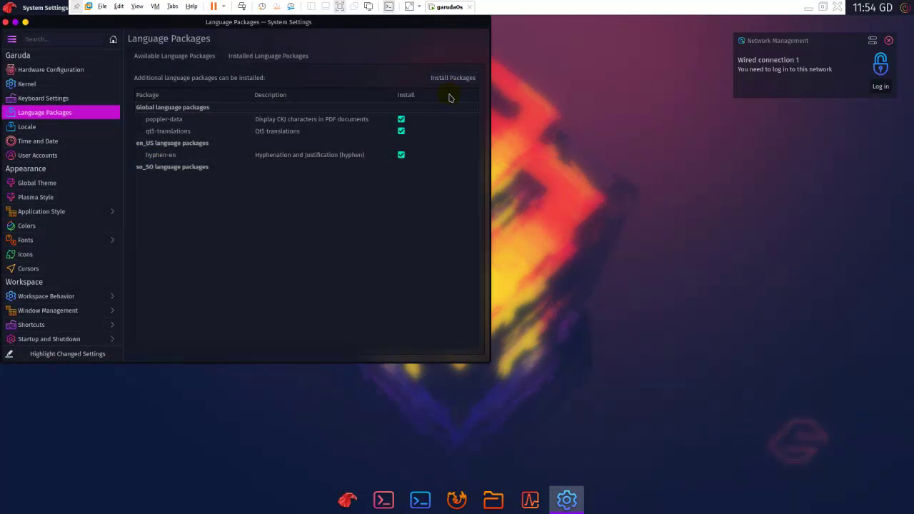
click(267, 57)
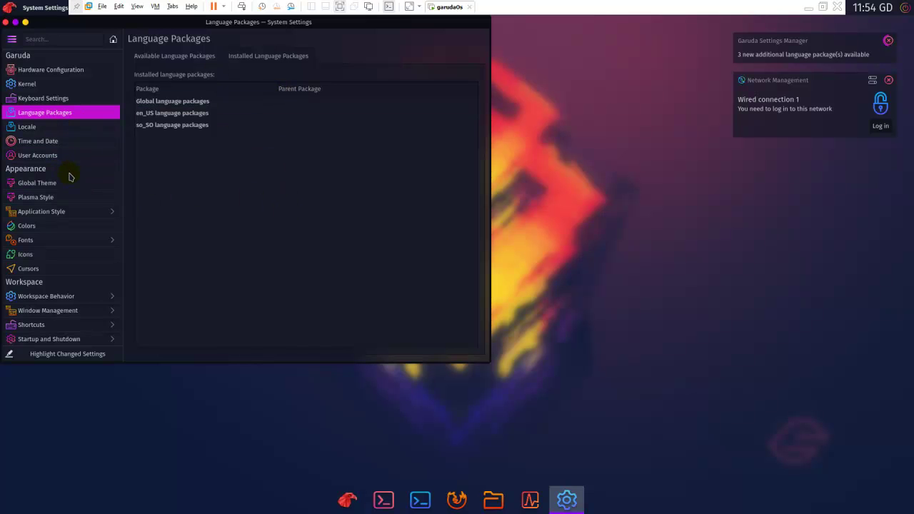
click(61, 227)
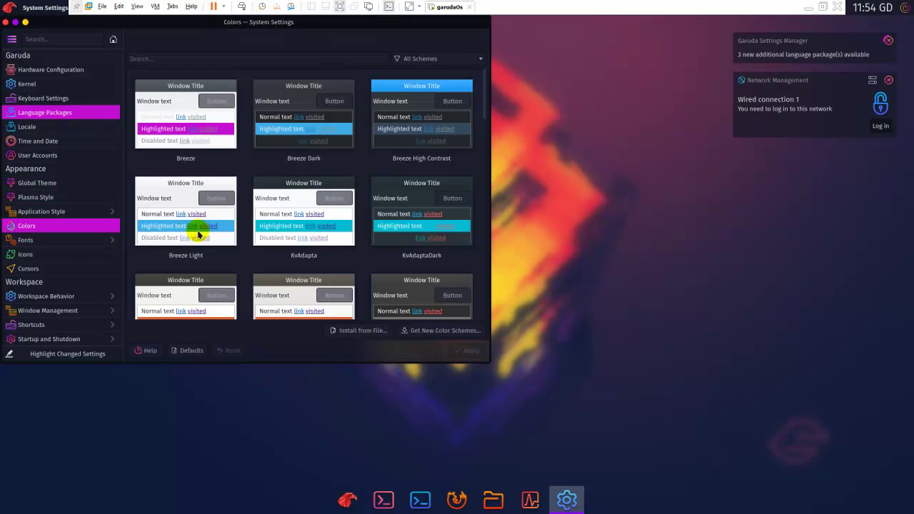
- Apply KvSimplicityTurquoise, KvYaru, KvSimplicity and KvSimplicityDark in turn, finishing on the Sweet scheme
click(311, 178)
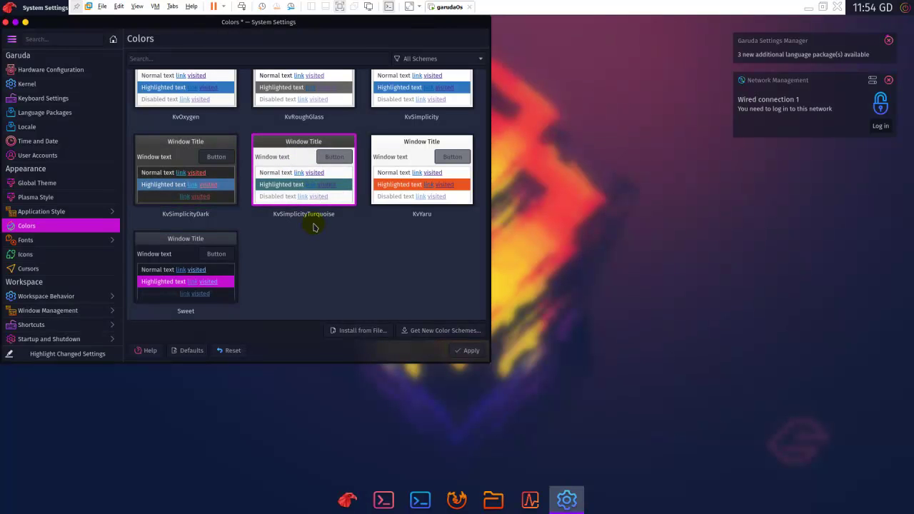
click(469, 350)
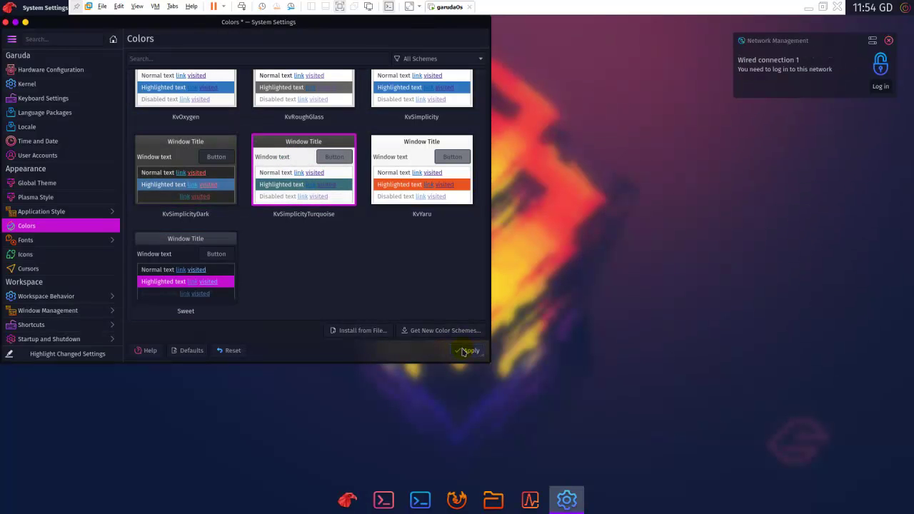
click(402, 149)
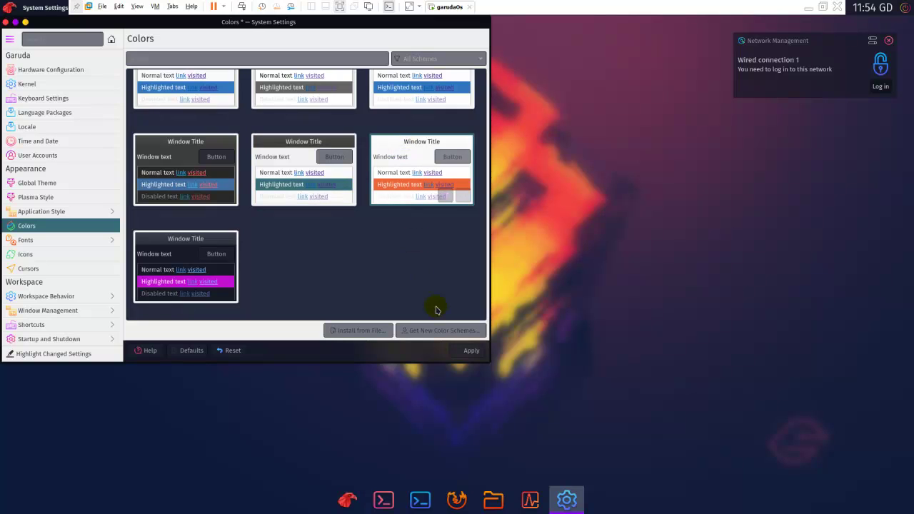
click(453, 351)
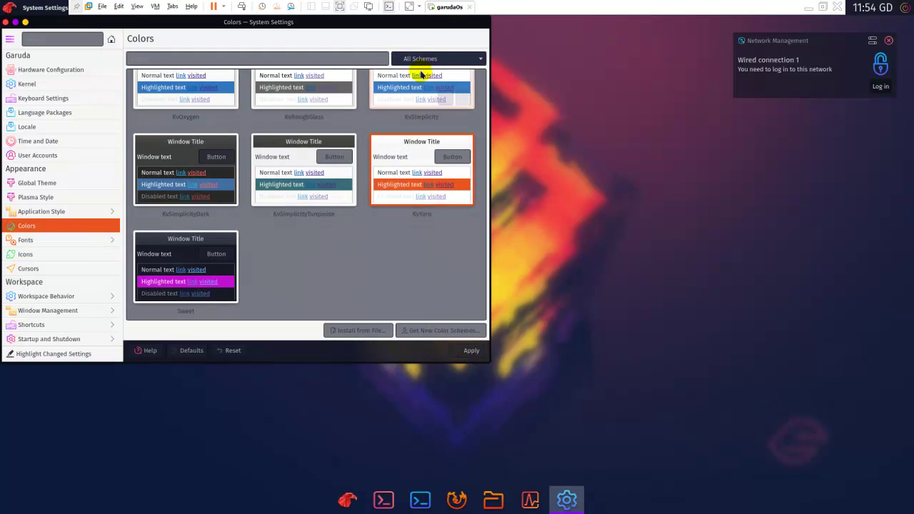
click(425, 89)
click(457, 351)
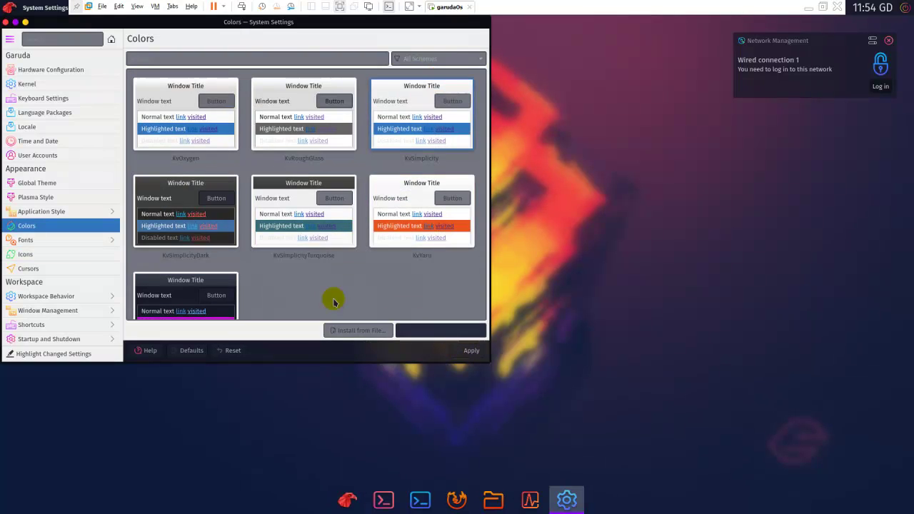
click(188, 184)
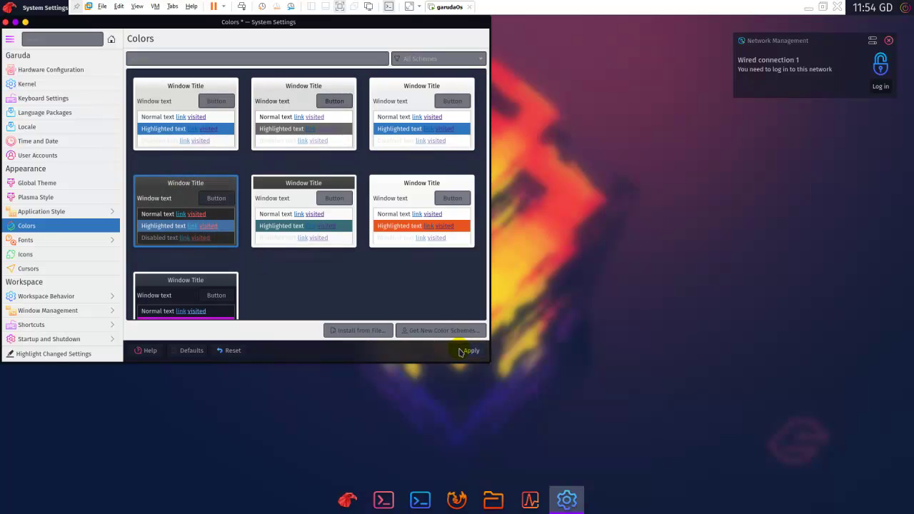
click(466, 350)
click(164, 292)
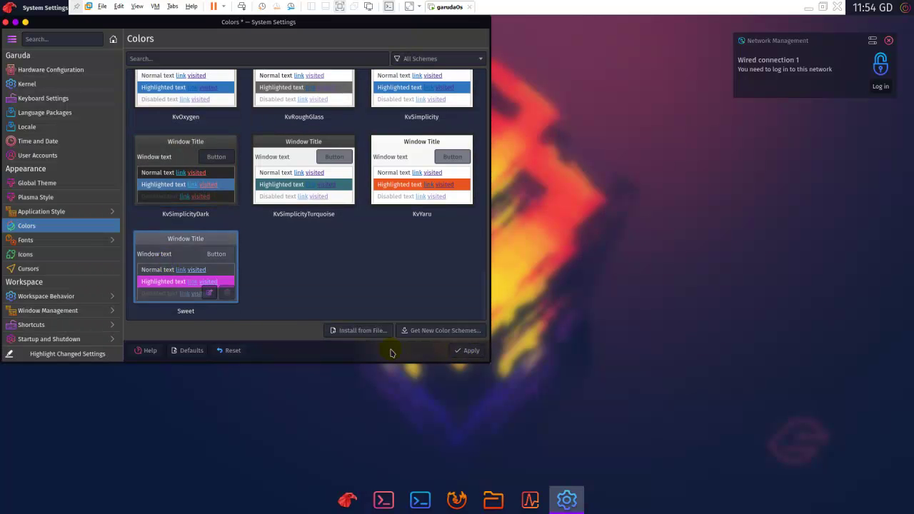
click(478, 353)
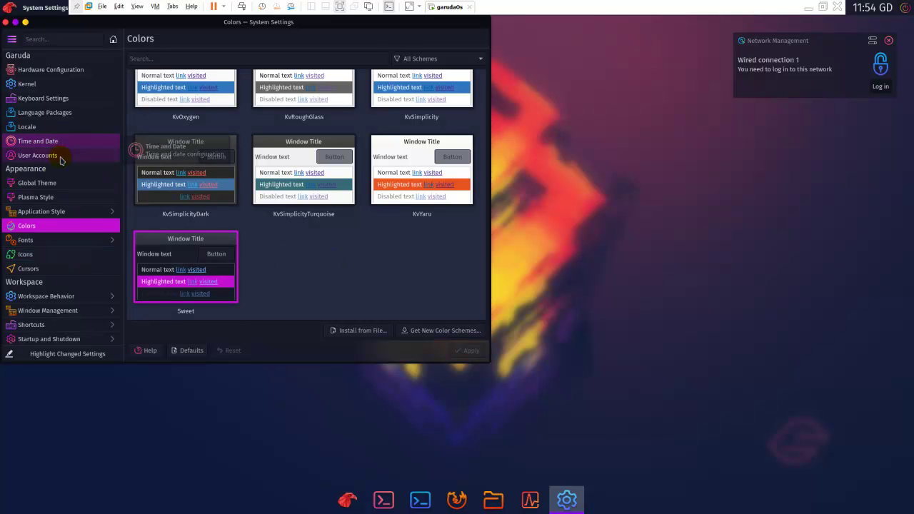
click(55, 183)
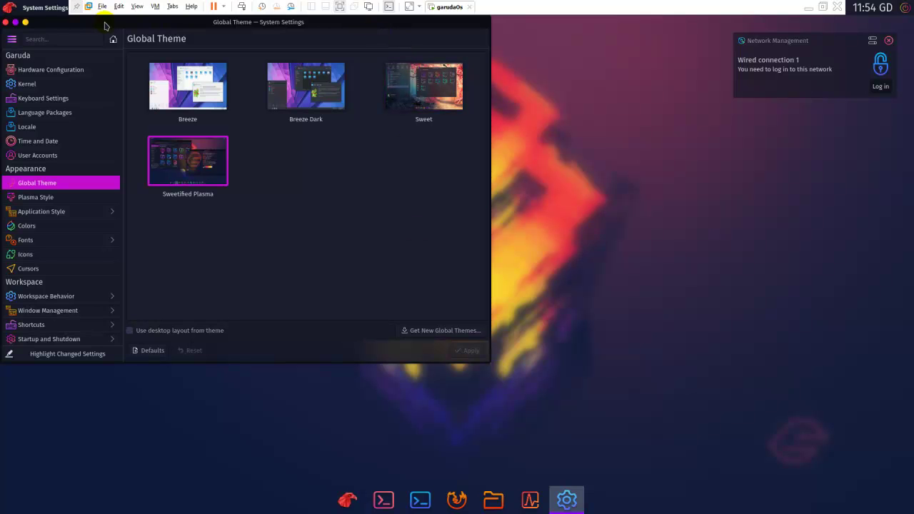
- Move the System Settings window into view and apply Breeze, then Breeze Dark global themes
click(77, 10)
drag(32, 27, 220, 84)
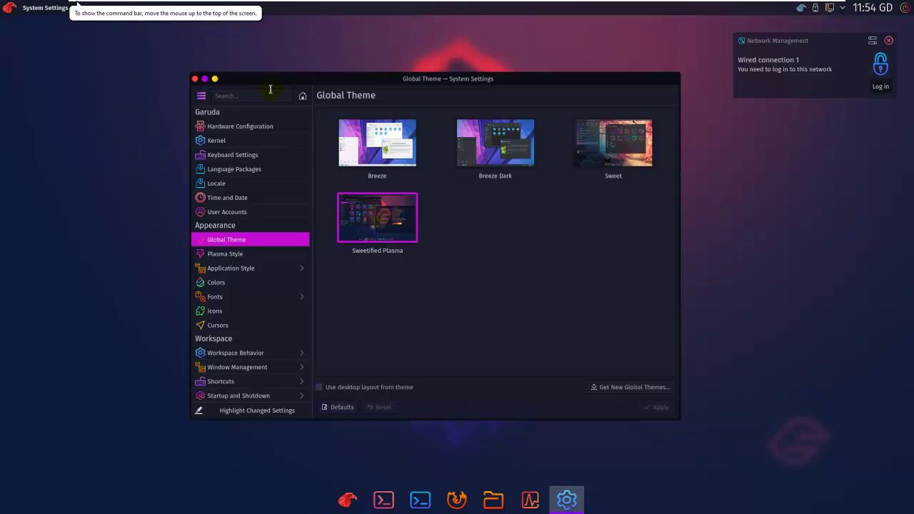
mouse_move(295, 85)
mouse_down()
mouse_move(133, 102)
mouse_move(336, 88)
mouse_move(188, 75)
mouse_move(242, 68)
mouse_move(227, 114)
mouse_move(106, 93)
mouse_move(262, 112)
mouse_move(292, 49)
mouse_move(300, 67)
mouse_move(506, 16)
mouse_move(547, 16)
mouse_move(302, 108)
mouse_move(299, 80)
mouse_up()
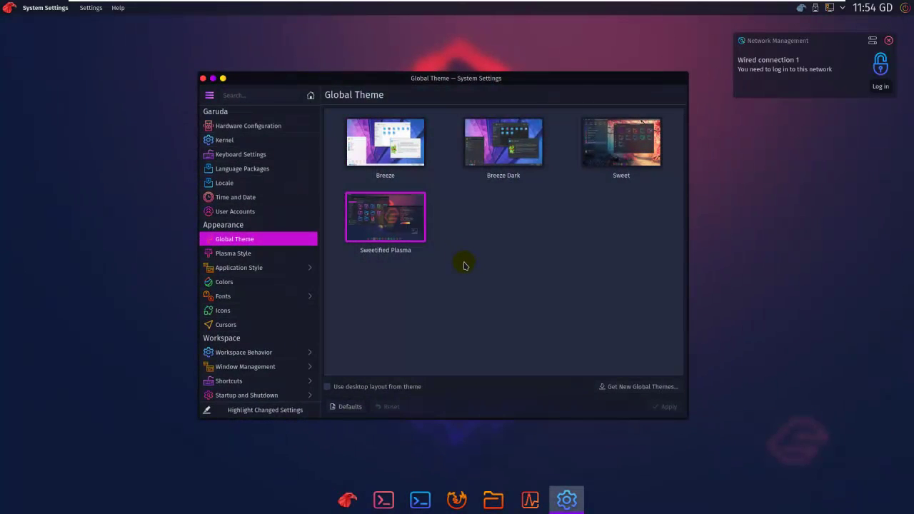
click(393, 147)
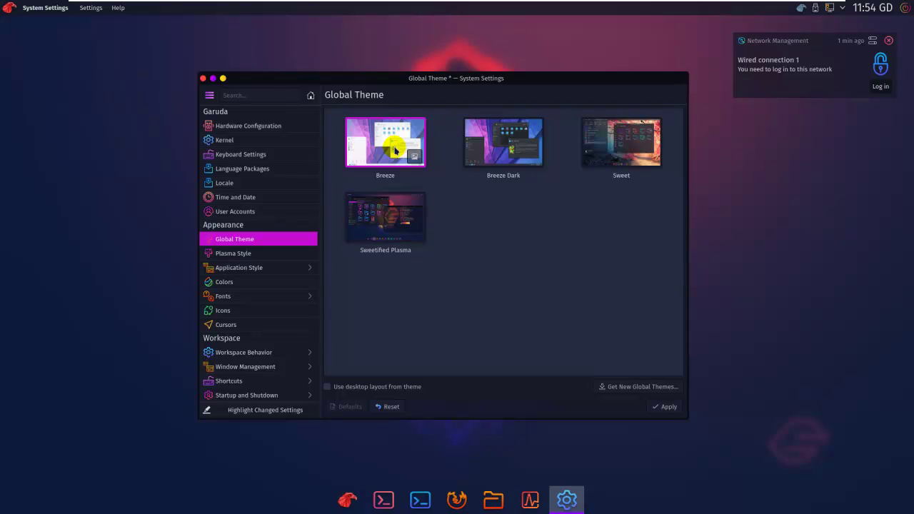
click(649, 407)
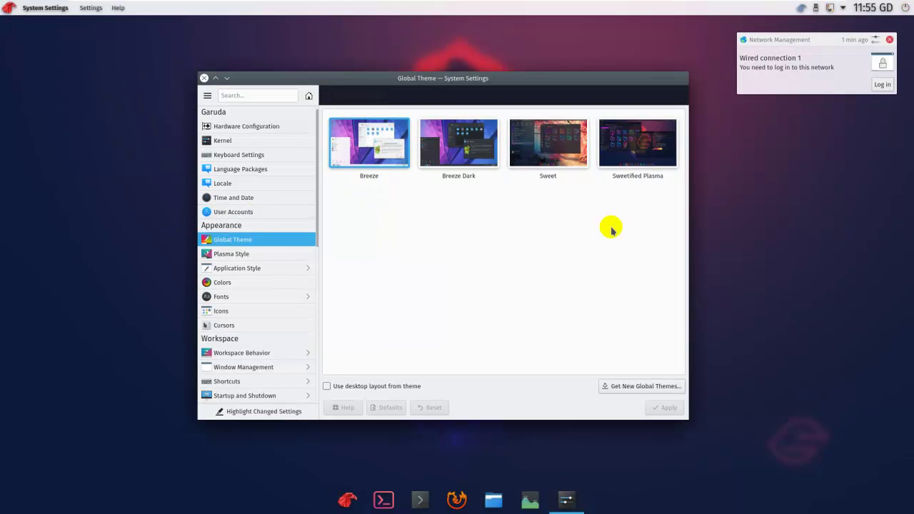
click(458, 143)
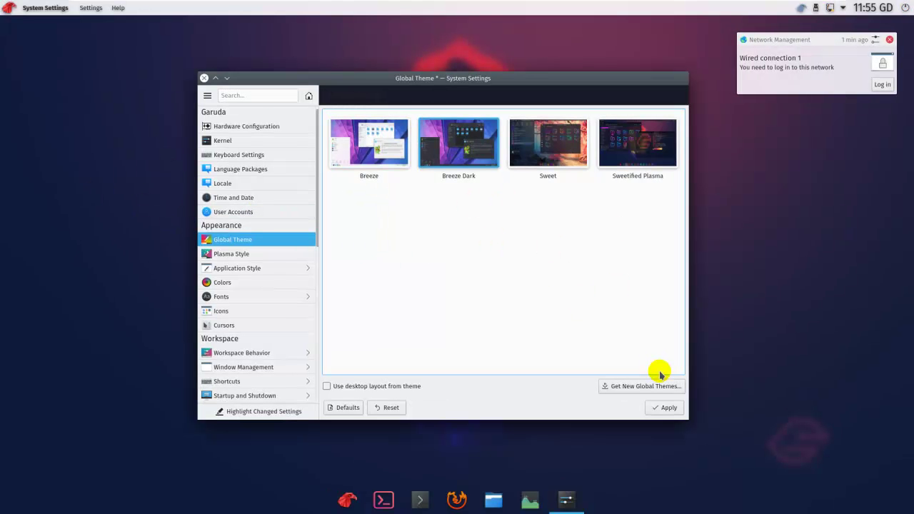
click(658, 408)
- Apply Sweet, Sweetified Plasma and Sweet again, then return to the light Breeze theme
click(547, 146)
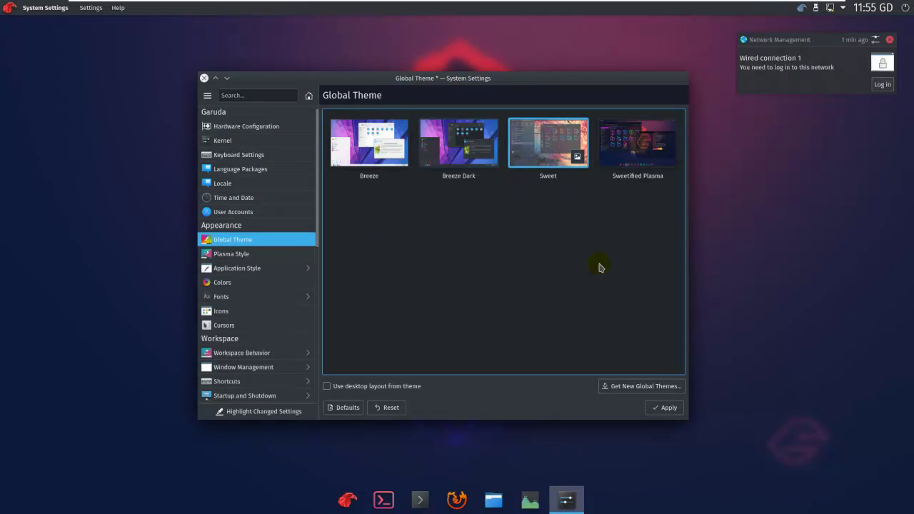
click(663, 407)
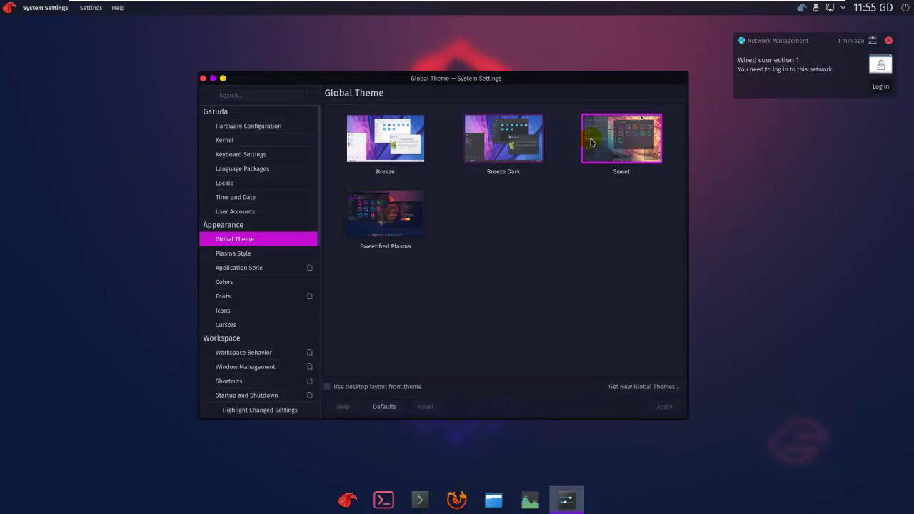
click(420, 212)
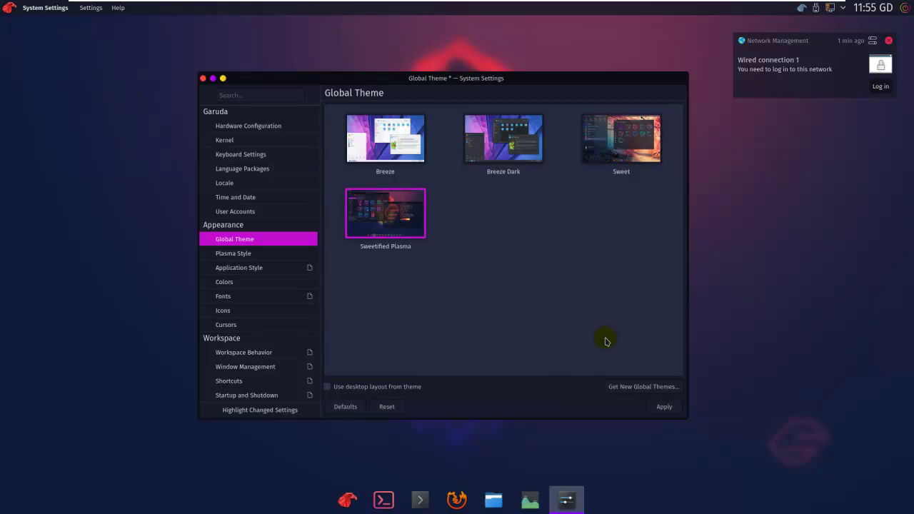
click(663, 407)
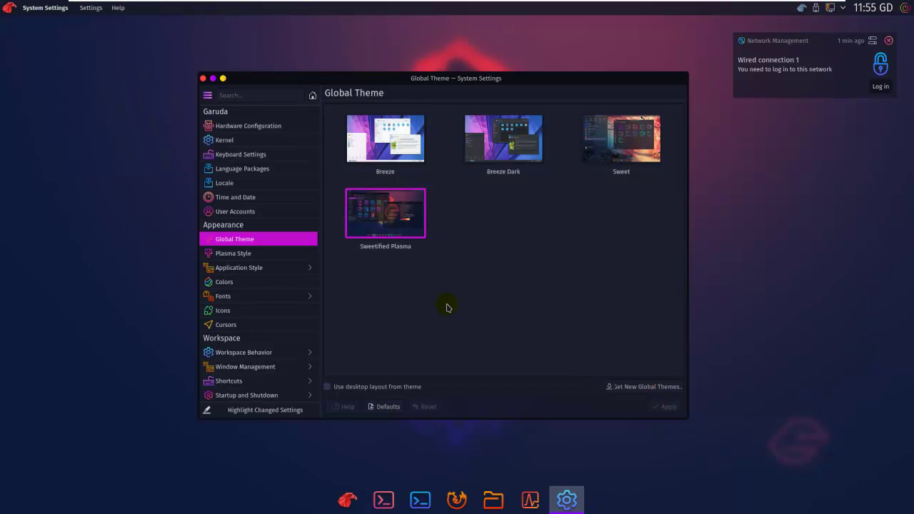
click(615, 157)
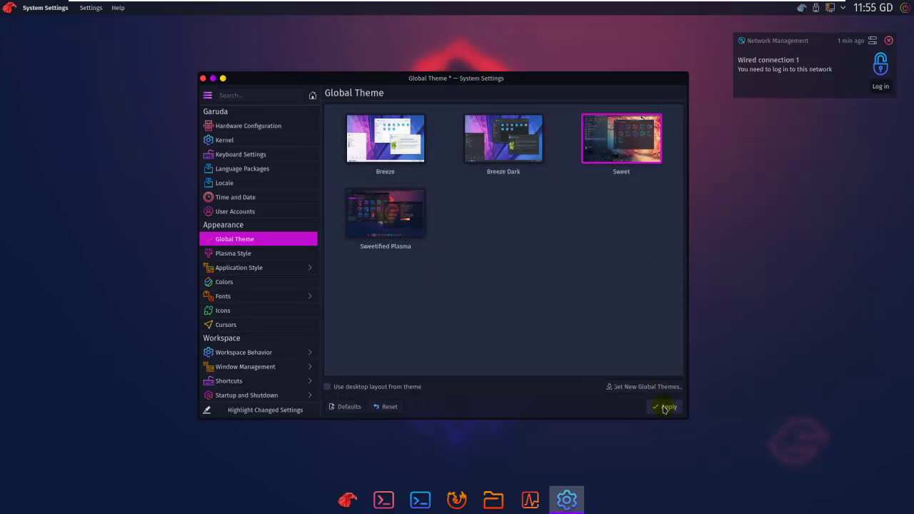
click(664, 407)
click(408, 147)
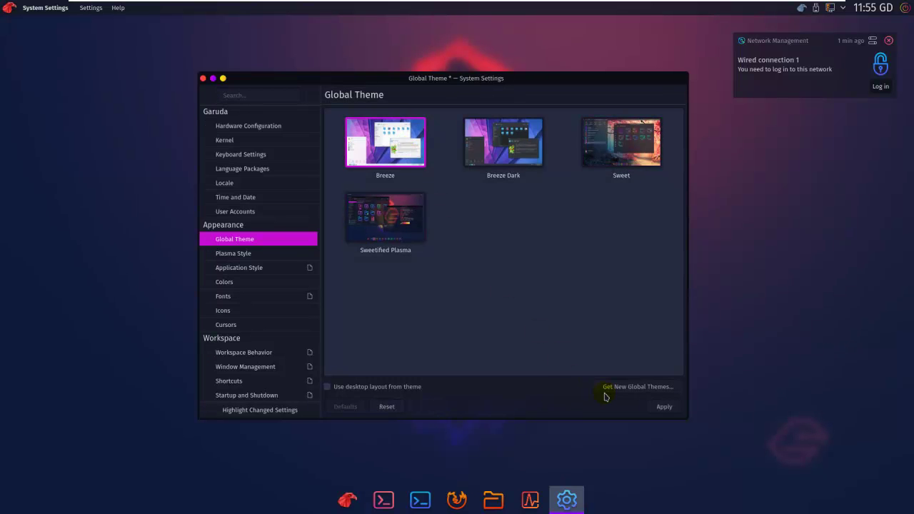
click(662, 407)
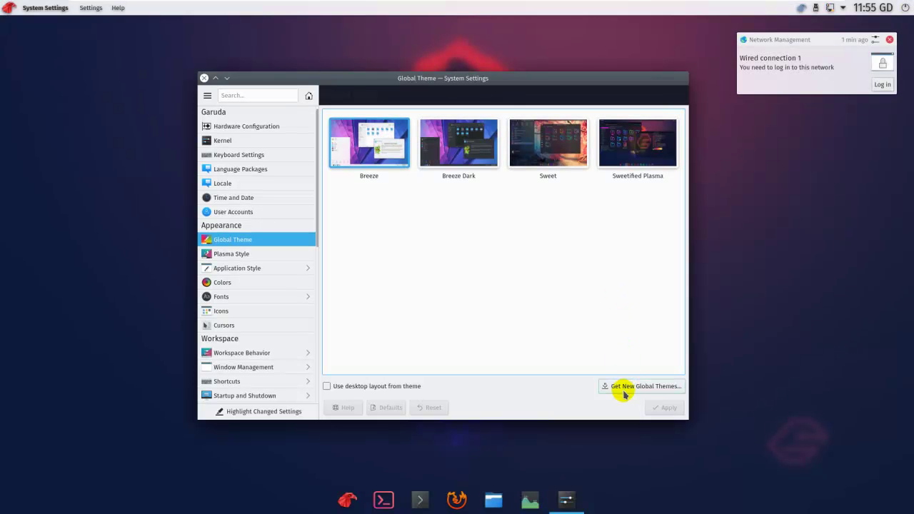
- Browse downloadable global themes and install the Win11OS Global Theme from its details page
click(630, 388)
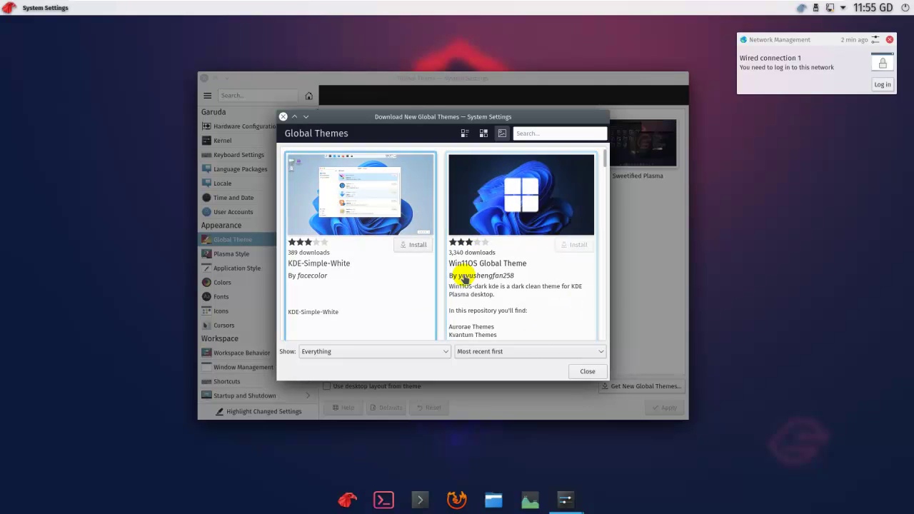
click(507, 207)
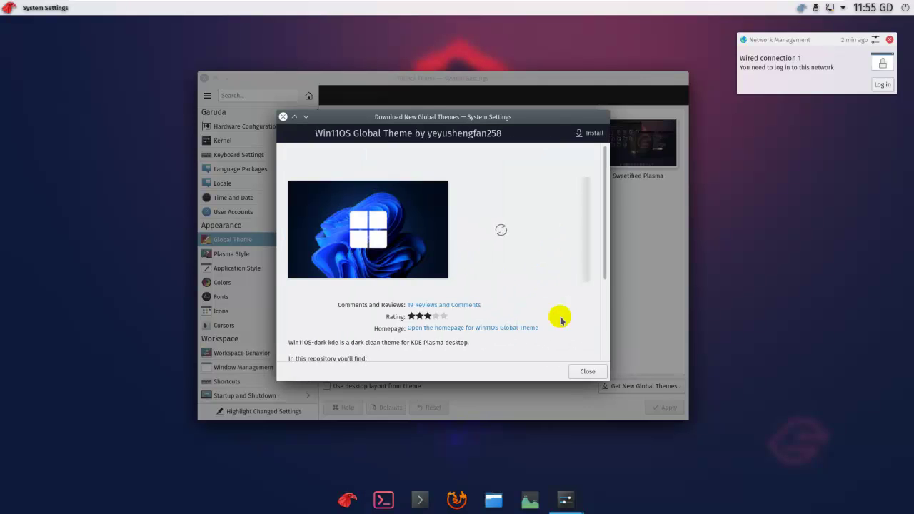
scroll(596, 302, down, 1)
scroll(596, 303, down, 3)
scroll(595, 271, up, 3)
click(589, 139)
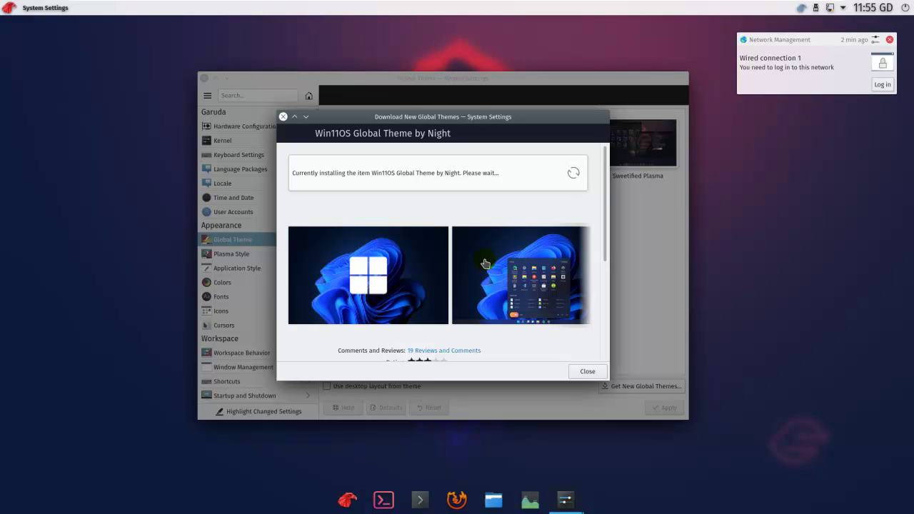
drag(604, 259, 603, 354)
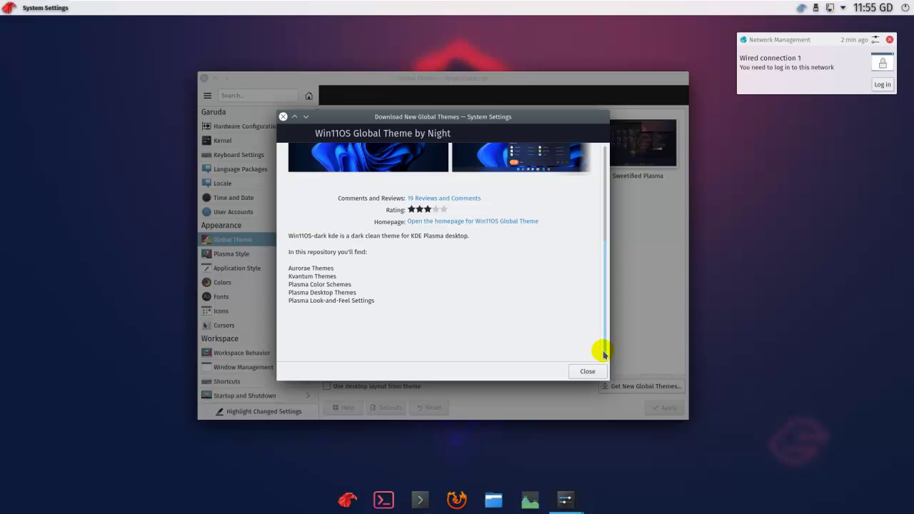
drag(604, 352, 598, 359)
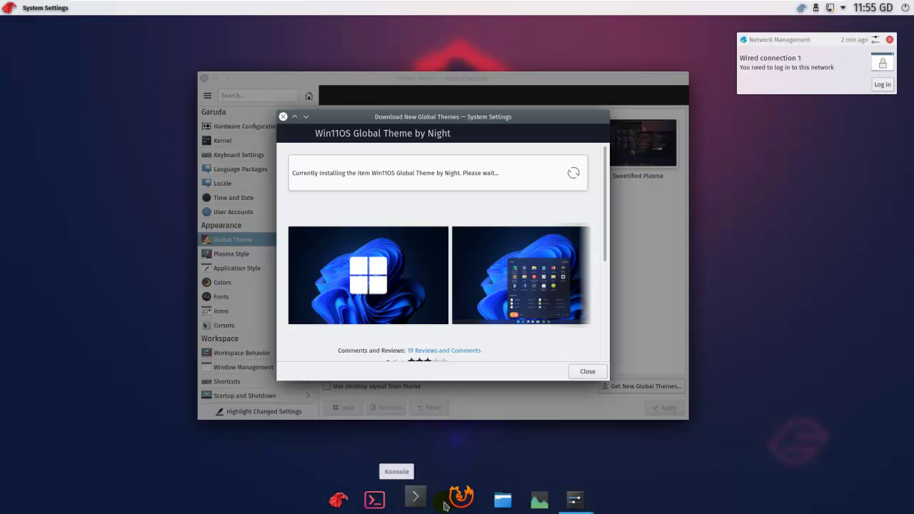
- Launch Garuda Gamer from Garuda Welcome, look over its launchers, then close it
click(343, 500)
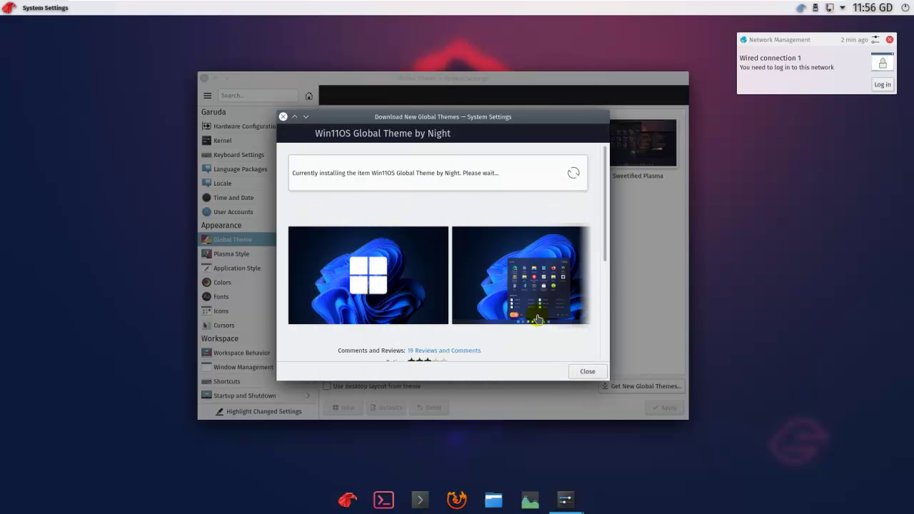
drag(739, 210, 528, 140)
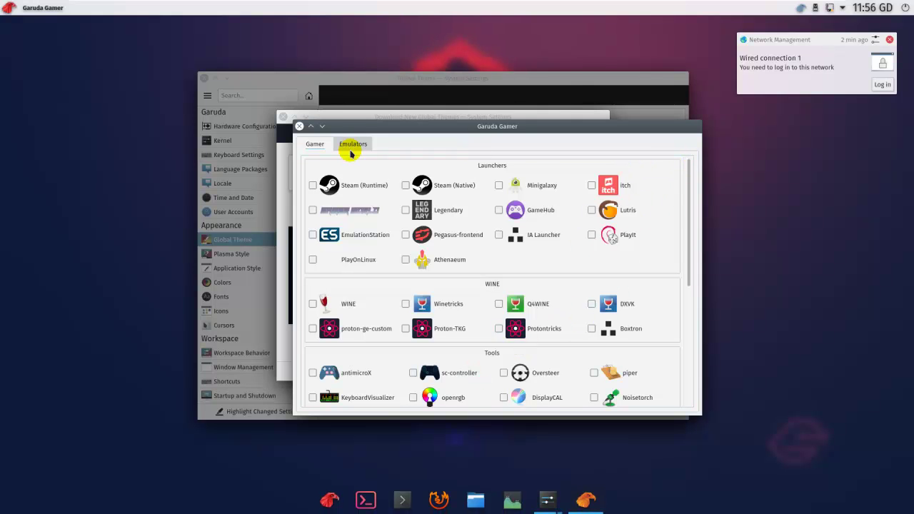
click(300, 126)
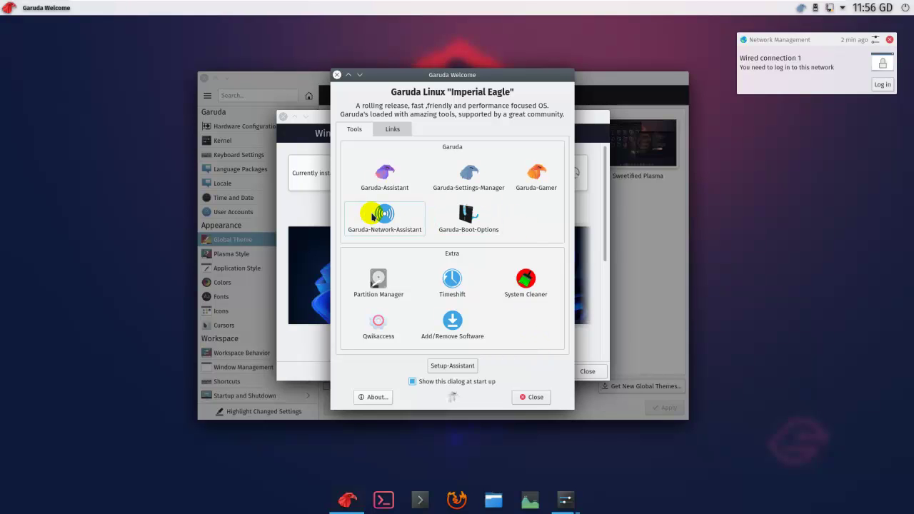
- Close Garuda Welcome, browse Desktop, Documents, Downloads and Videos in Dolphin, then close it
click(533, 397)
click(494, 500)
drag(747, 238, 519, 141)
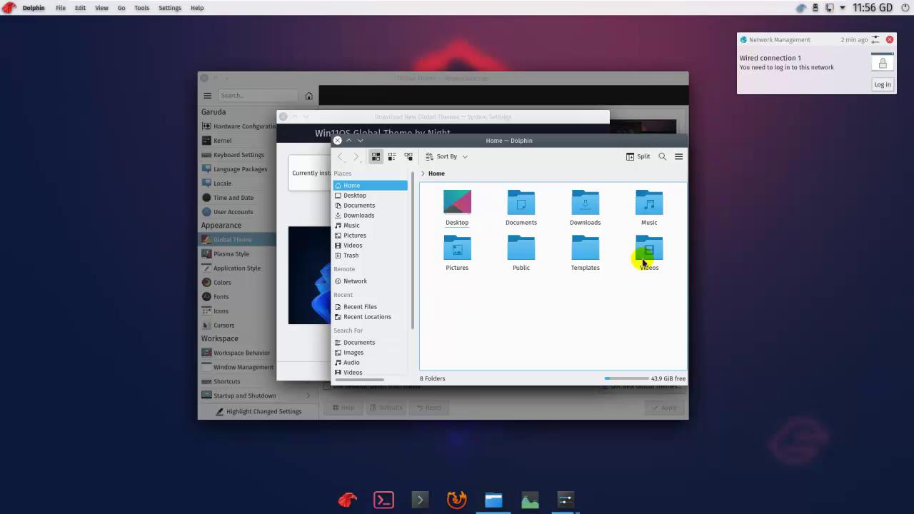
click(459, 201)
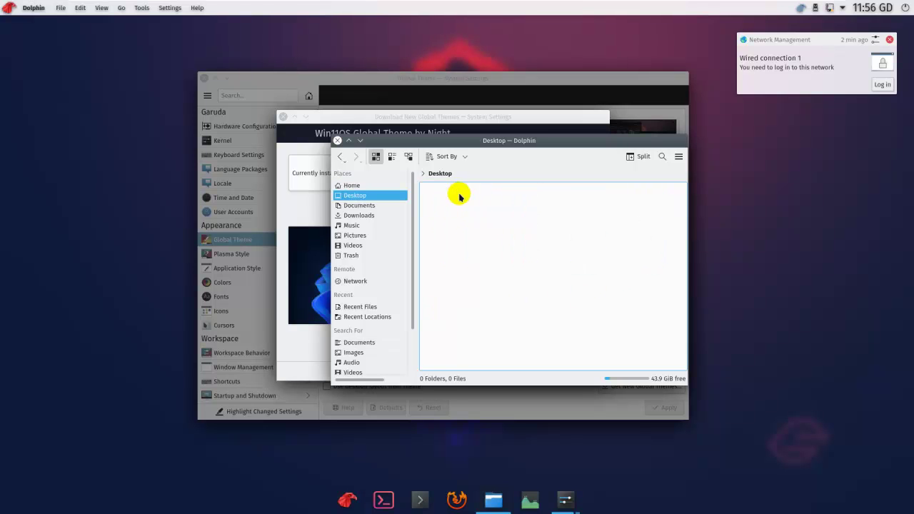
click(359, 206)
click(357, 215)
click(353, 244)
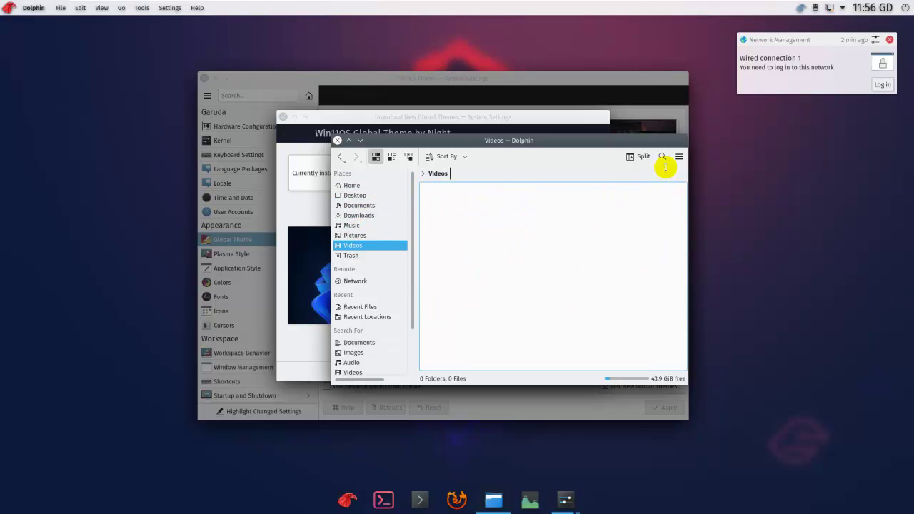
click(337, 140)
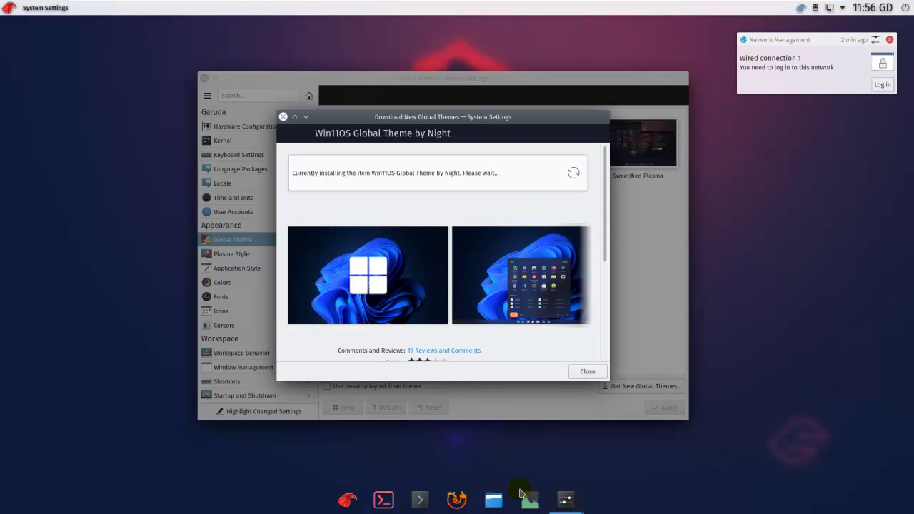
click(527, 502)
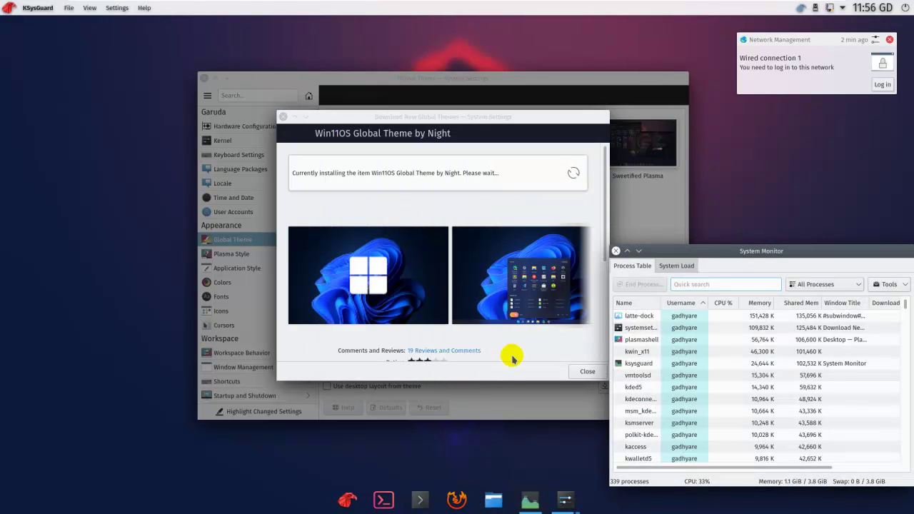
drag(689, 247, 518, 187)
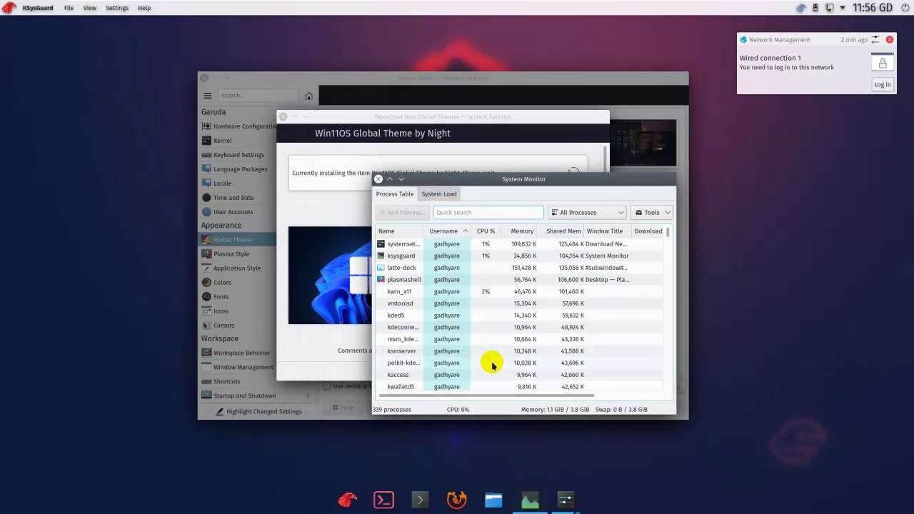
scroll(530, 351, down, 4)
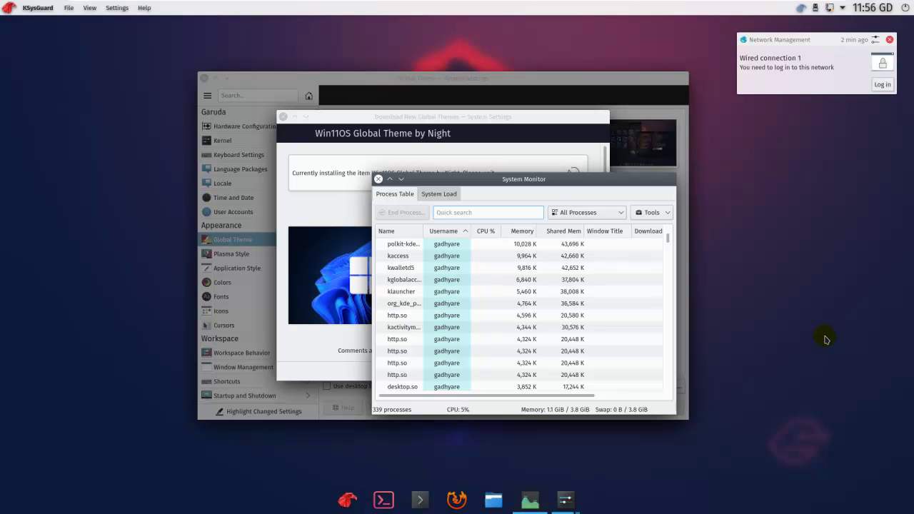
scroll(444, 370, up, 4)
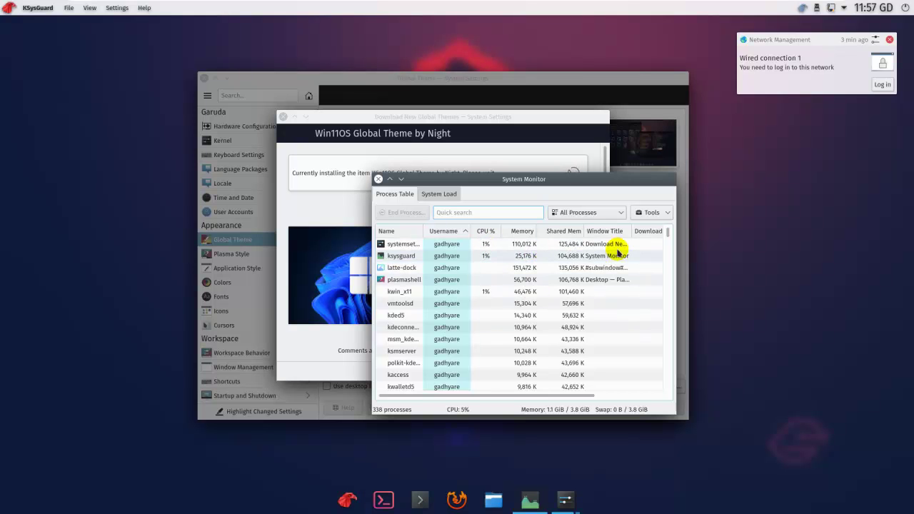
scroll(621, 322, down, 3)
scroll(615, 357, up, 2)
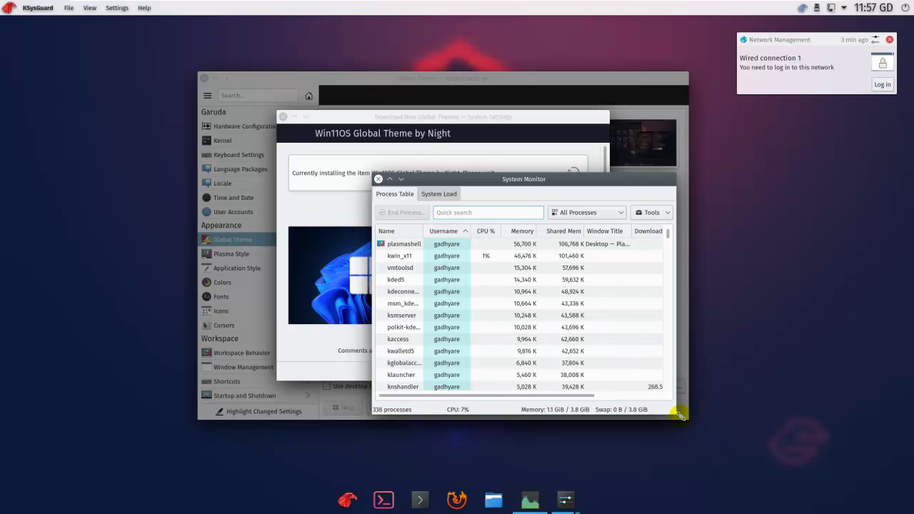
drag(673, 413, 831, 456)
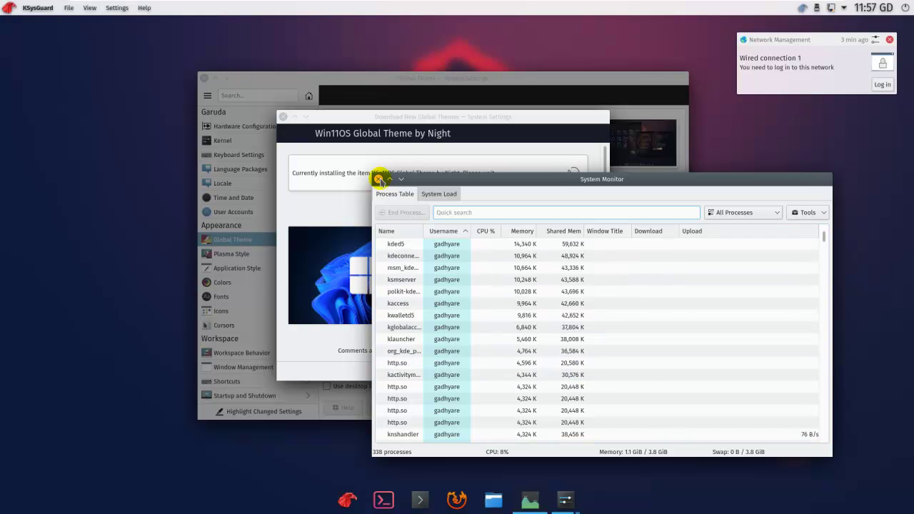
click(378, 178)
click(736, 428)
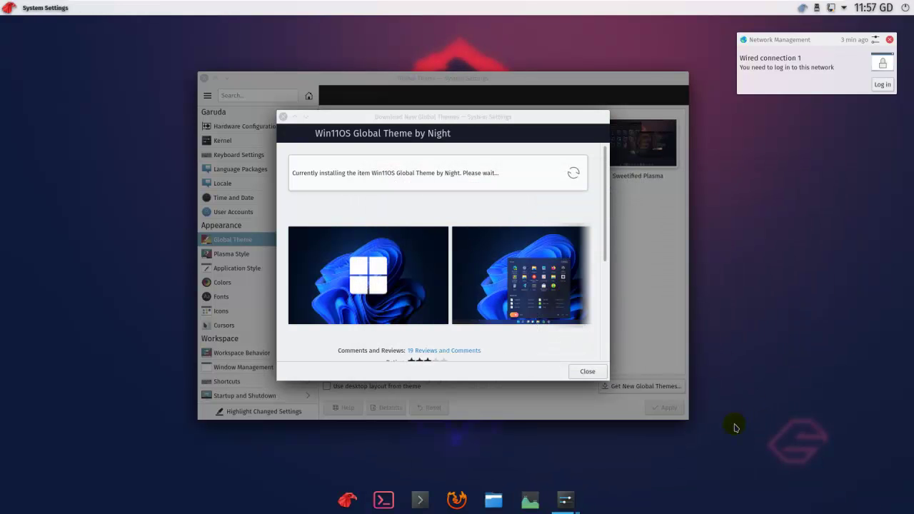
- Launch Firefox, authorise the SDDM theme extraction with the password, and reposition the browser window
click(458, 495)
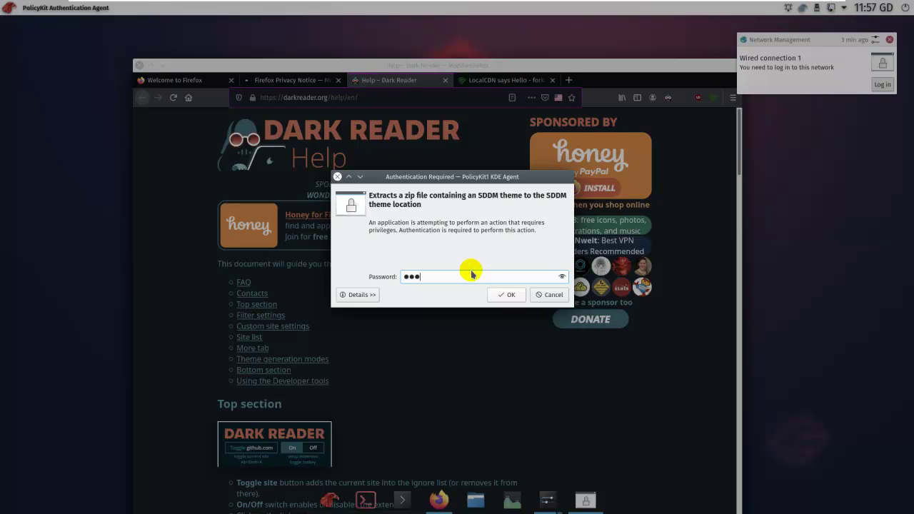
key(Return)
drag(675, 71, 487, 120)
drag(40, 119, 230, 122)
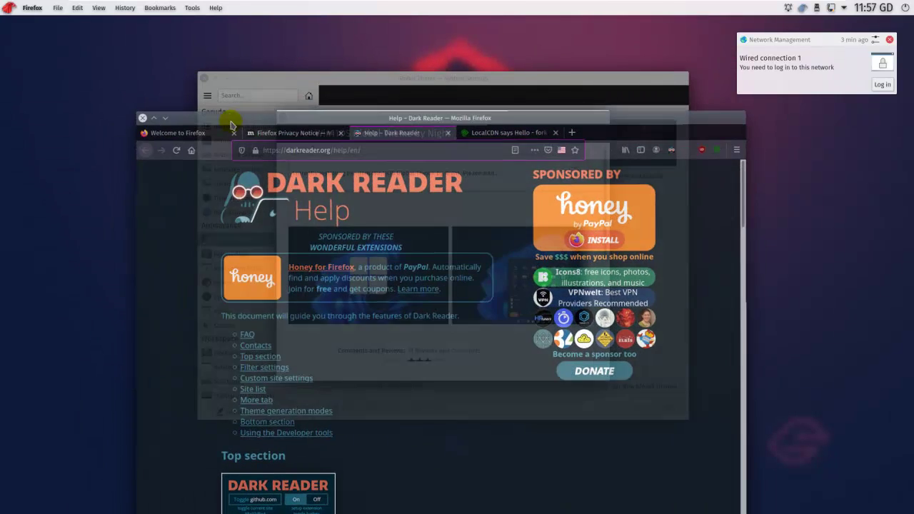
click(165, 118)
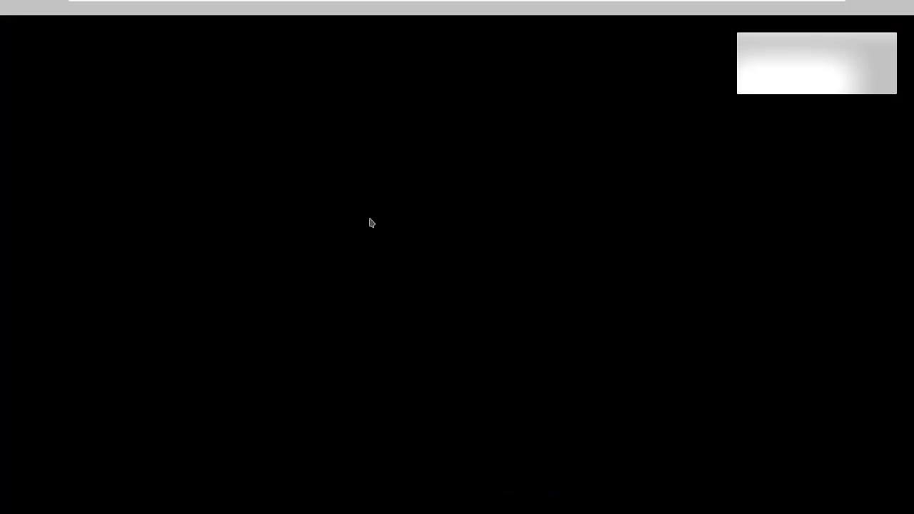
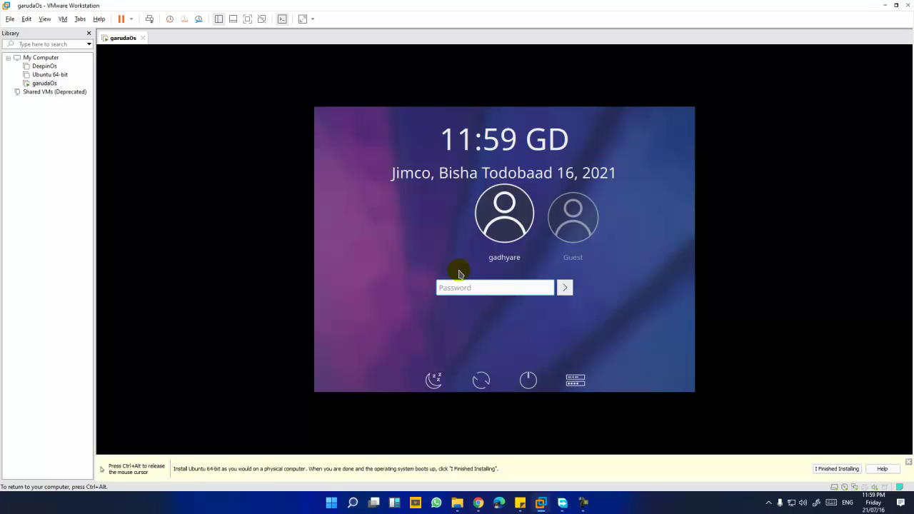
- Log in, make the VM full screen, and close the Garuda Welcome and terminal windows
key(Return)
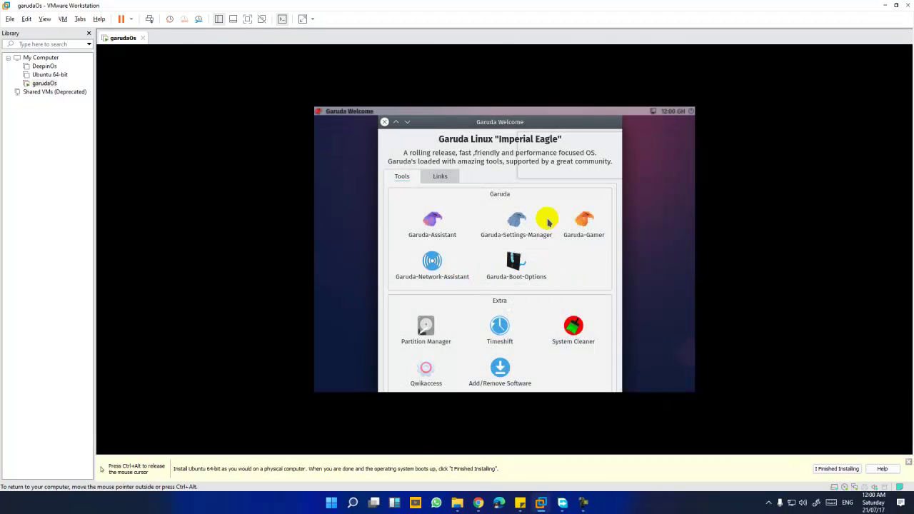
click(247, 20)
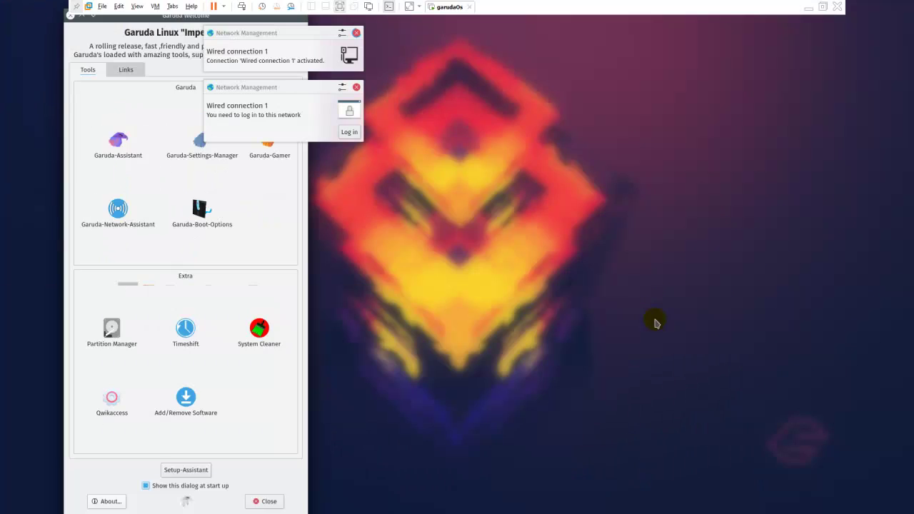
click(265, 500)
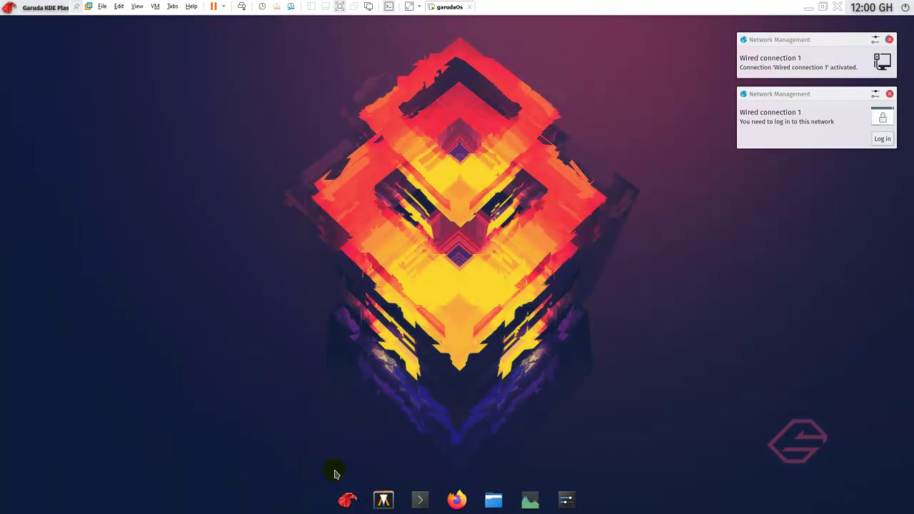
click(397, 455)
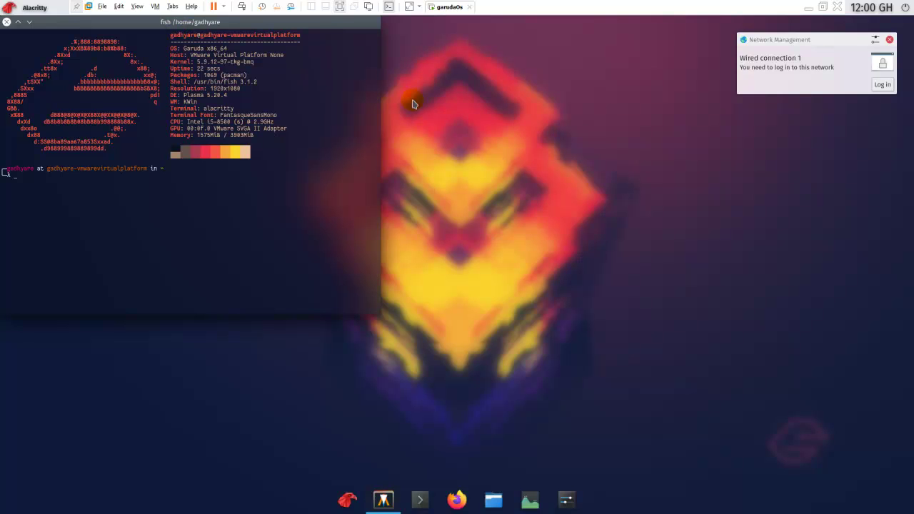
click(7, 22)
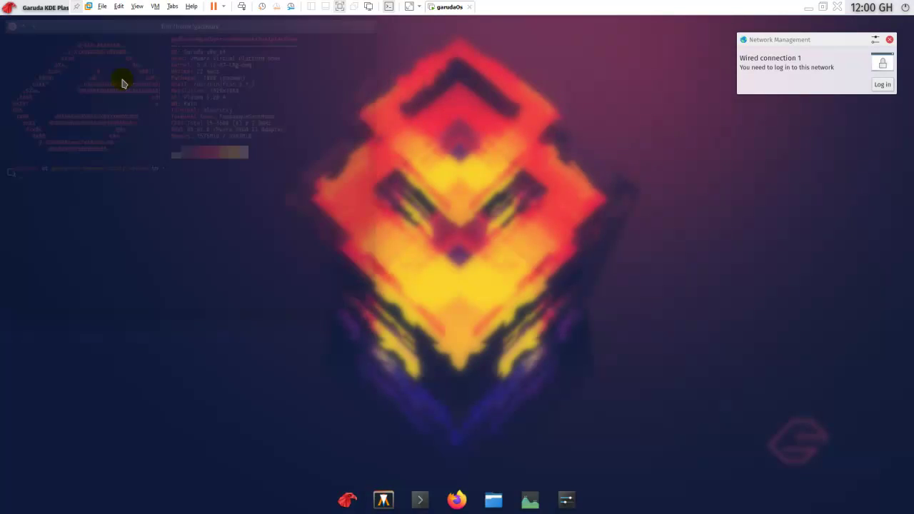
- Apply the Win11OS-dark global theme in System Settings
click(564, 493)
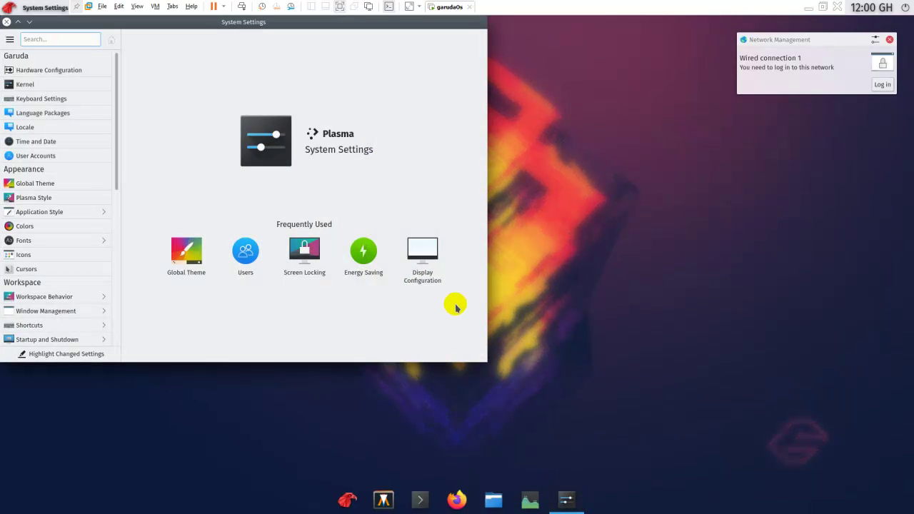
click(172, 251)
click(303, 171)
click(465, 352)
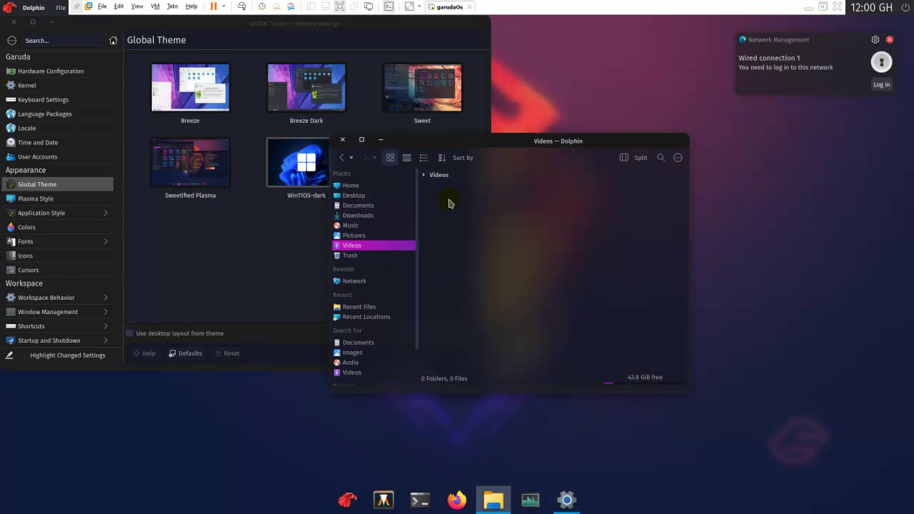
- Go to the Home folder in Dolphin, clear the Videos selection, and close the file manager
click(351, 186)
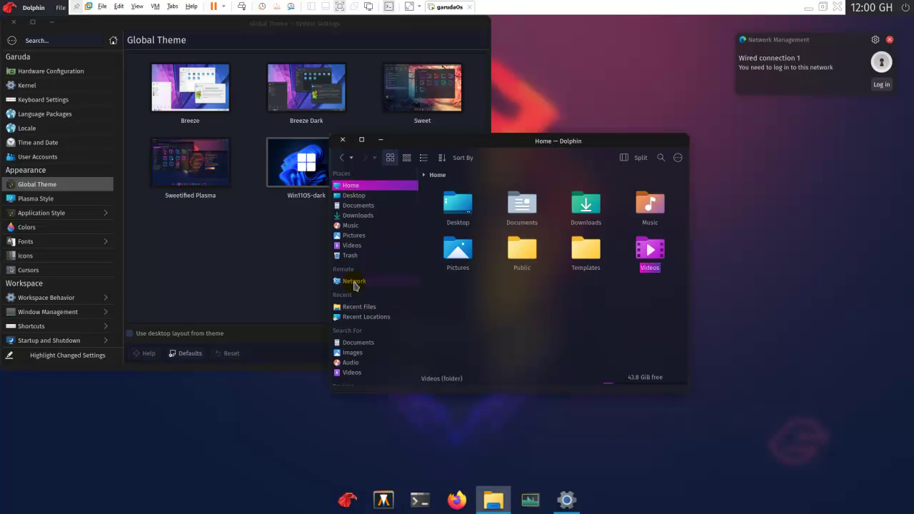
click(508, 302)
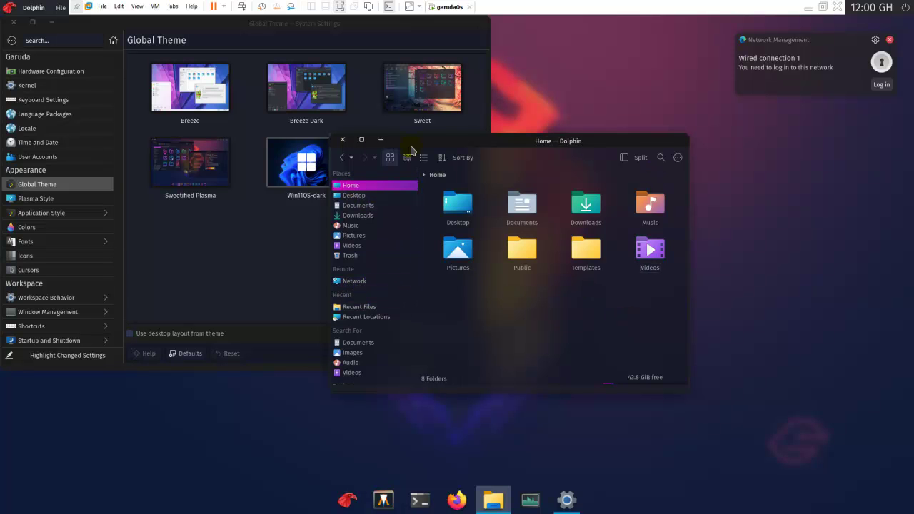
click(342, 140)
click(202, 94)
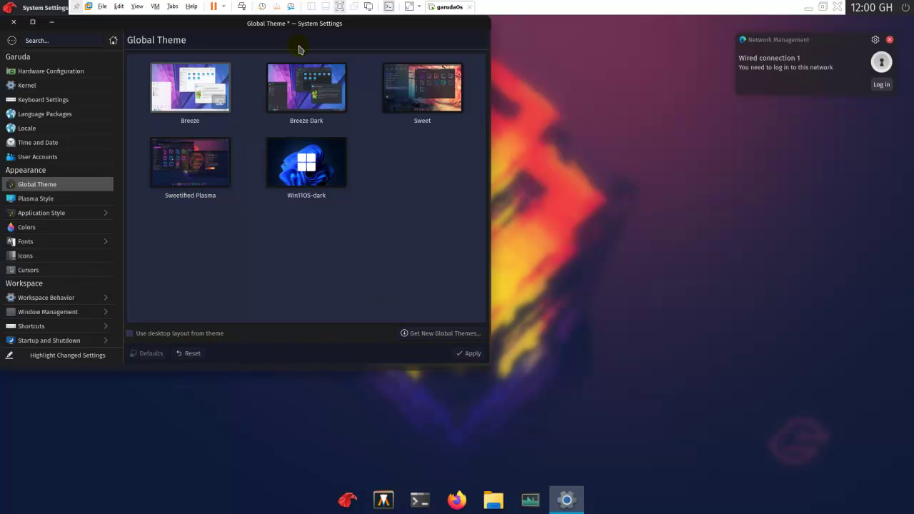
- Open the Get New Global Themes store full screen and scroll through its themes
click(434, 333)
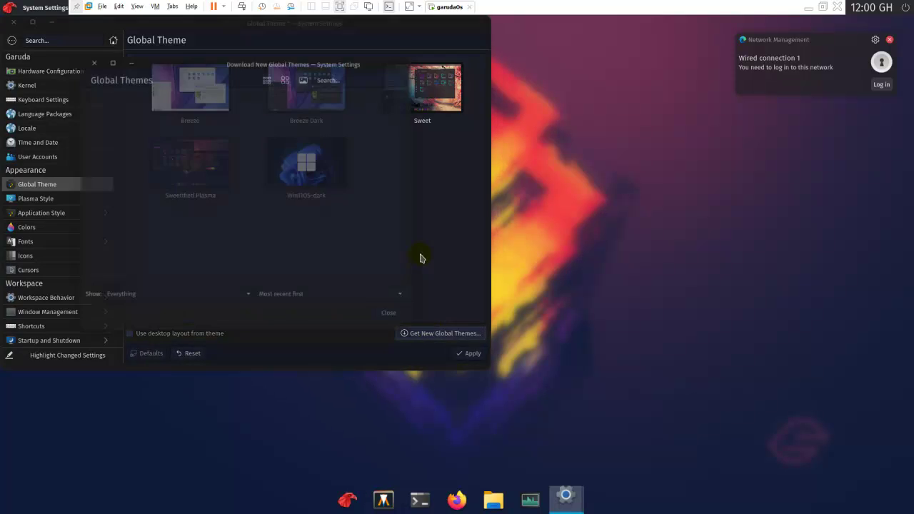
drag(356, 62, 577, 75)
click(332, 75)
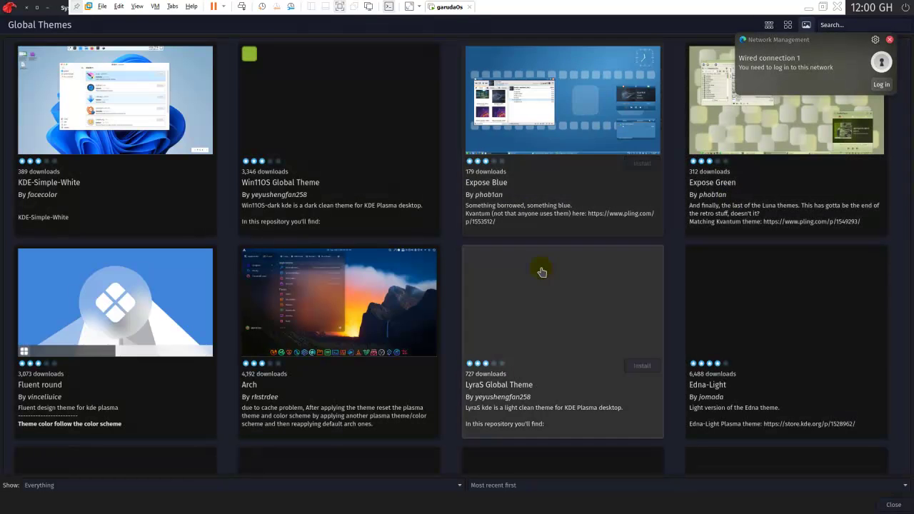
scroll(622, 308, down, 1)
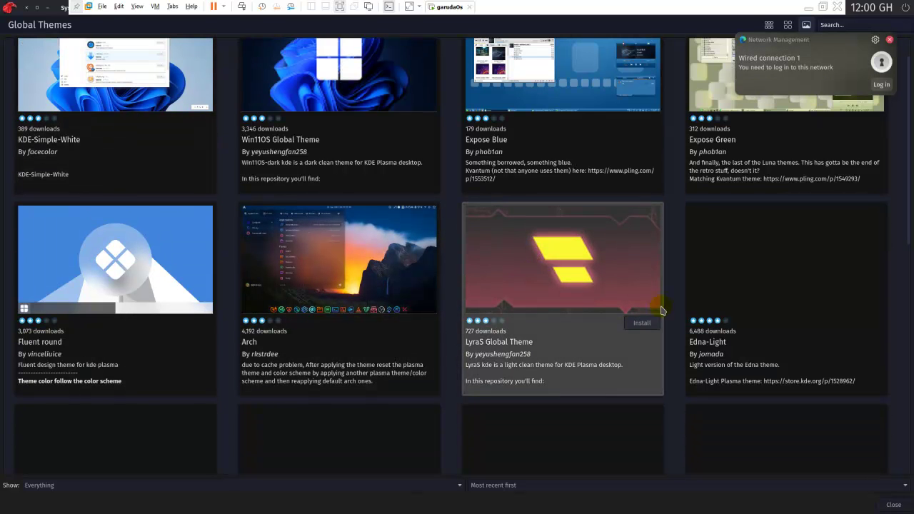
scroll(892, 357, down, 1)
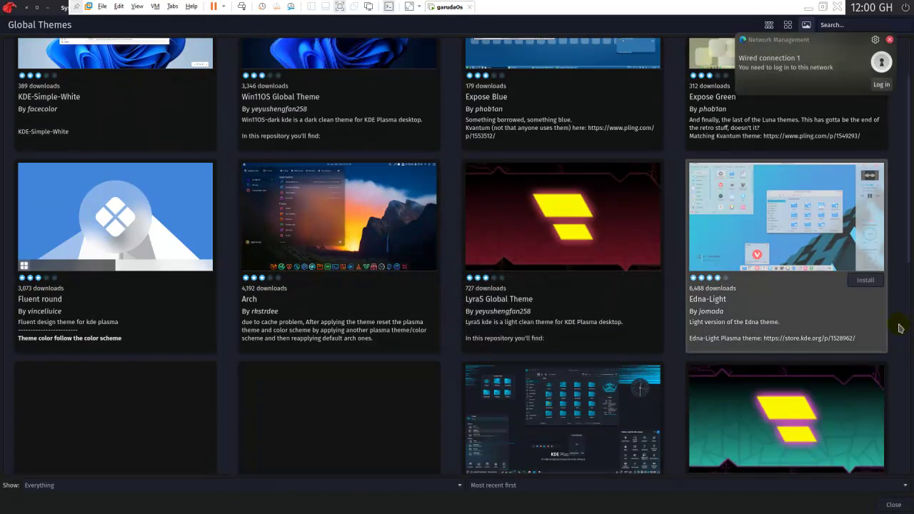
scroll(903, 300, down, 5)
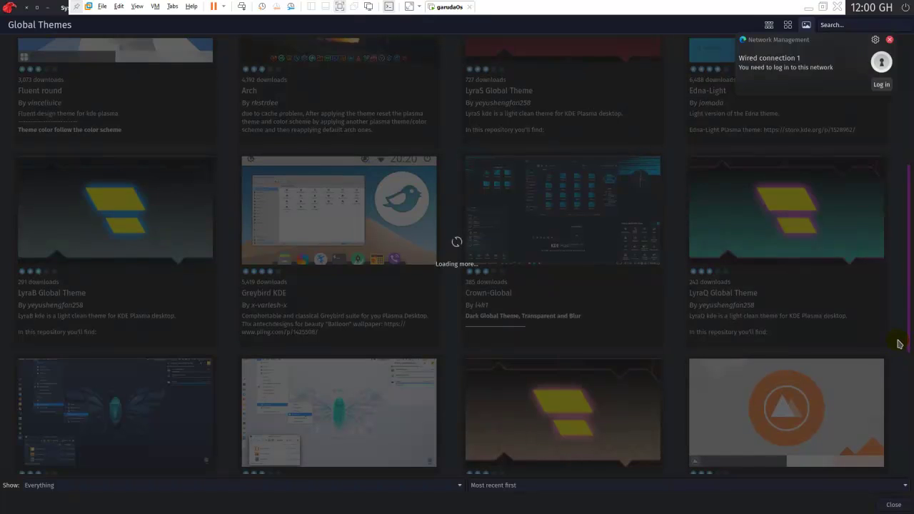
scroll(898, 345, down, 1)
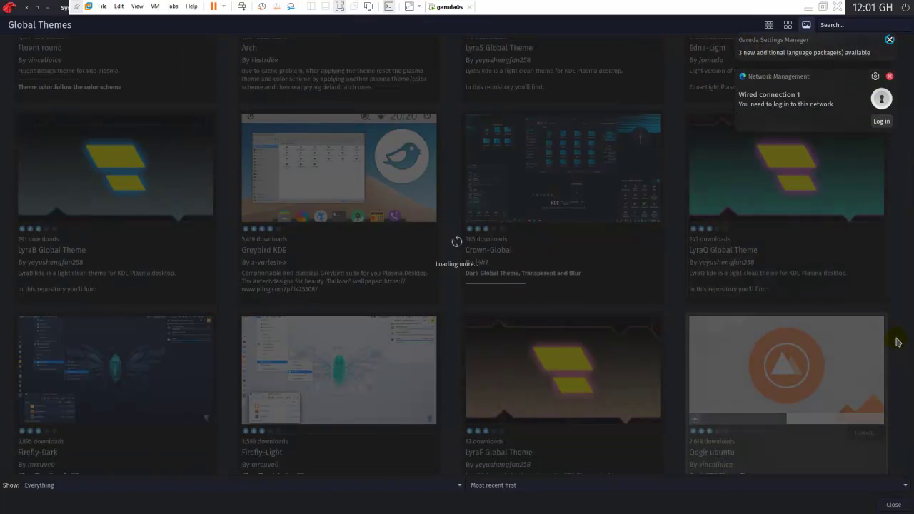
scroll(898, 340, down, 2)
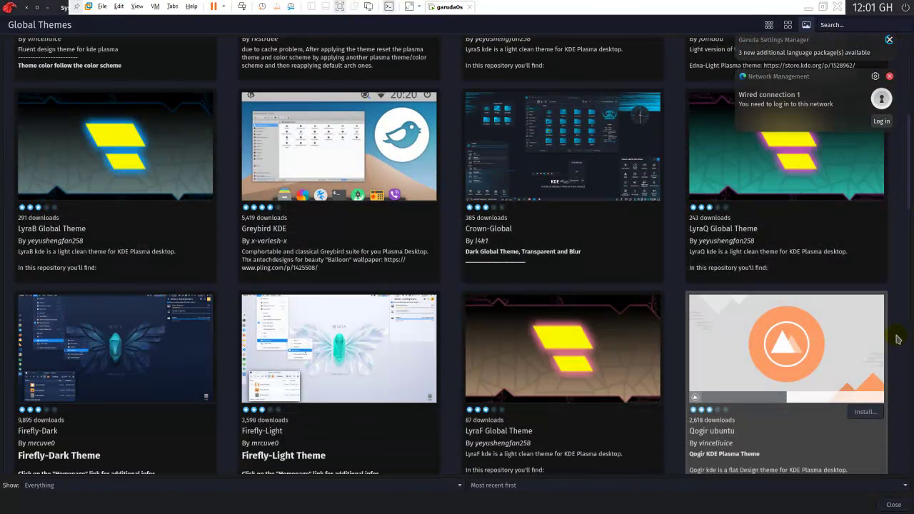
scroll(898, 340, down, 4)
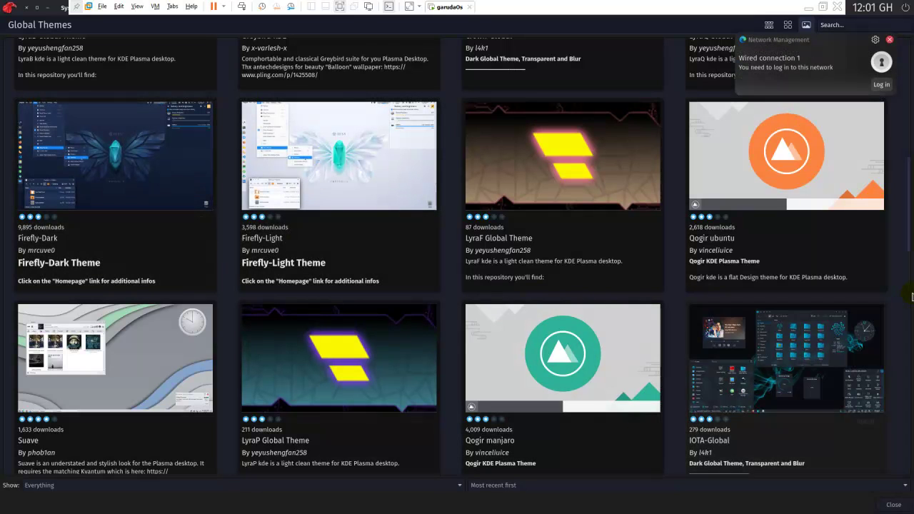
drag(907, 248, 883, 90)
- Dismiss the network notification, install Firefly-Dark, and shrink the store window back down
click(890, 41)
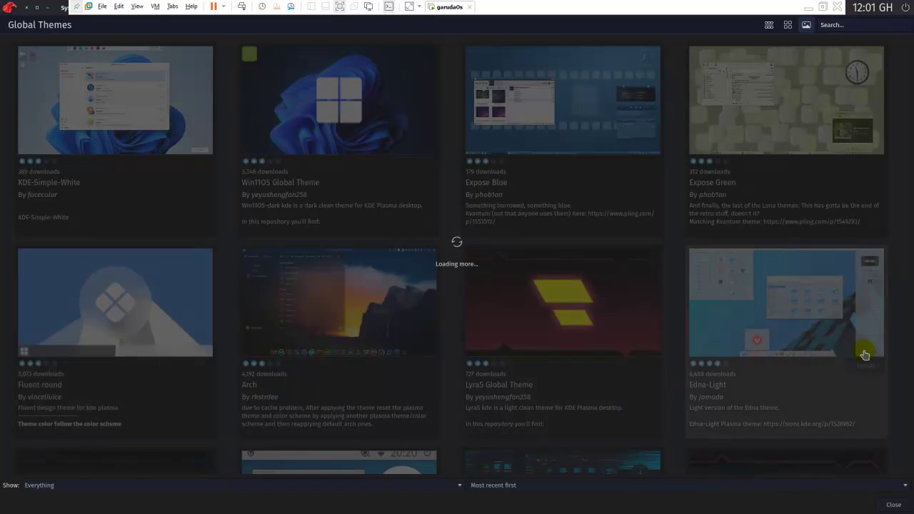
scroll(896, 370, down, 4)
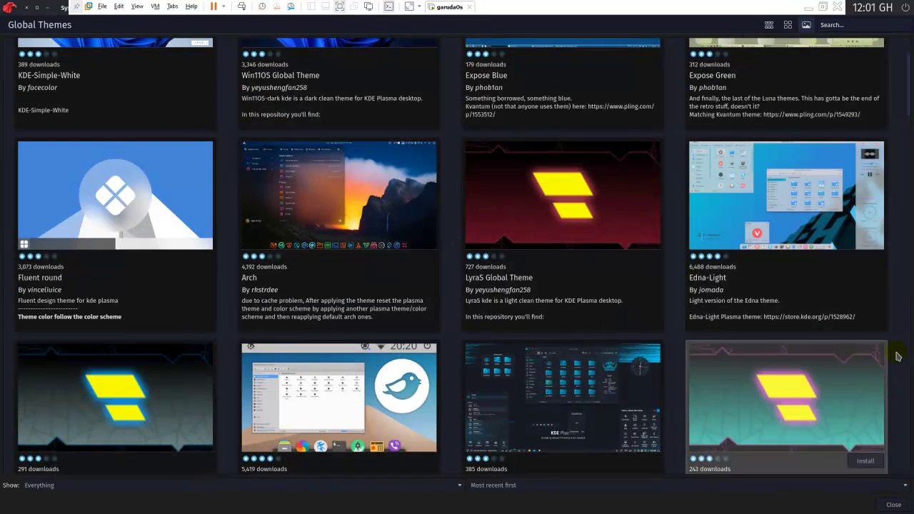
scroll(897, 358, down, 3)
scroll(898, 358, down, 5)
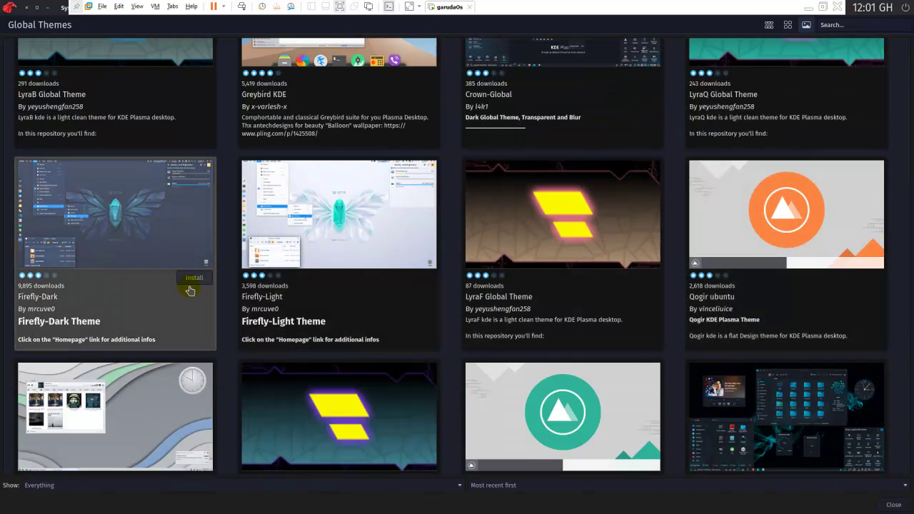
click(195, 278)
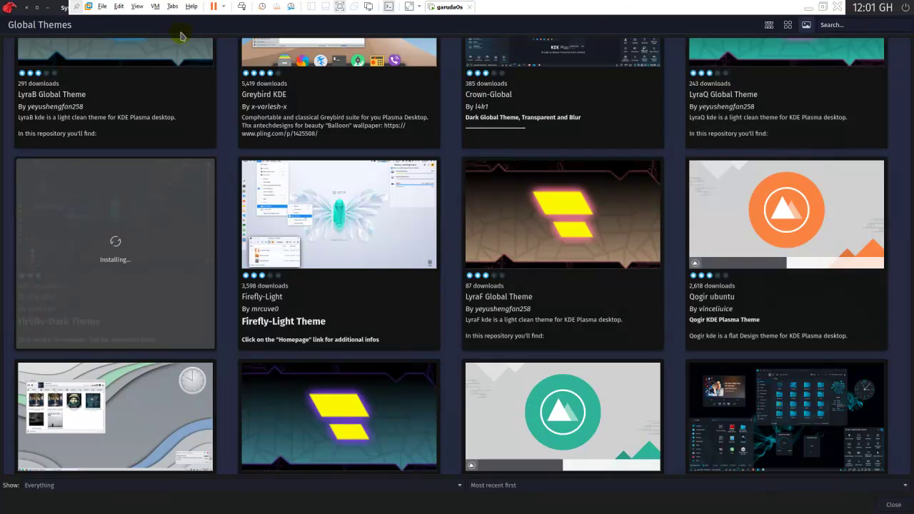
drag(88, 29, 568, 121)
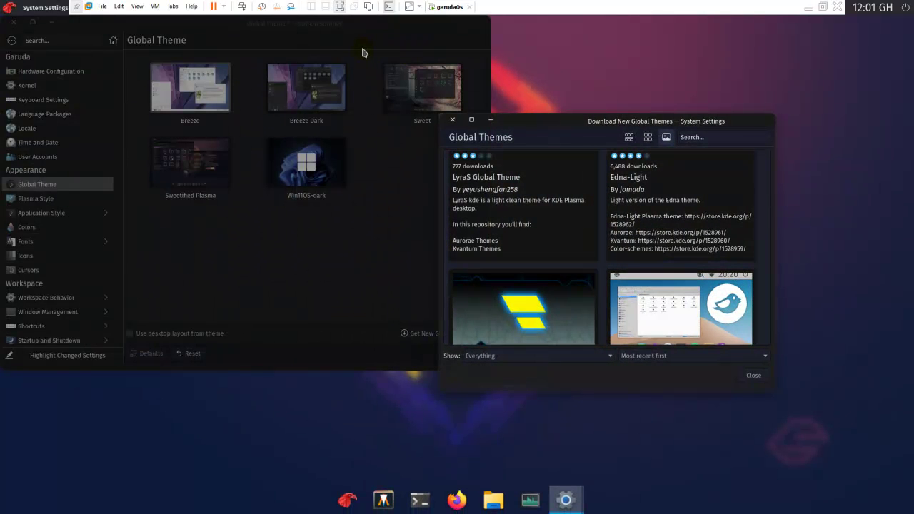
- Visit the Colours and Fonts pages, cancelling the apply-or-discard prompt each time
click(48, 233)
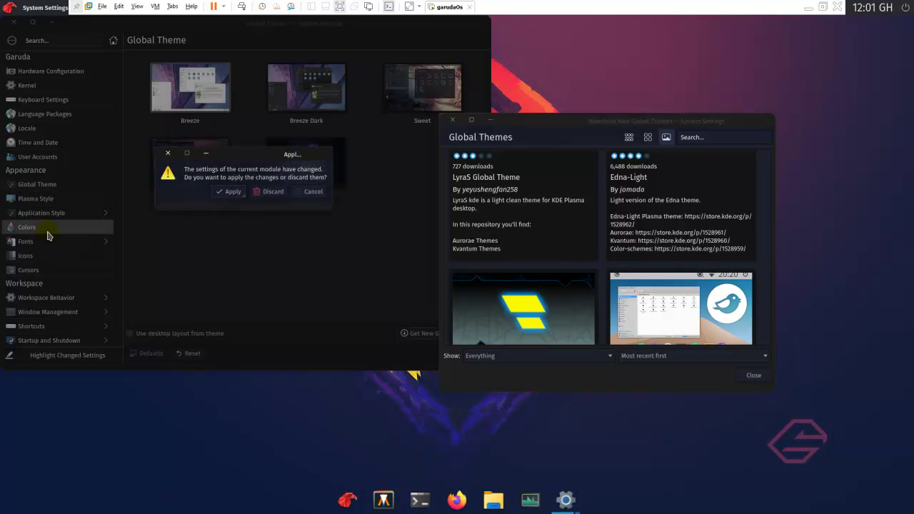
click(314, 192)
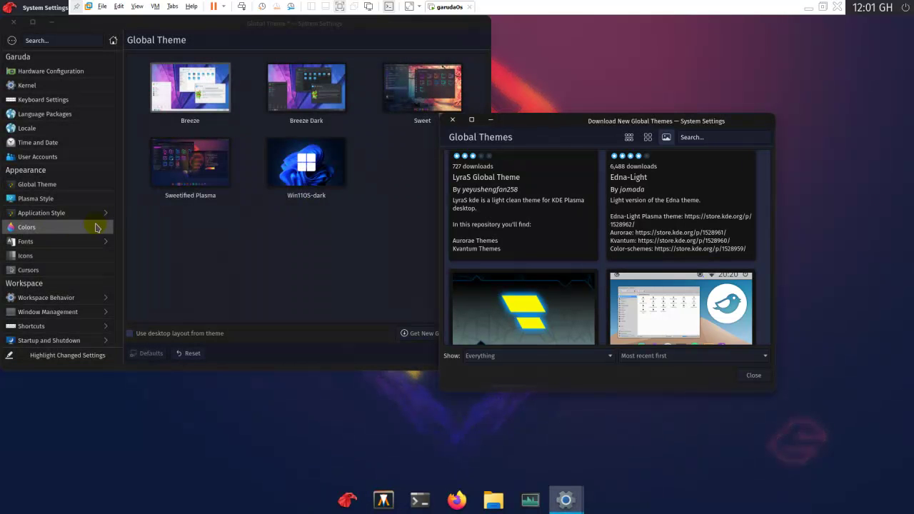
click(92, 246)
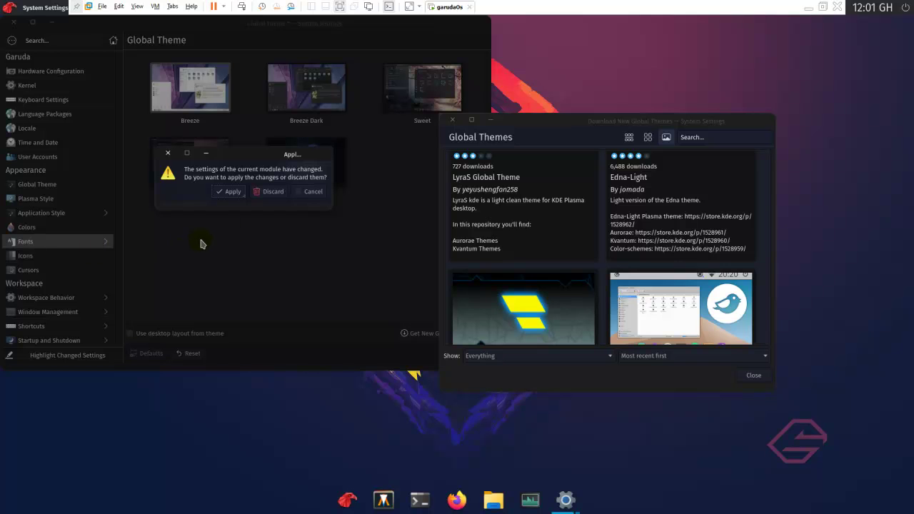
click(309, 194)
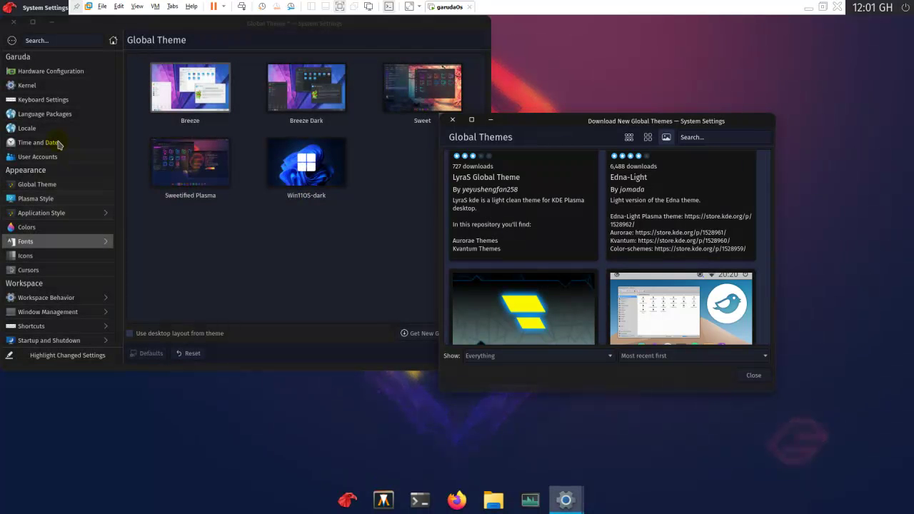
- Browse the theme store full screen, then restore and close it
scroll(709, 278, up, 2)
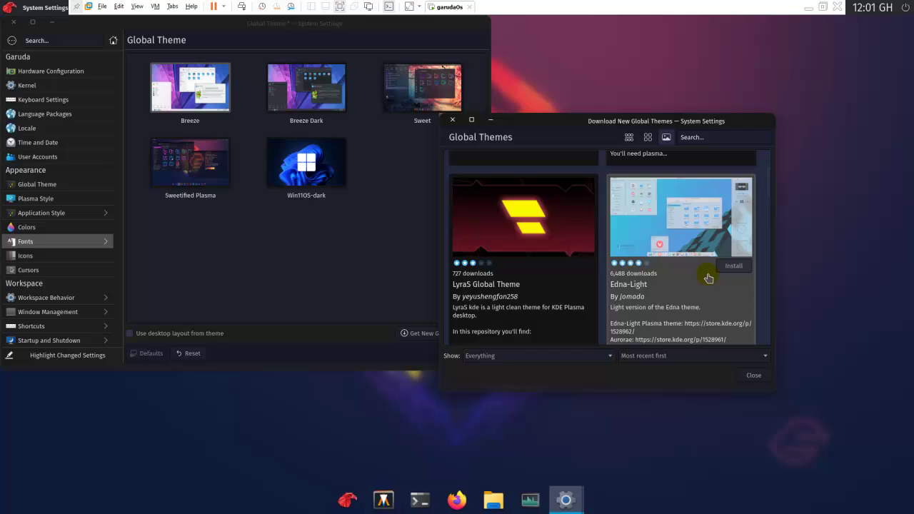
click(472, 120)
scroll(537, 327, up, 3)
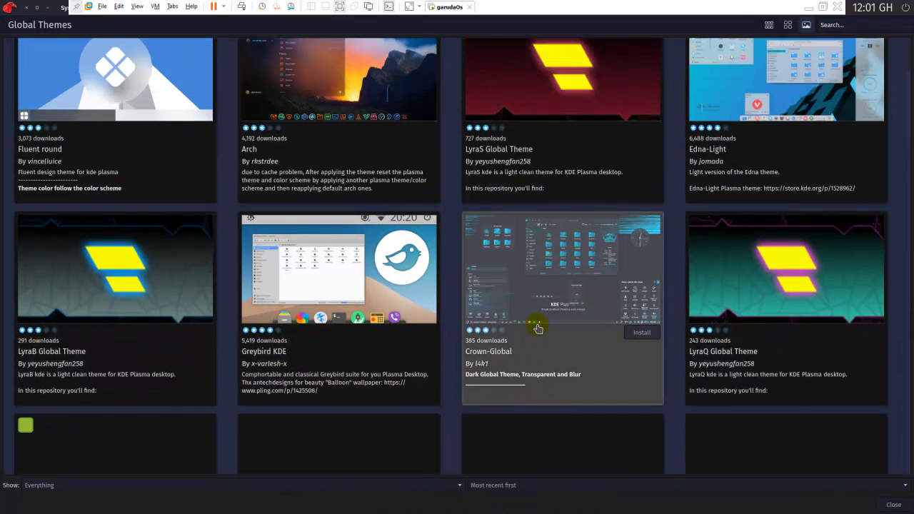
scroll(538, 328, up, 2)
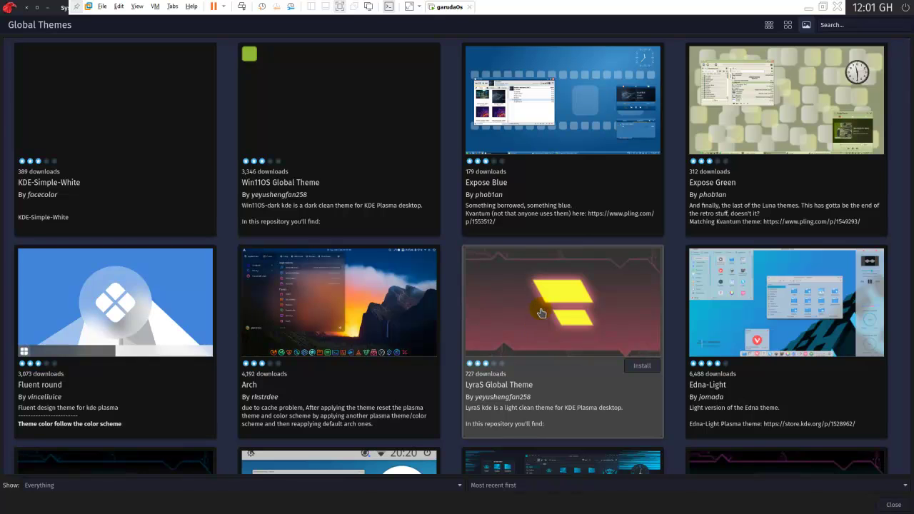
scroll(559, 322, down, 4)
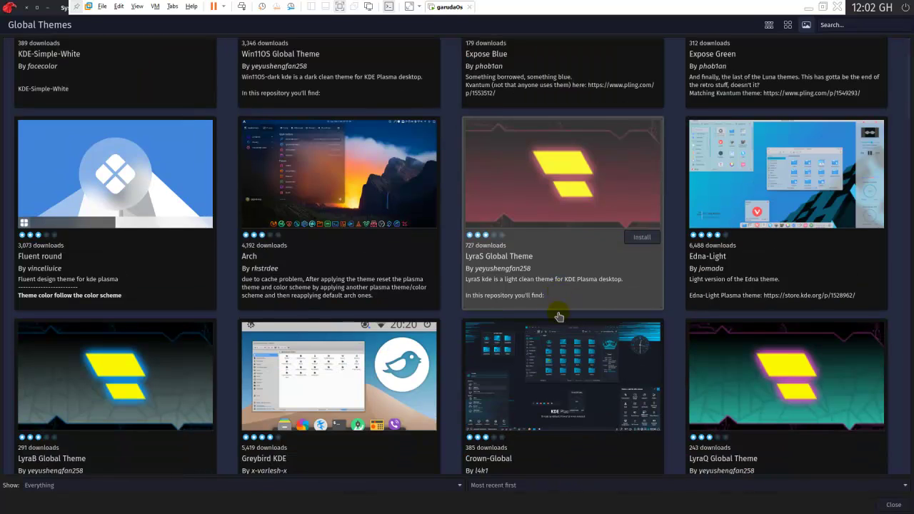
scroll(253, 386, down, 1)
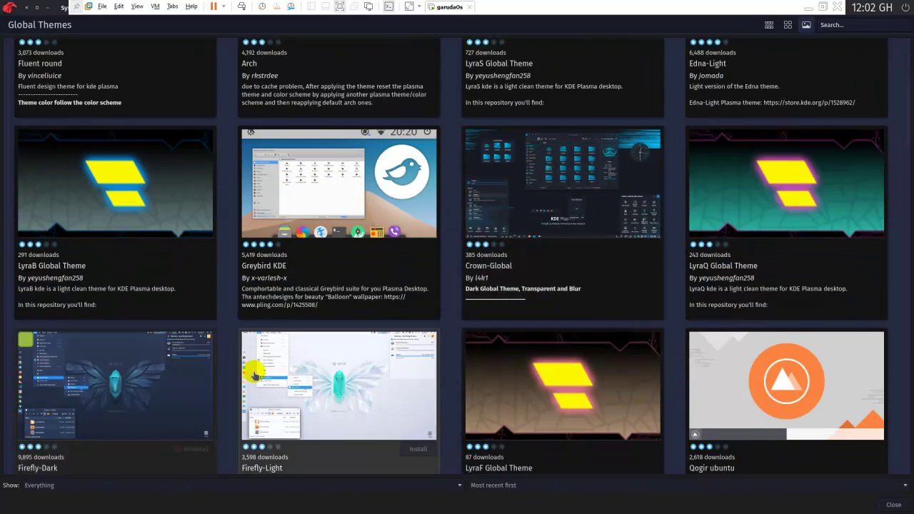
scroll(137, 376, down, 1)
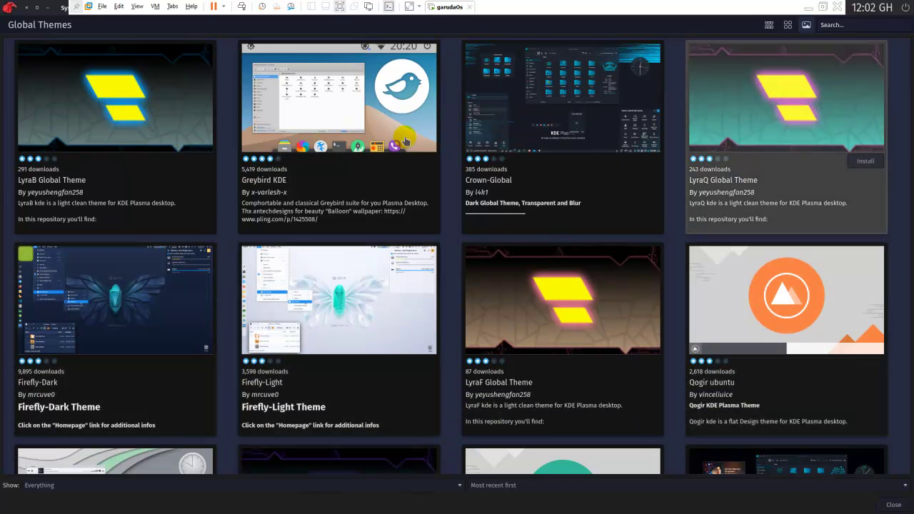
drag(234, 38, 416, 183)
drag(451, 49, 500, 86)
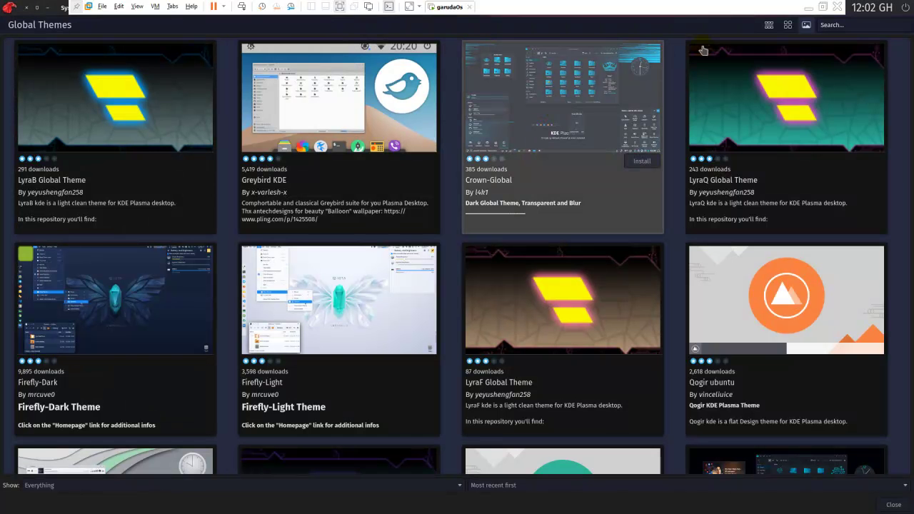
drag(687, 29, 676, 76)
click(811, 393)
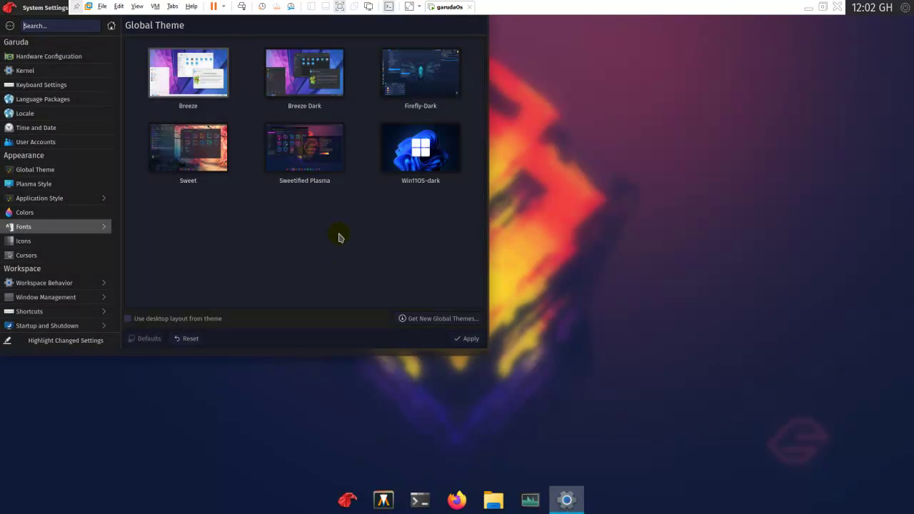
- Apply the Firefly-Dark global theme, then try the Adwaita icon theme
click(421, 73)
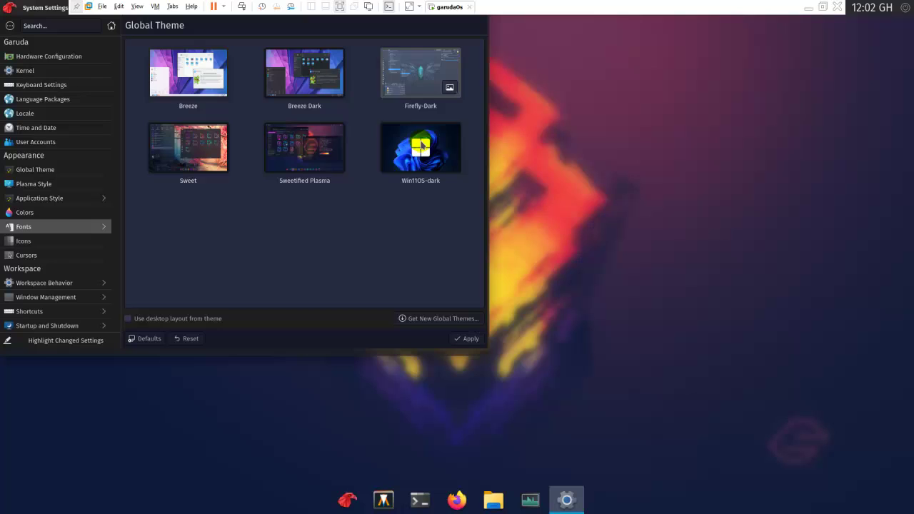
click(466, 339)
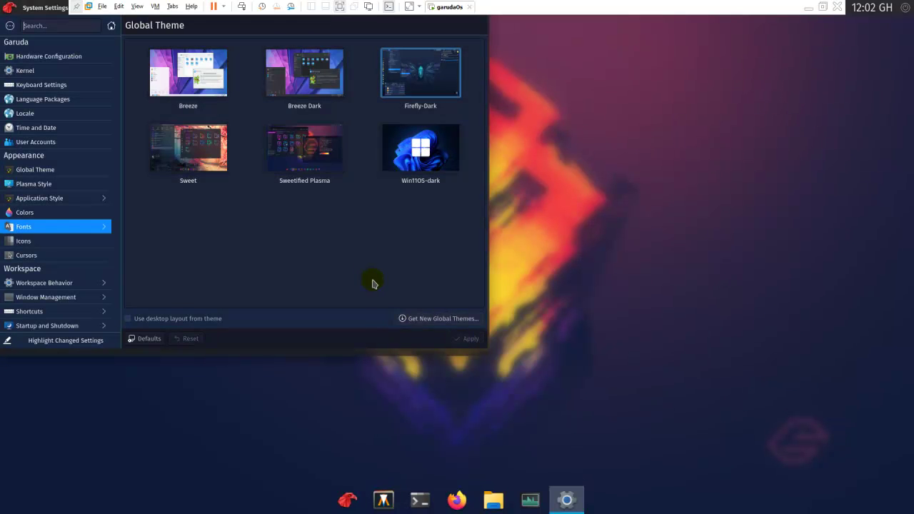
click(64, 246)
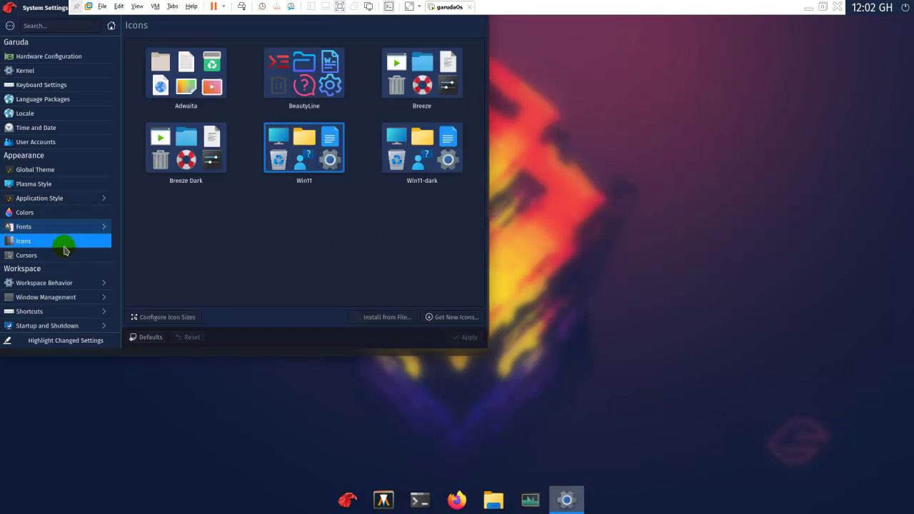
click(394, 163)
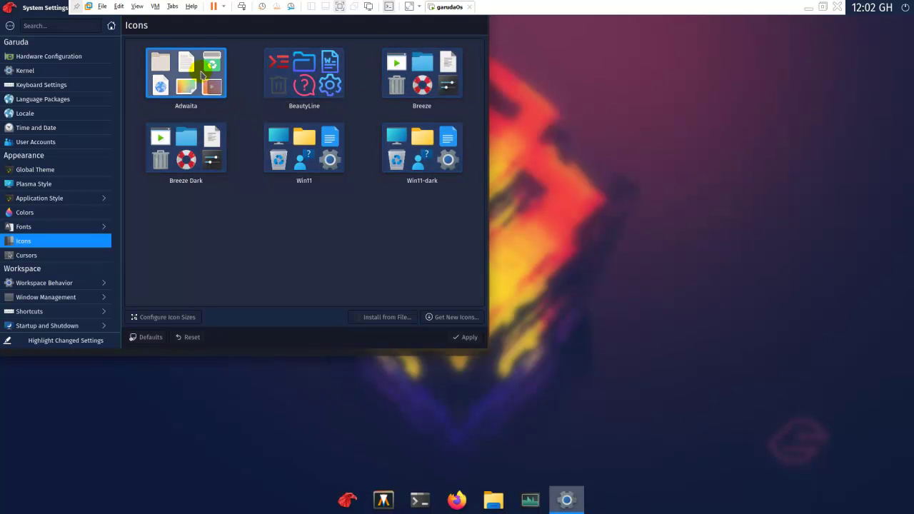
click(465, 337)
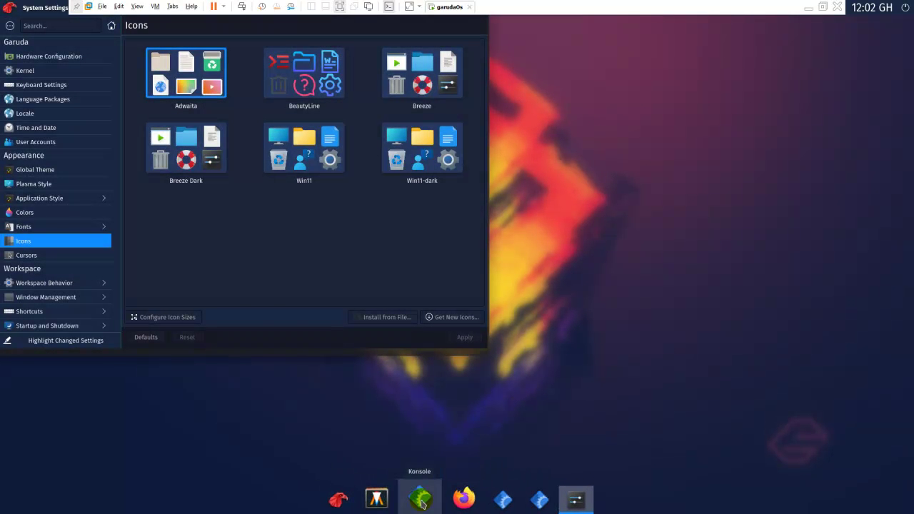
- Apply the Win11-dark icon theme and open the desktop folder in Dolphin
click(423, 161)
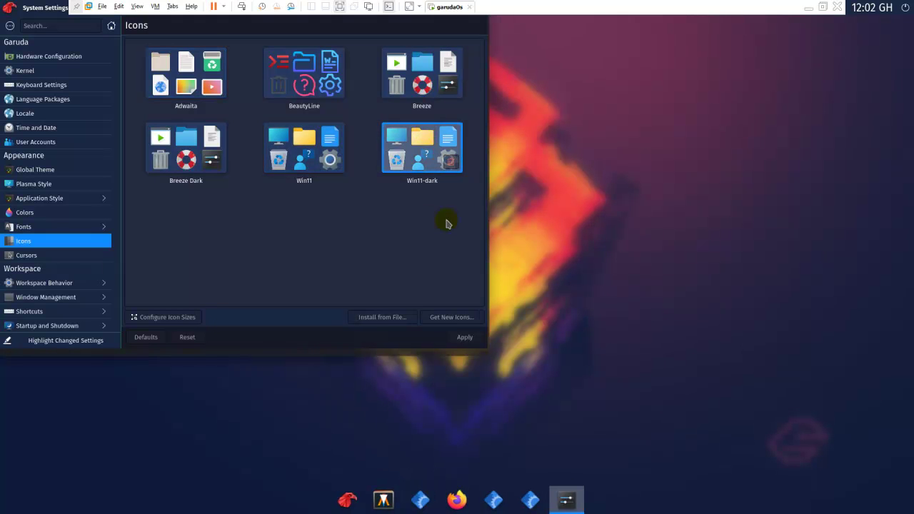
click(452, 342)
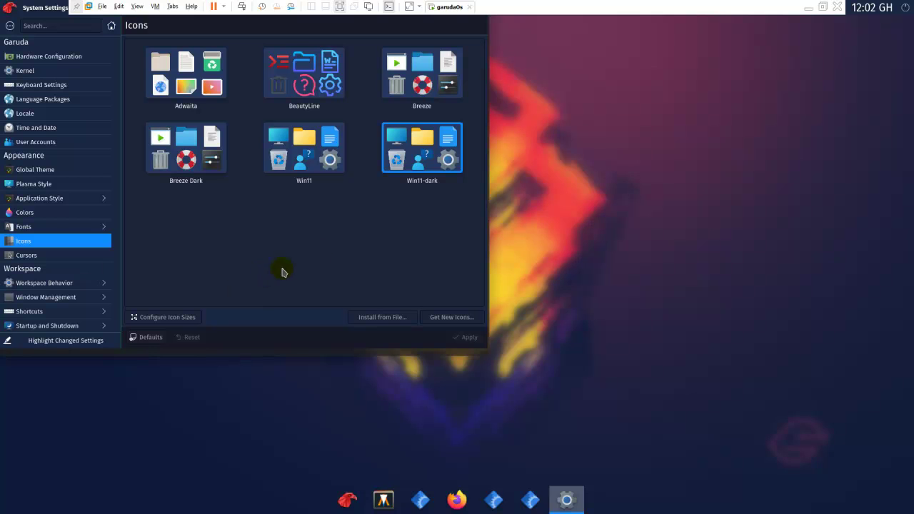
right_click(580, 137)
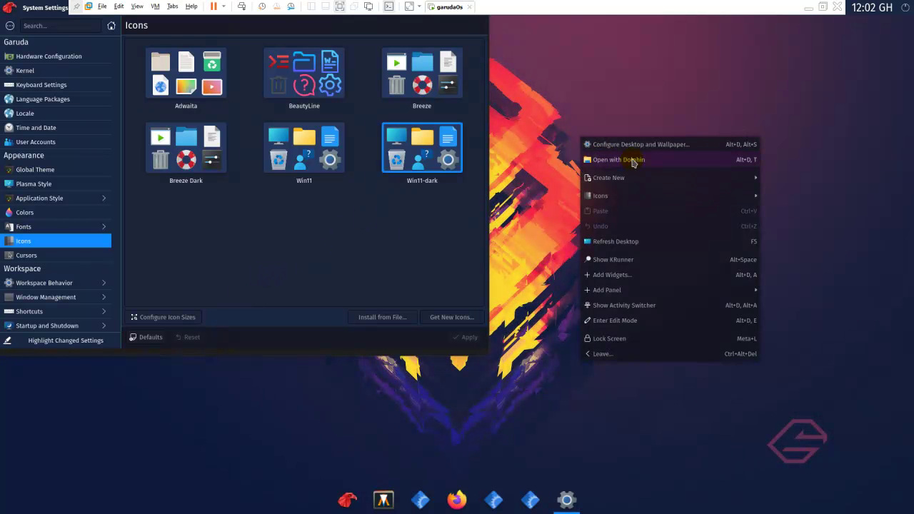
click(632, 163)
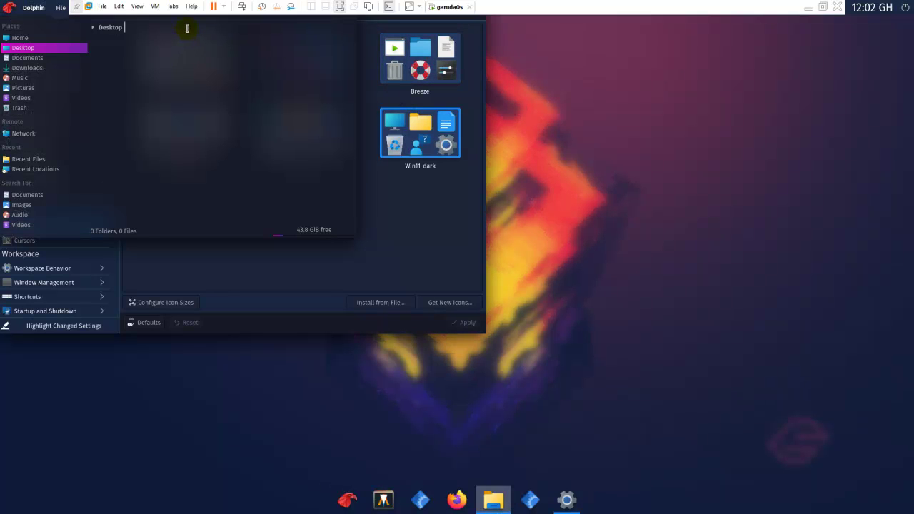
- Move Dolphin to the right and browse its Places entries, ending on Home
drag(38, 22, 604, 112)
click(585, 257)
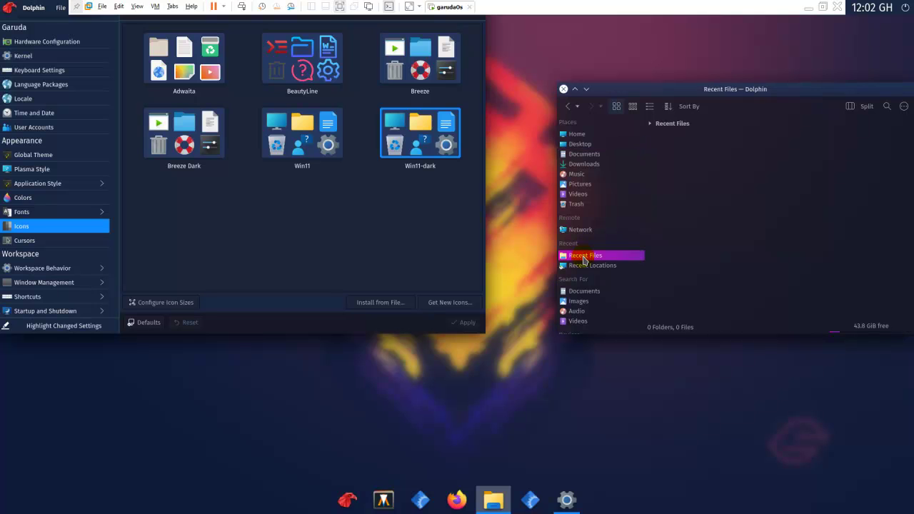
click(579, 194)
click(580, 184)
click(579, 175)
click(581, 165)
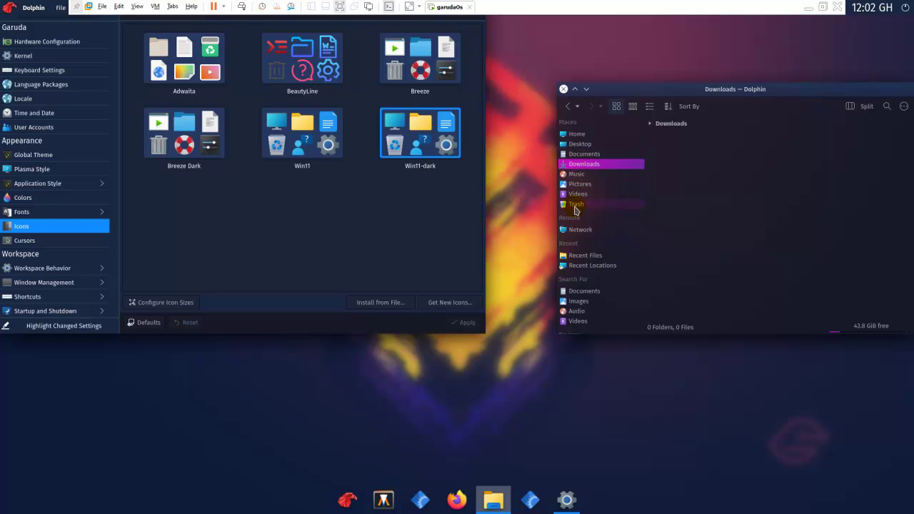
click(575, 135)
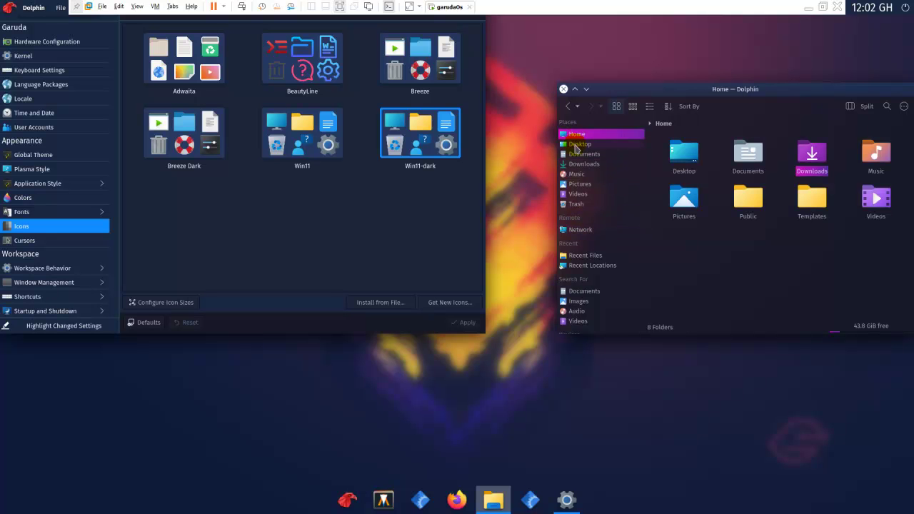
- Apply the Win11 icon theme, then Breeze, and check Dolphin's Home folder
click(319, 127)
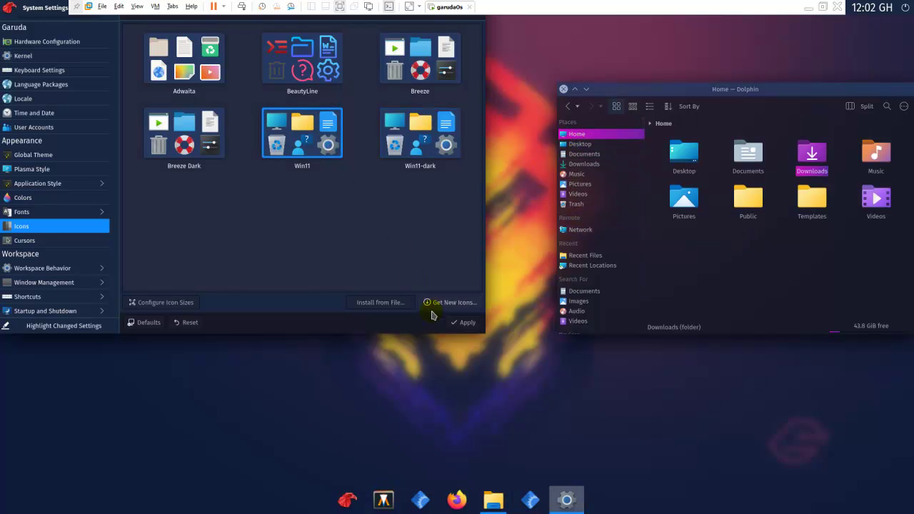
click(460, 322)
click(420, 60)
click(463, 322)
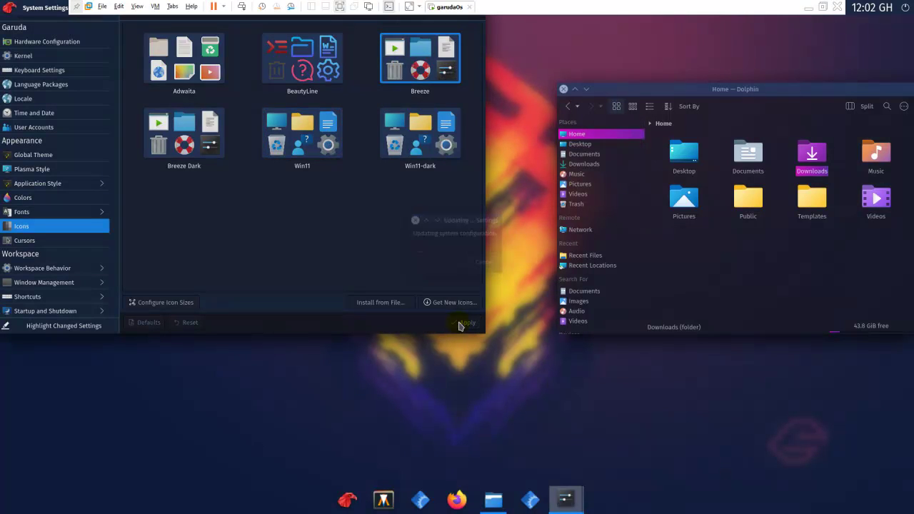
click(679, 255)
right_click(688, 244)
mouse_move(710, 254)
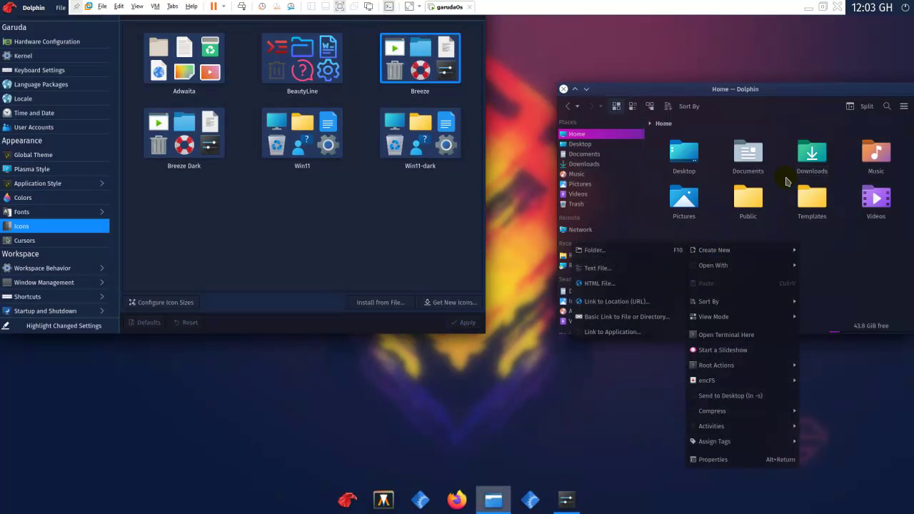
- Try the BeautyLine icon theme, then reapply Win11 and compare the icons in Dolphin
click(302, 60)
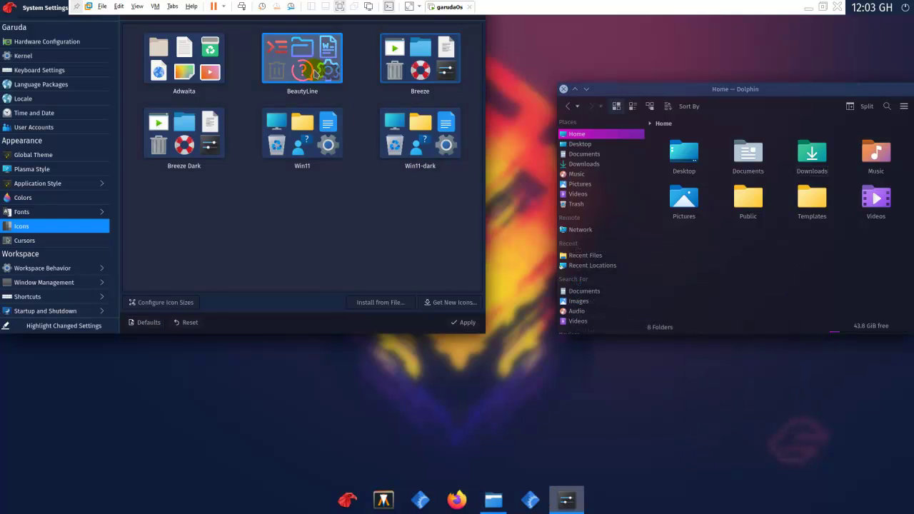
click(465, 324)
click(771, 264)
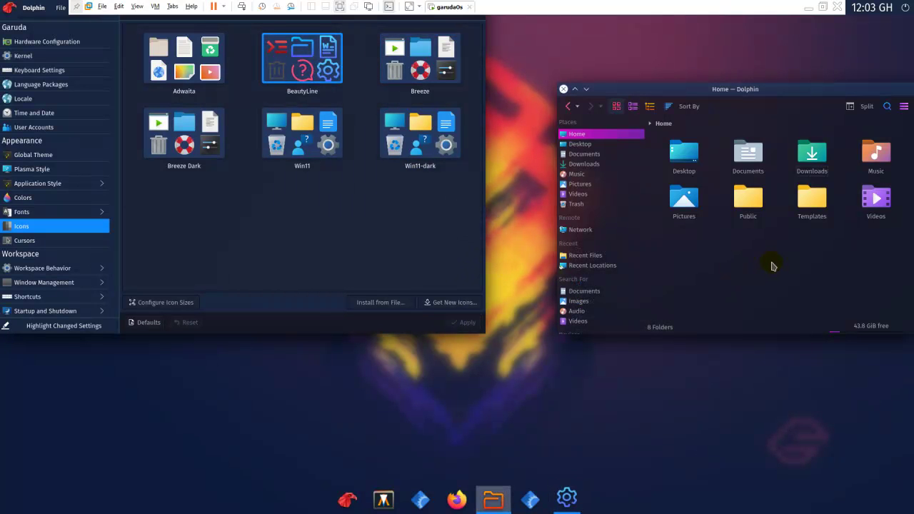
click(731, 230)
click(307, 165)
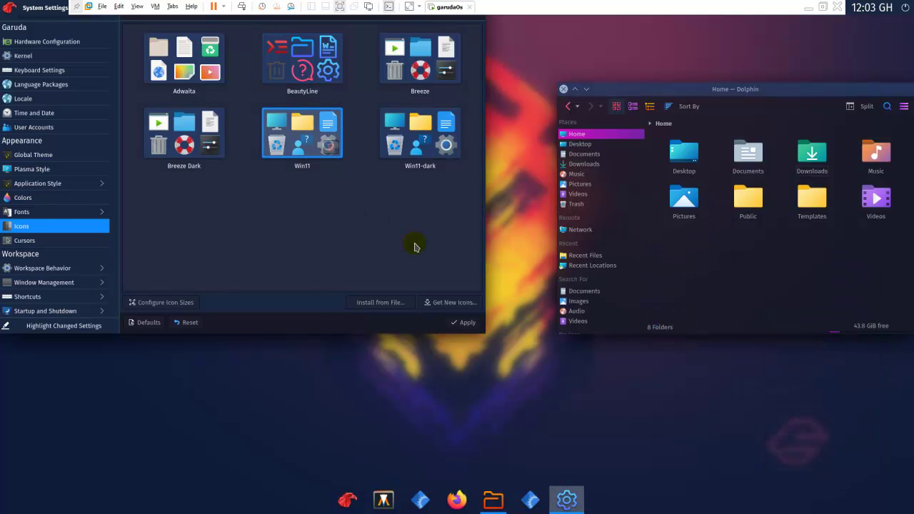
click(459, 326)
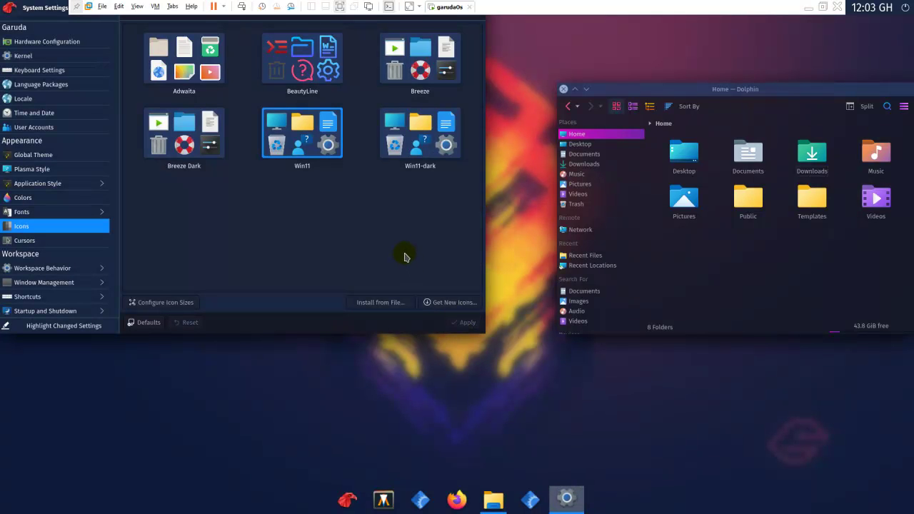
click(697, 260)
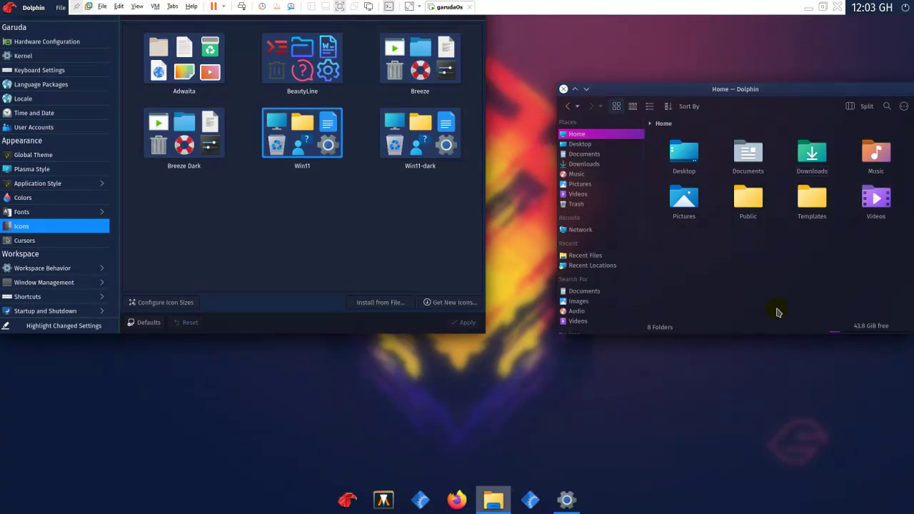
click(52, 240)
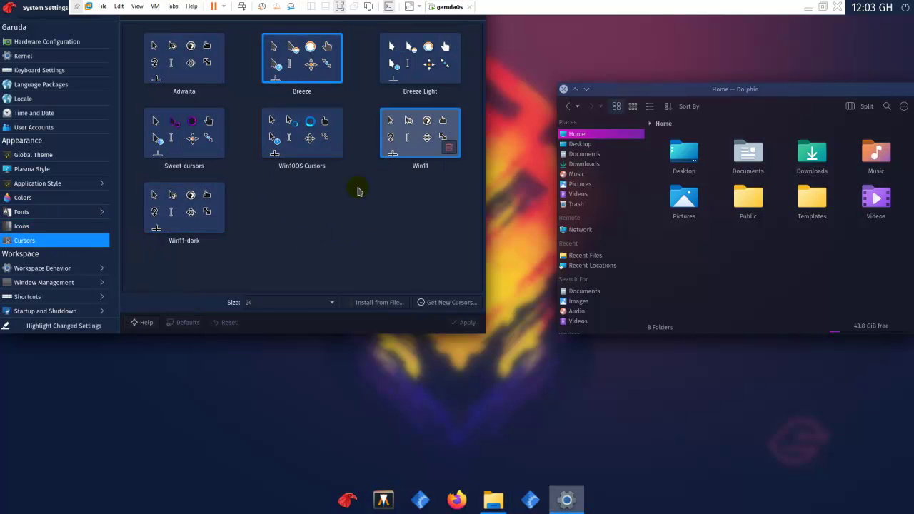
- Apply the Breeze Light cursor theme after trying Adwaita
click(205, 45)
click(410, 57)
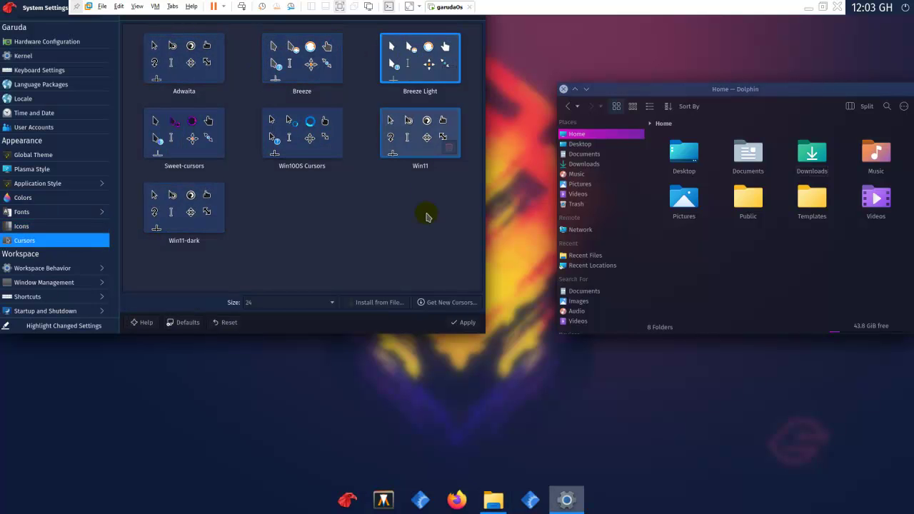
click(468, 322)
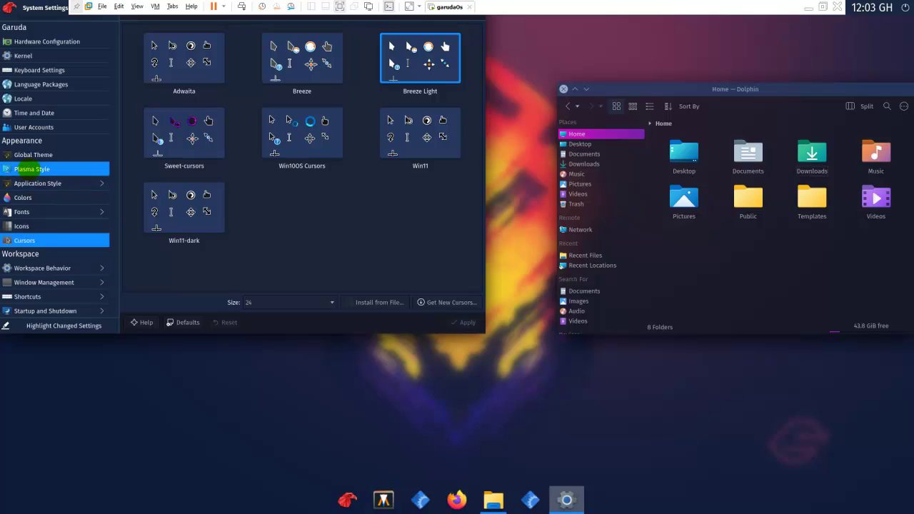
- Switch the Plasma style to Sweet, then go to Window Management
click(437, 182)
click(420, 77)
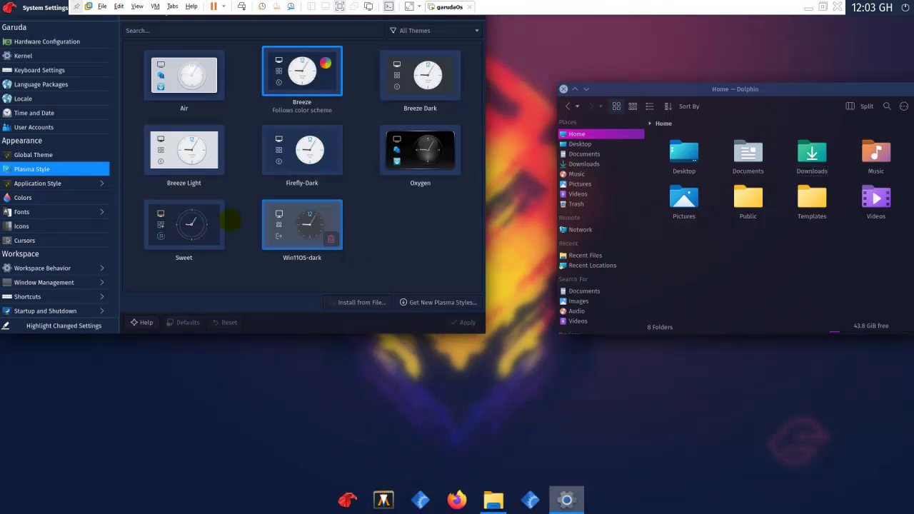
click(190, 221)
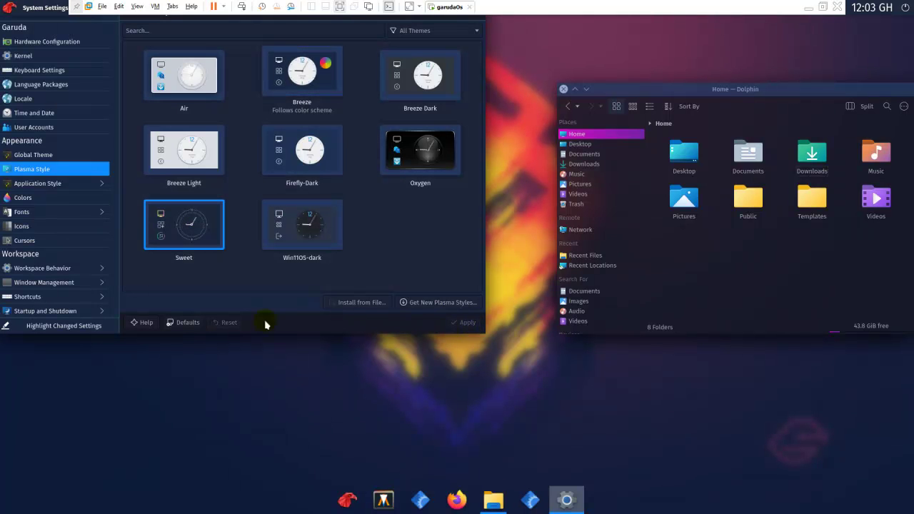
click(61, 285)
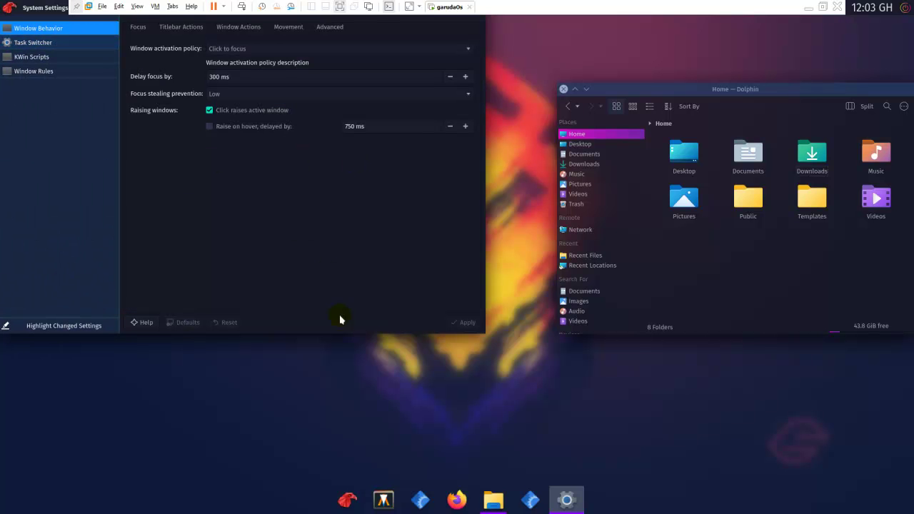
- Close the System Settings and Dolphin windows, then reopen System Settings from the dock
click(382, 500)
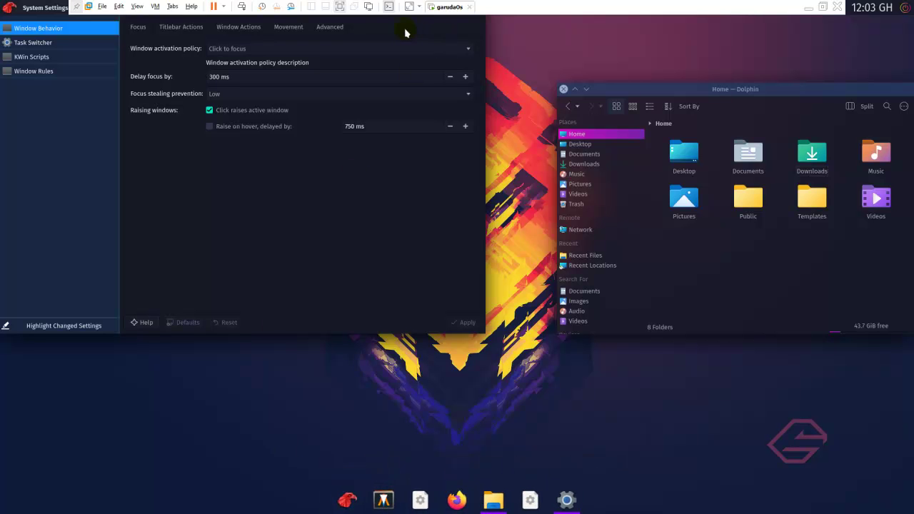
click(28, 32)
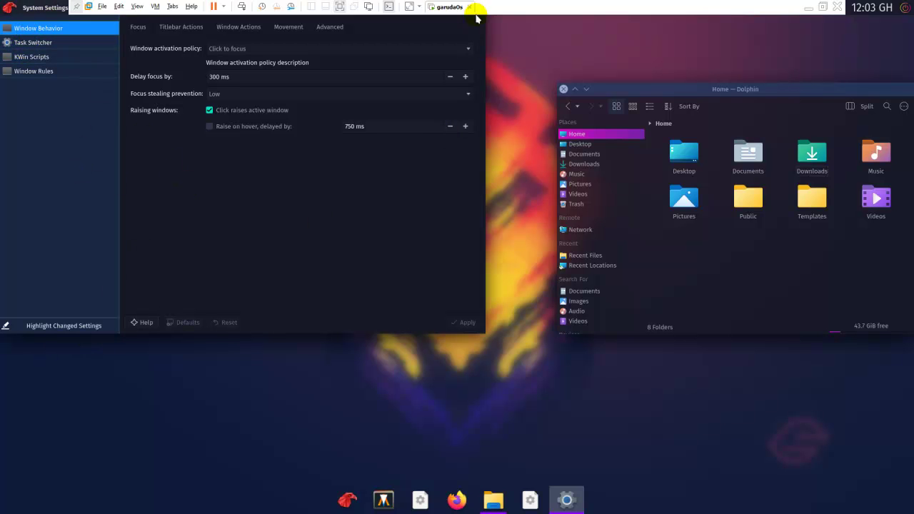
drag(49, 10, 200, 180)
click(157, 158)
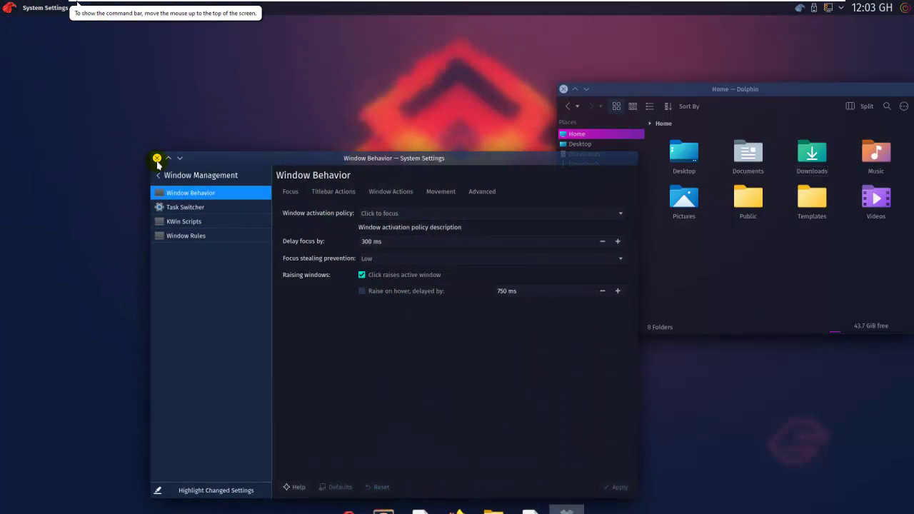
click(563, 90)
click(568, 498)
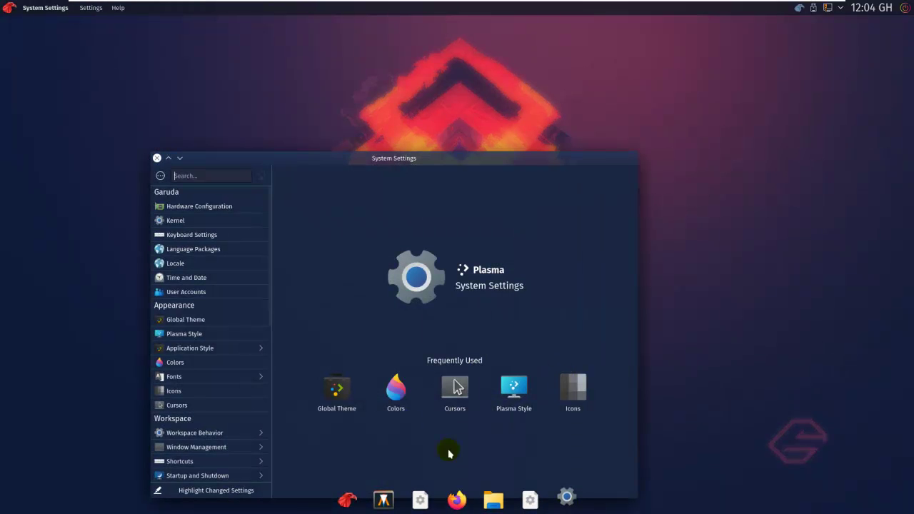
- Apply the Fusion and then the MS Windows 9x application styles
click(557, 395)
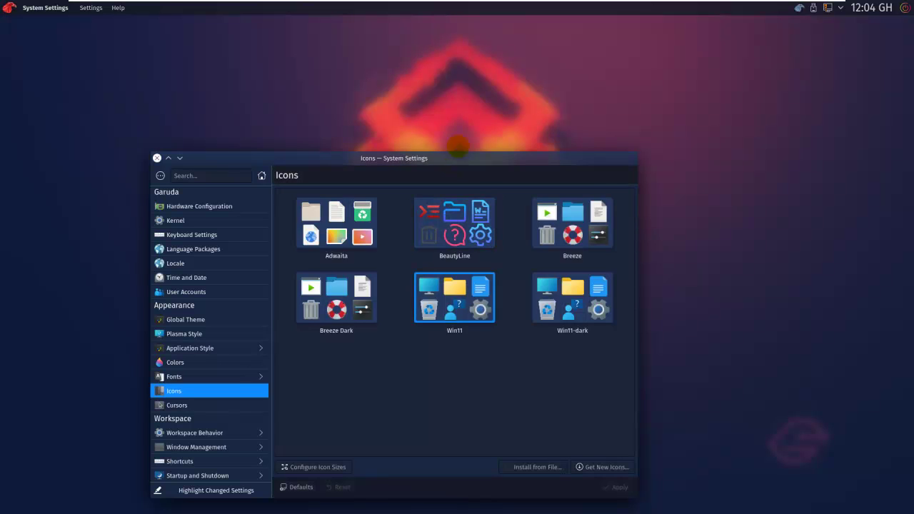
drag(453, 164, 489, 84)
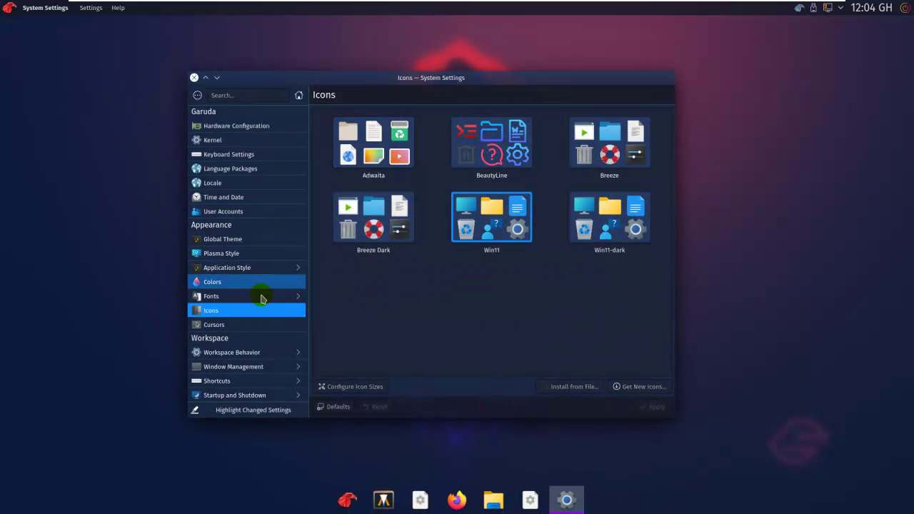
click(269, 267)
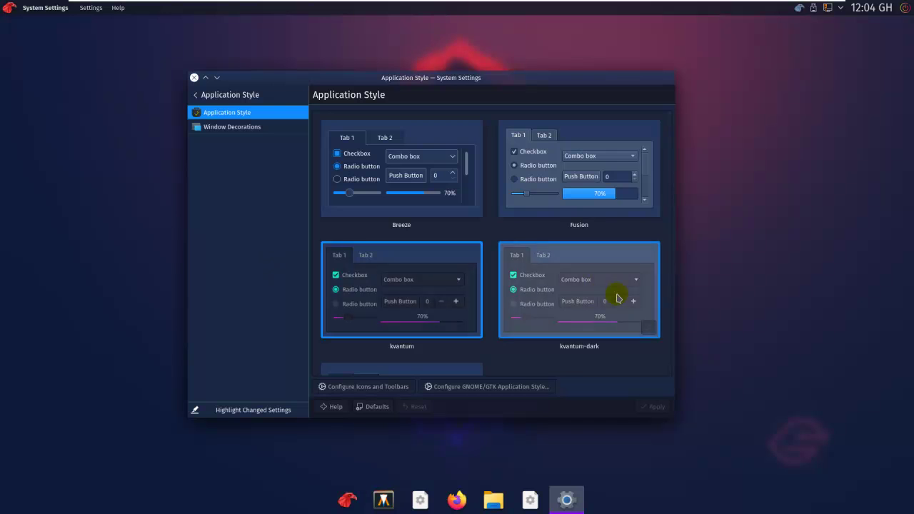
click(564, 178)
click(650, 407)
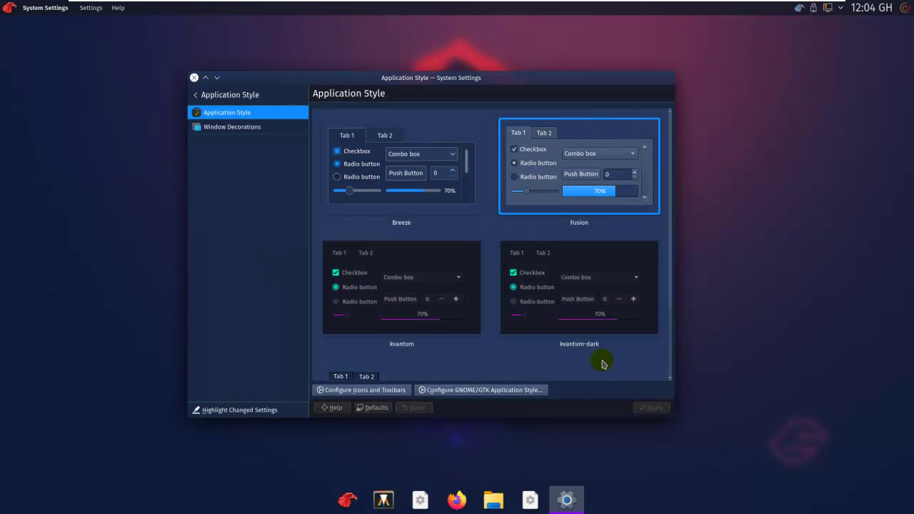
scroll(611, 368, down, 3)
click(452, 321)
click(649, 407)
- Select kvantum-dark, settle back on Breeze, and open Window Decorations
scroll(575, 335, up, 1)
click(551, 231)
scroll(590, 365, up, 2)
click(446, 182)
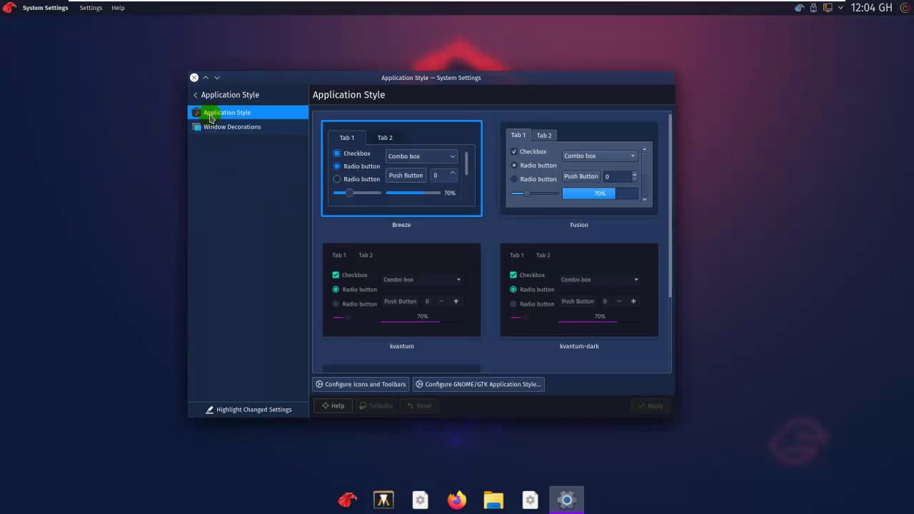
click(214, 127)
click(201, 99)
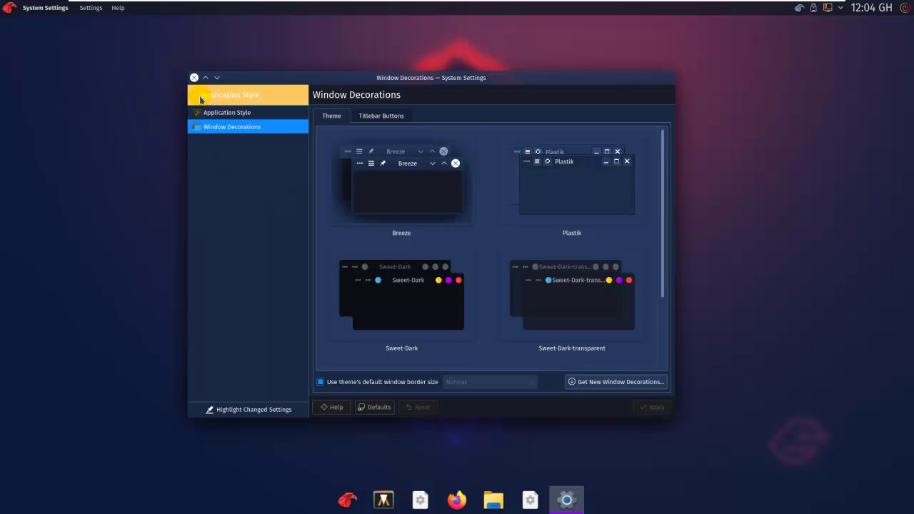
- Try Plastik and Sweet-Dark-transparent title bars, then apply Win11OS-dark and return to the overview
click(564, 179)
click(640, 411)
click(577, 296)
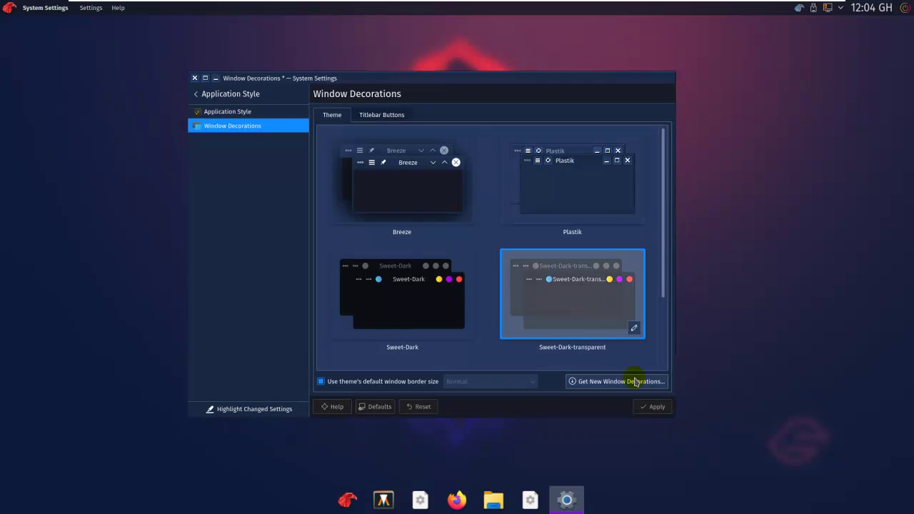
click(653, 412)
scroll(638, 326, down, 3)
click(438, 330)
click(644, 409)
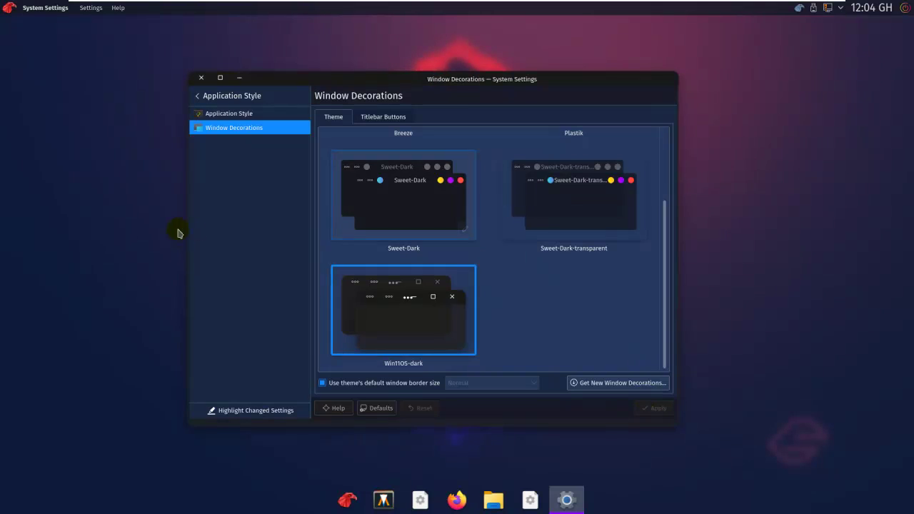
click(201, 96)
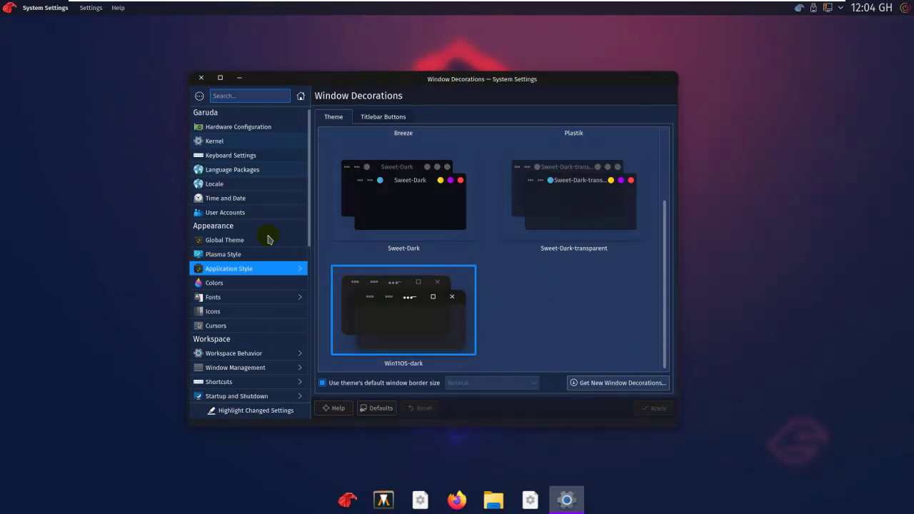
- Try the Breeze, KvAdapta and KvAmbiance colour schemes, then apply KvArc
click(245, 283)
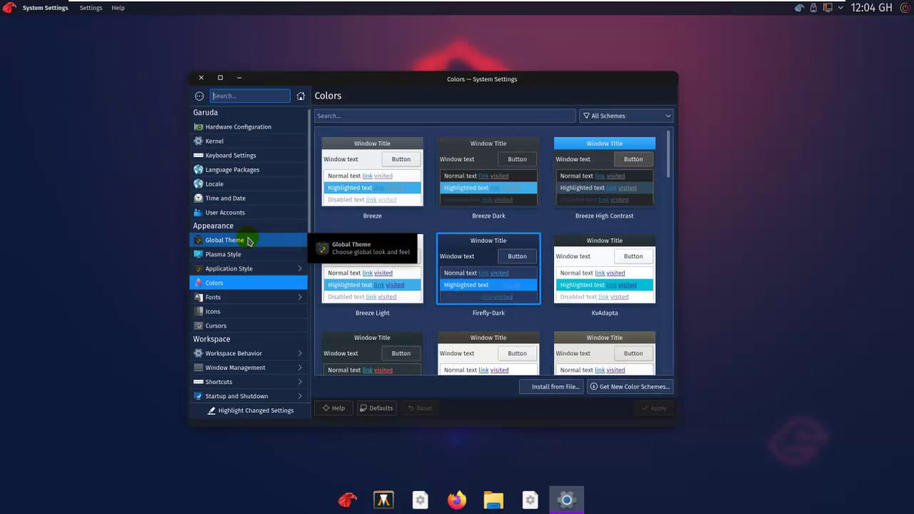
click(355, 160)
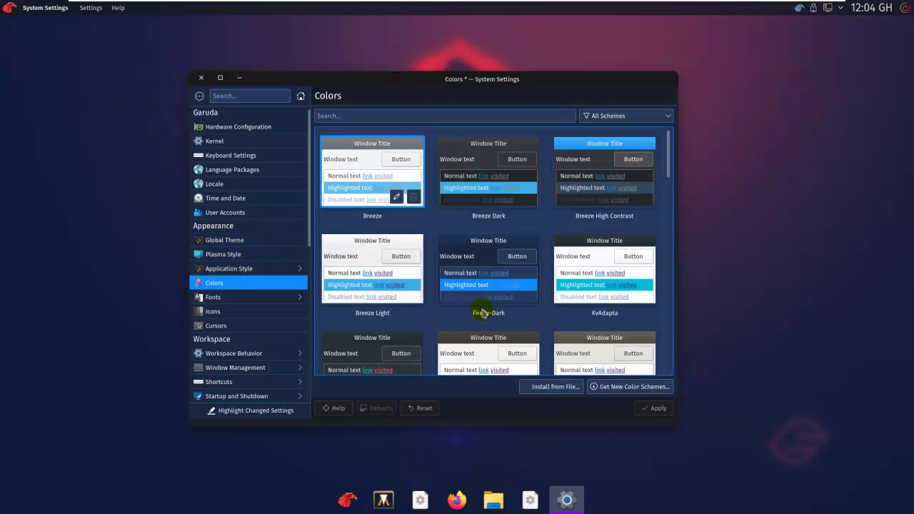
click(650, 409)
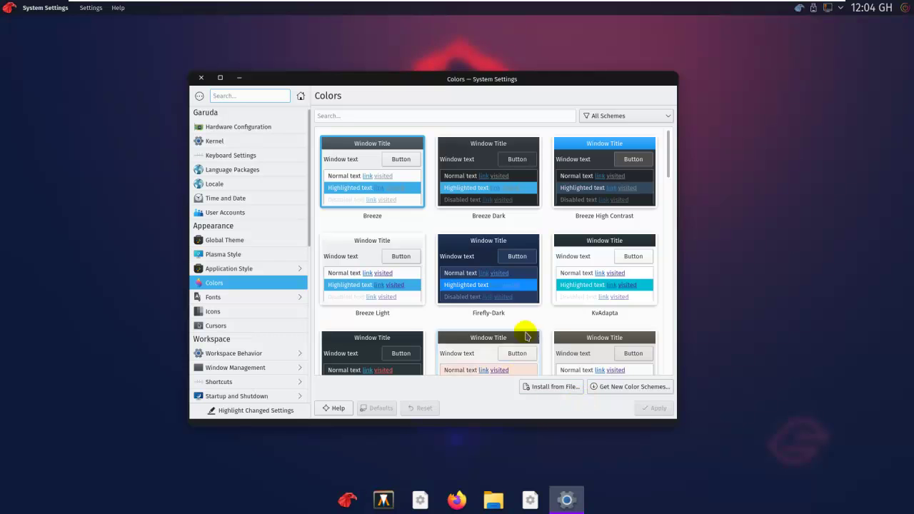
click(612, 285)
click(651, 409)
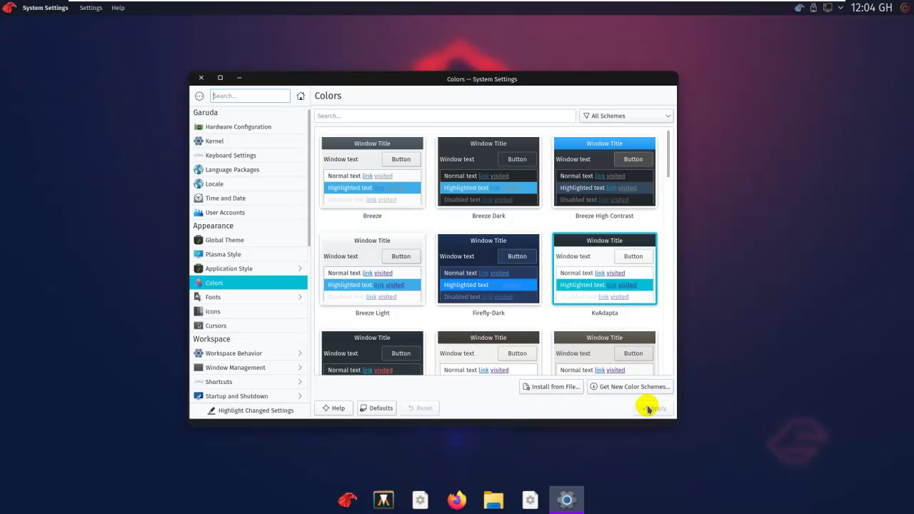
scroll(517, 291, down, 3)
click(476, 210)
scroll(602, 330, down, 1)
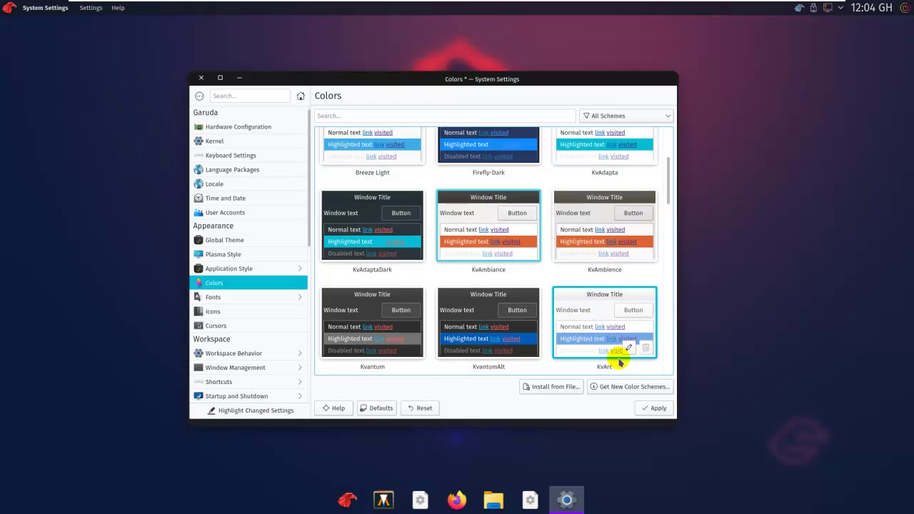
click(602, 330)
click(646, 410)
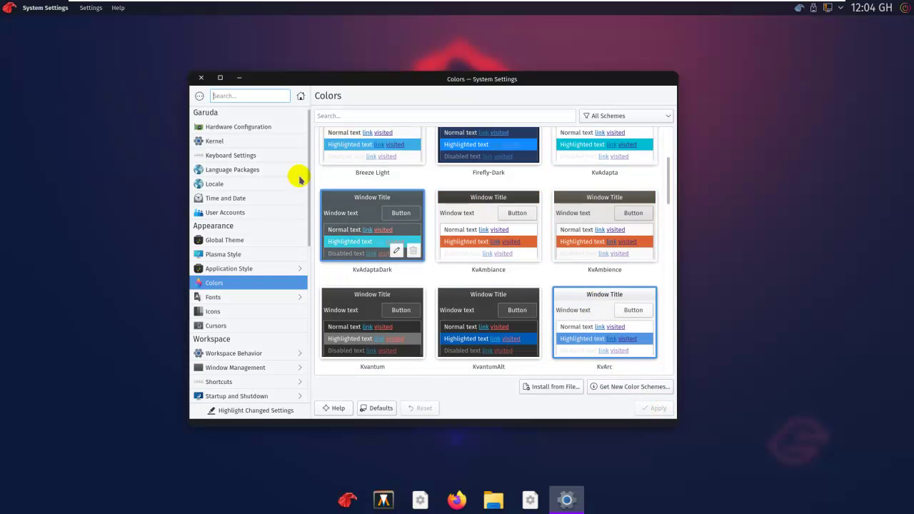
- Browse Application Style and Default Applications settings, then close System Settings
click(267, 268)
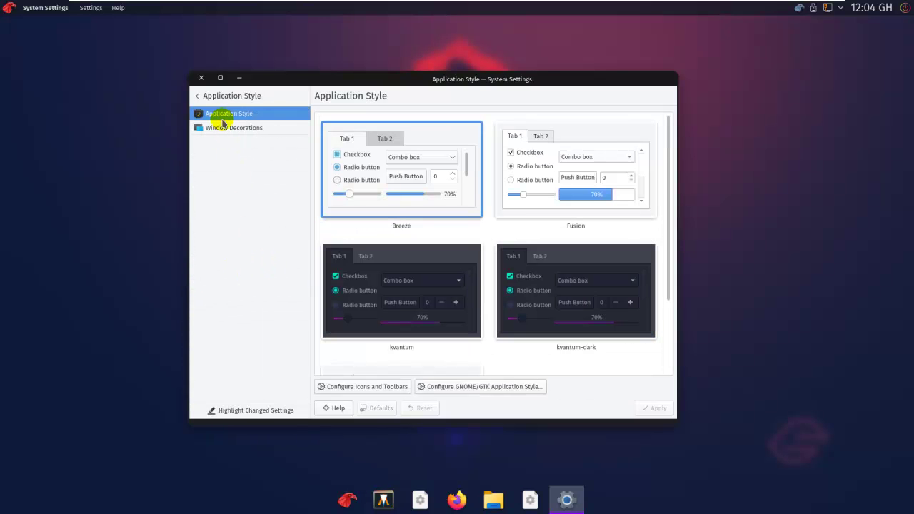
click(197, 95)
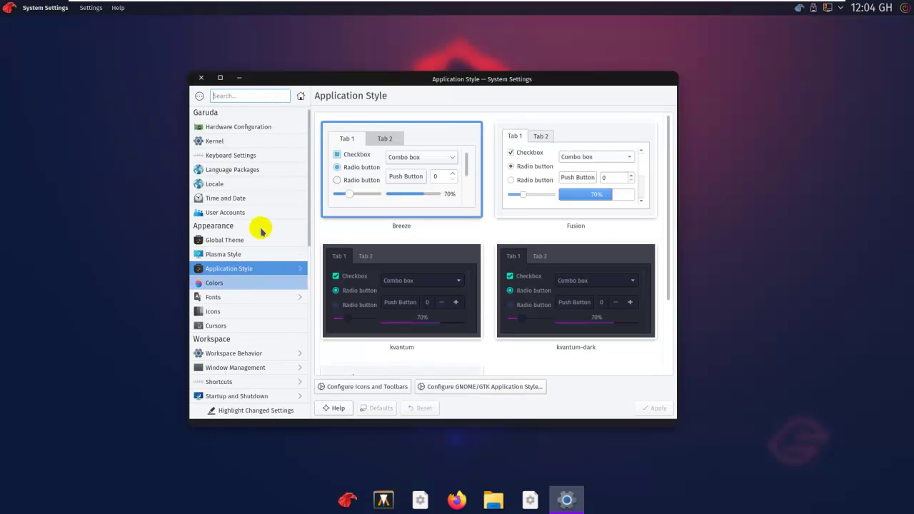
drag(308, 232, 271, 310)
click(259, 301)
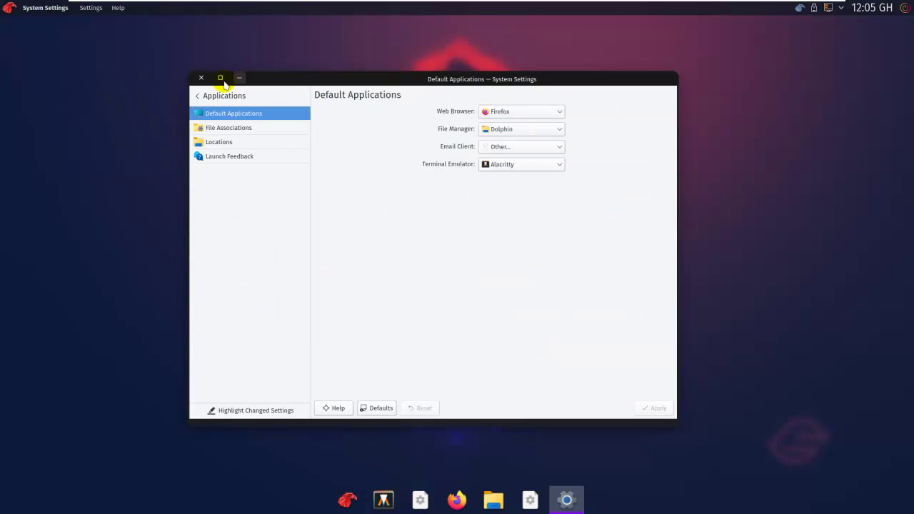
click(202, 78)
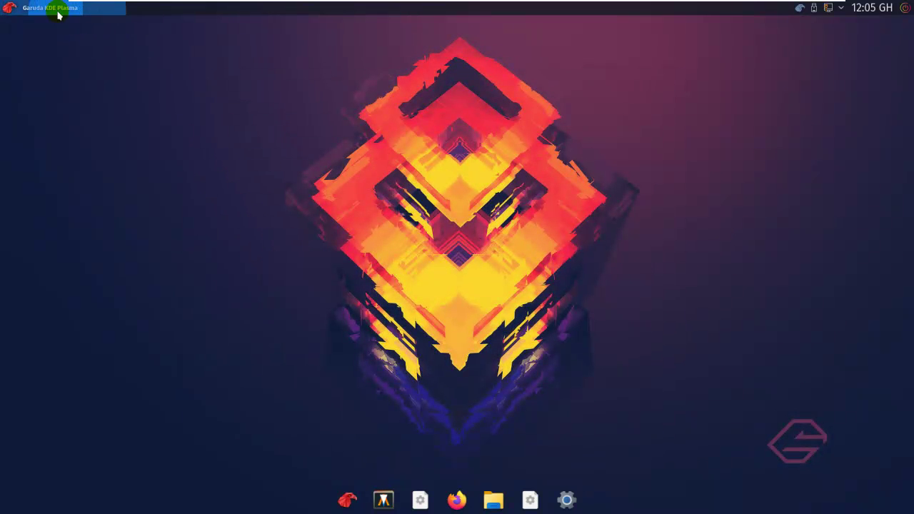
- Browse the application launcher's categories, then close it
click(10, 10)
click(88, 35)
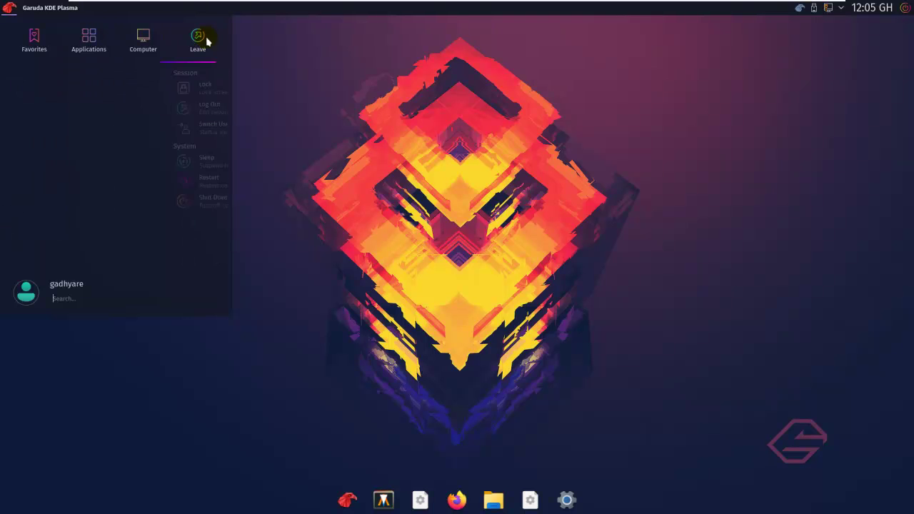
mouse_move(34, 41)
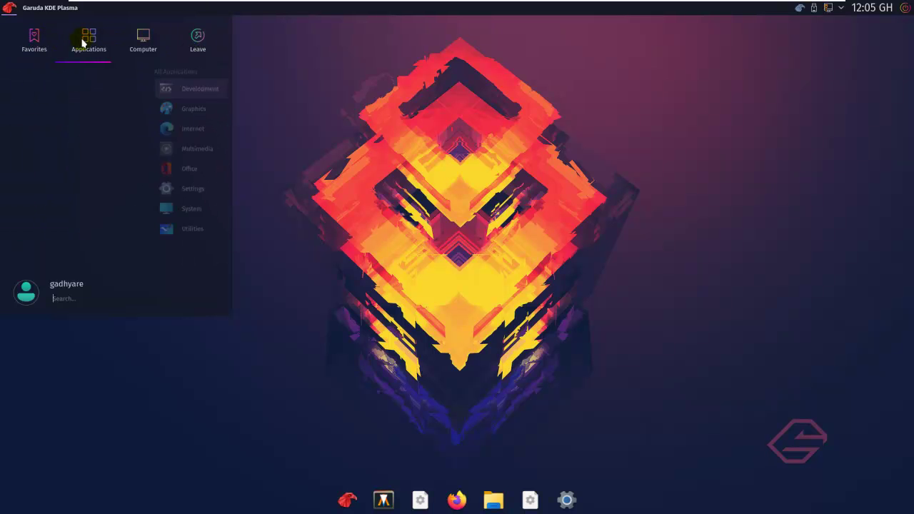
mouse_move(83, 43)
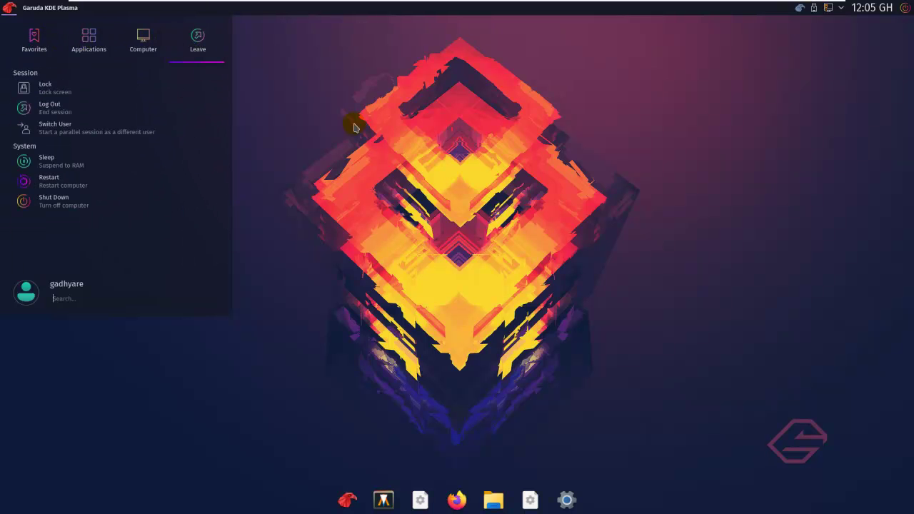
click(532, 309)
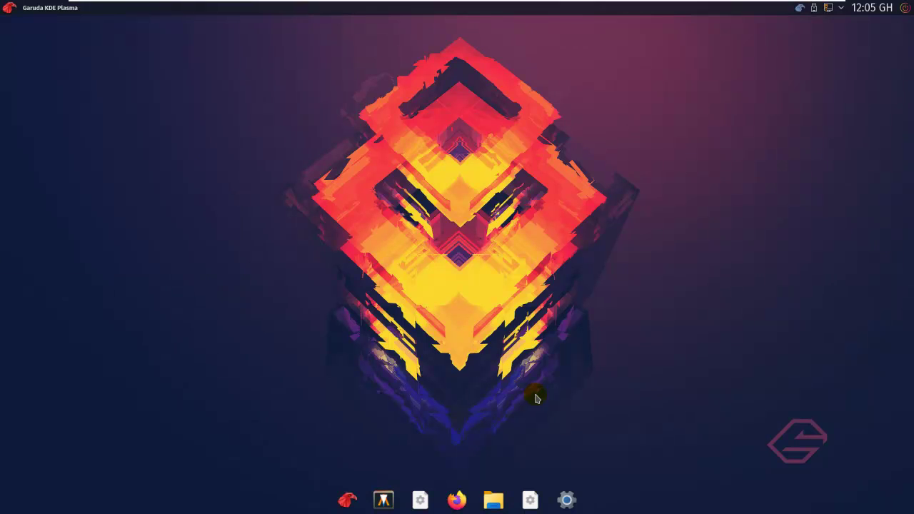
- Launch the Alacritty and Konsole terminals side by side from the dock
click(384, 499)
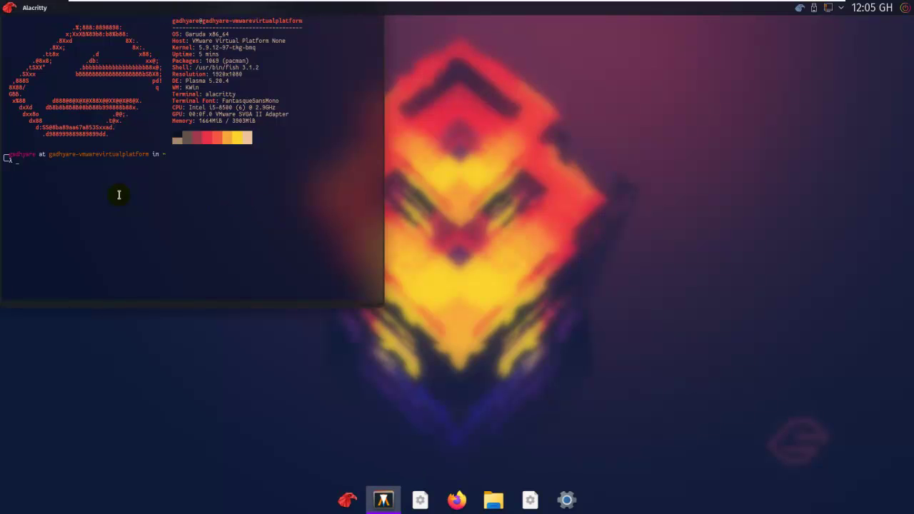
click(420, 500)
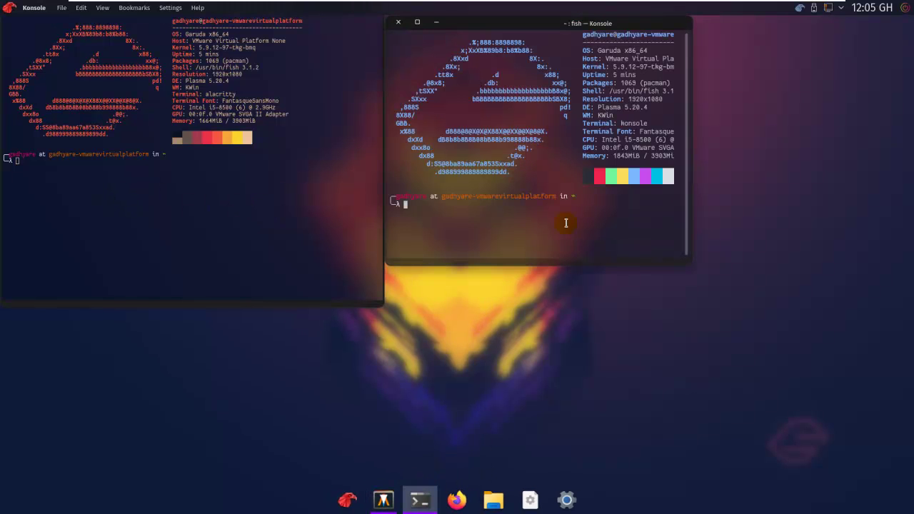
click(292, 219)
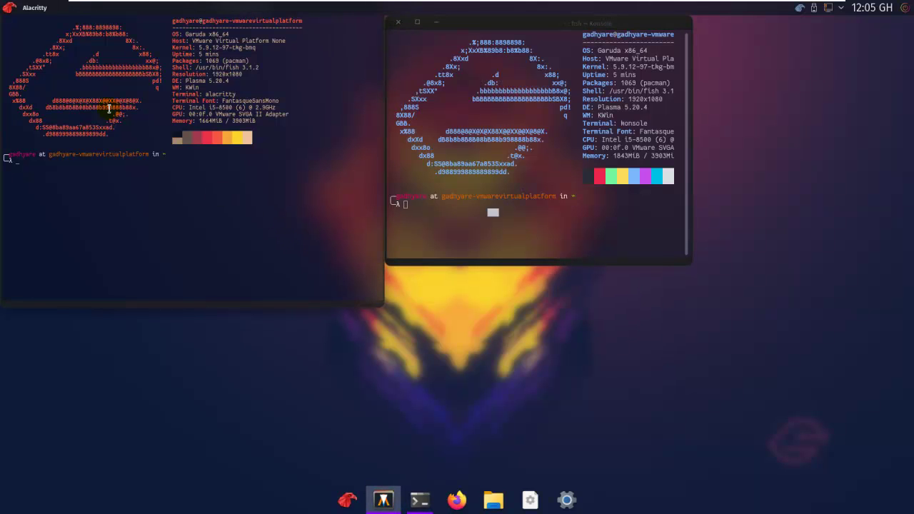
click(465, 185)
click(325, 207)
click(454, 252)
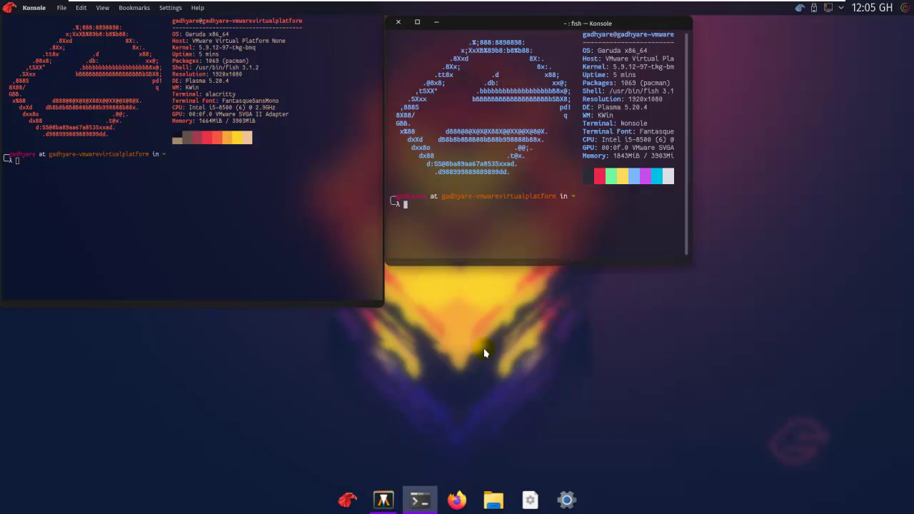
- Open and close System Monitor, then open the Garuda Welcome window
click(531, 503)
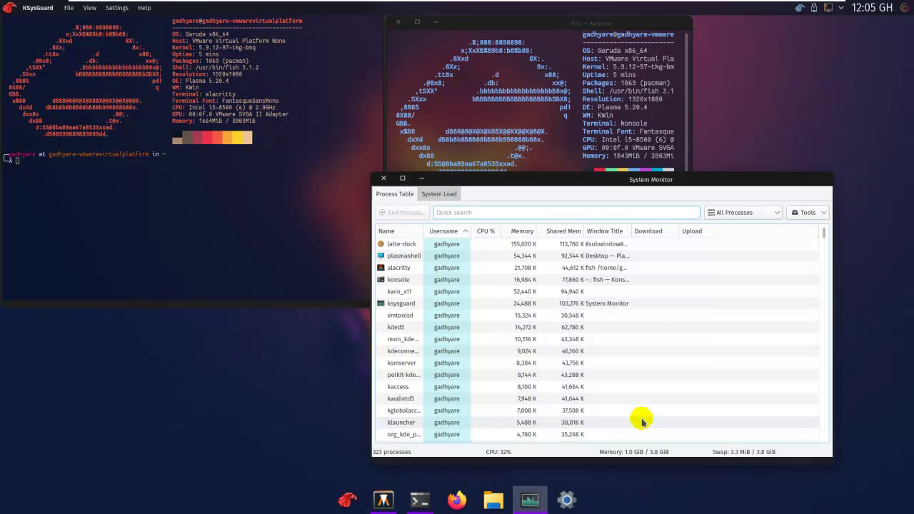
click(383, 179)
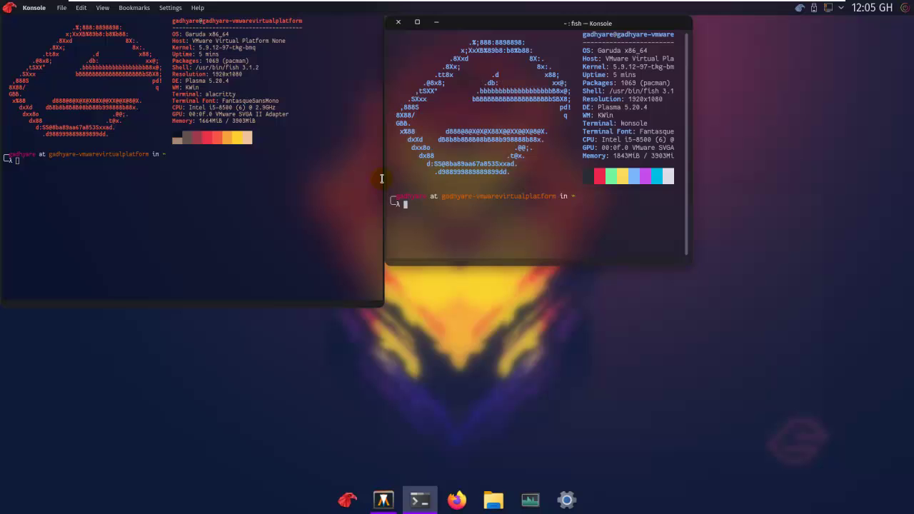
click(342, 492)
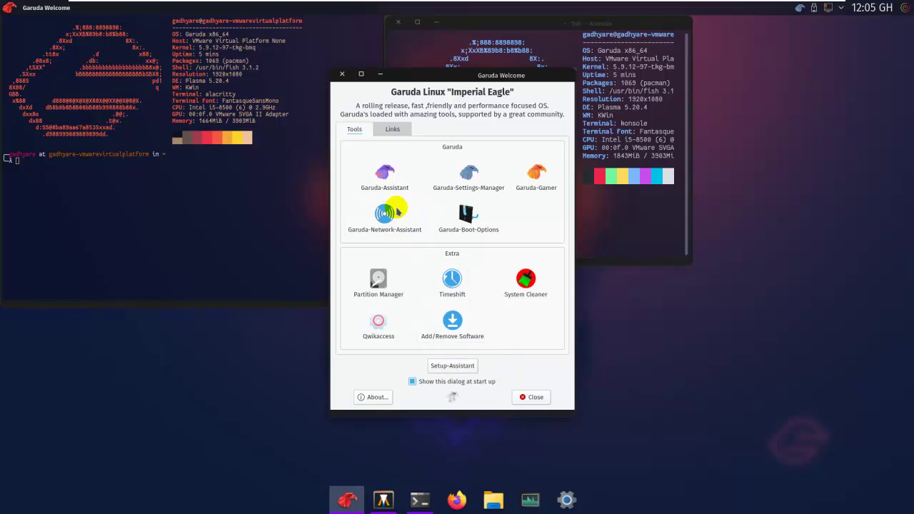
- Launch and close Garuda Assistant, Settings Manager (Language Packages) and Gamer from Garuda Welcome
click(390, 177)
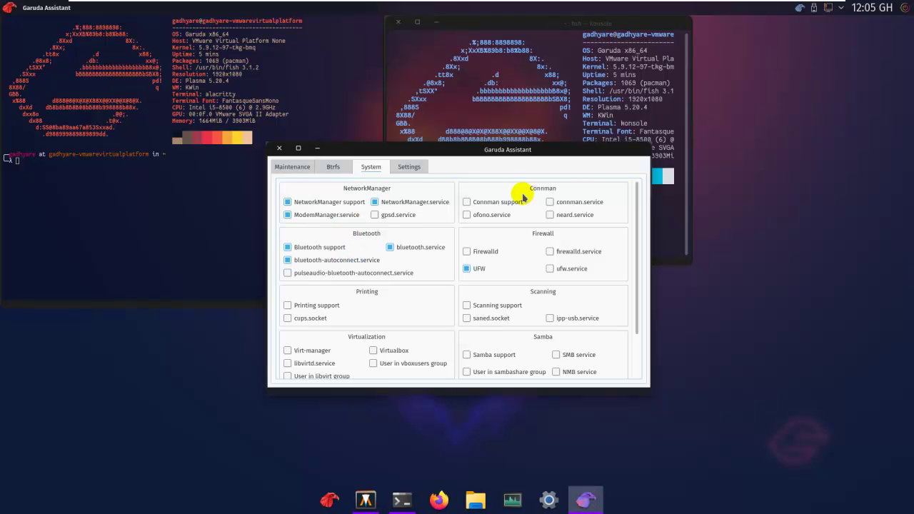
click(279, 149)
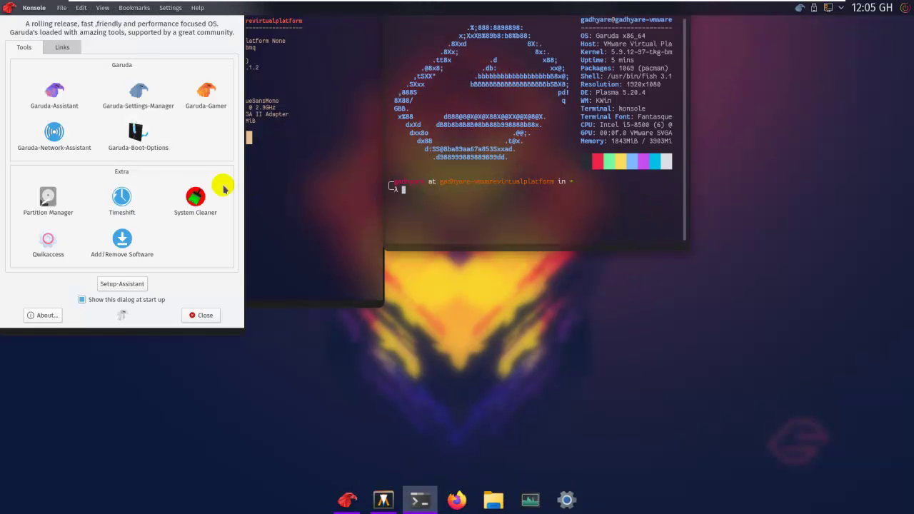
click(140, 90)
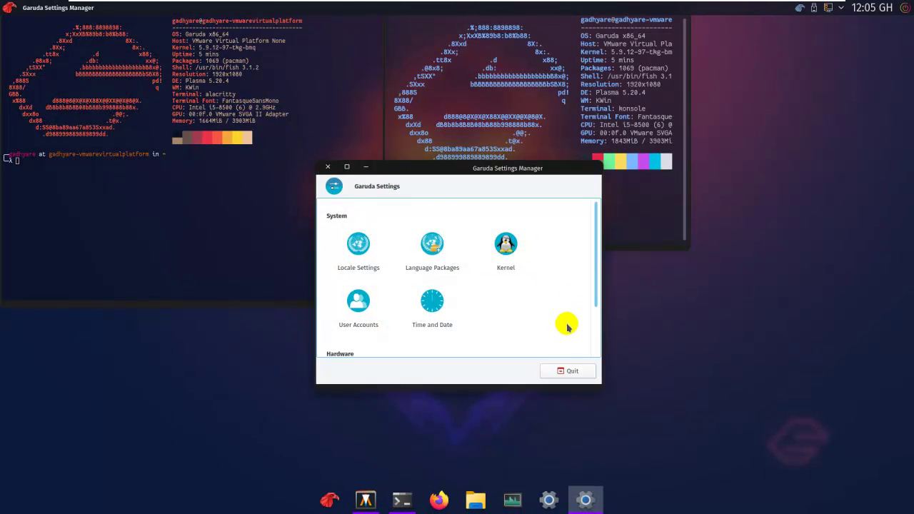
click(433, 247)
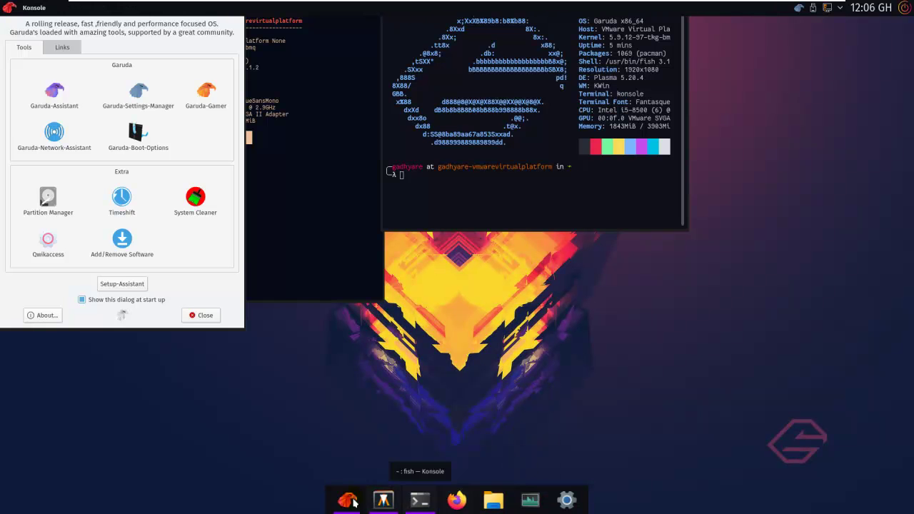
click(214, 223)
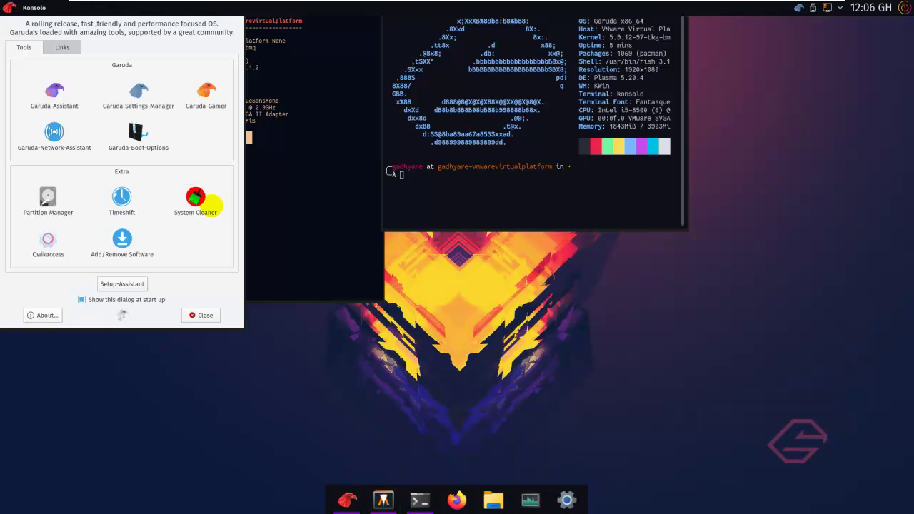
click(205, 96)
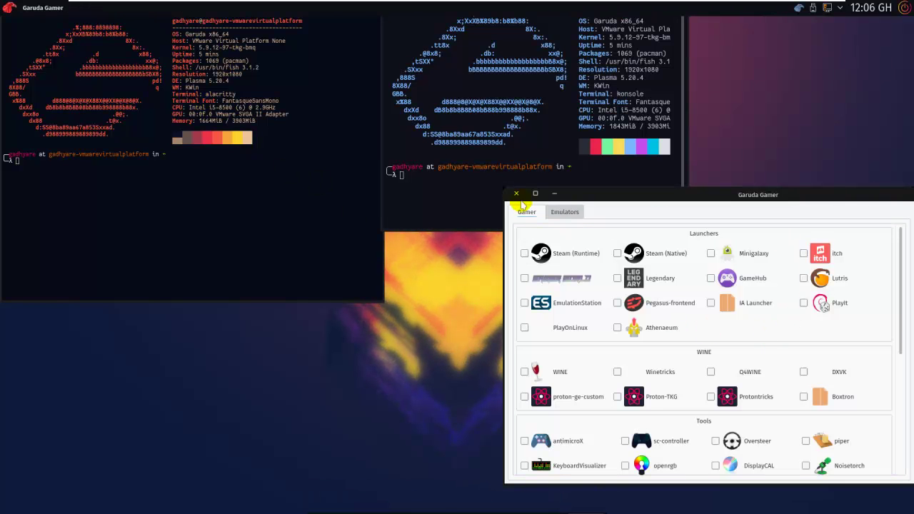
click(515, 194)
- Close Garuda Welcome, reposition the Konsole and Alacritty windows, and close Alacritty
click(549, 415)
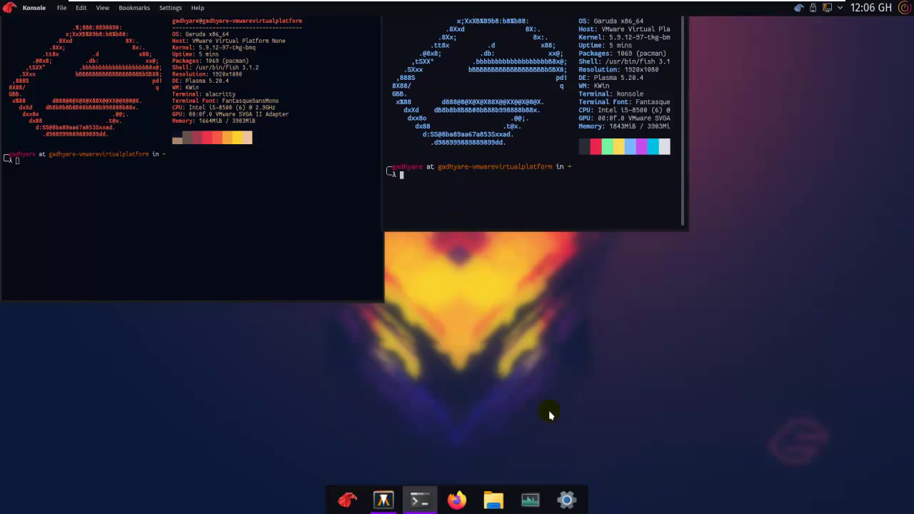
drag(200, 10, 448, 166)
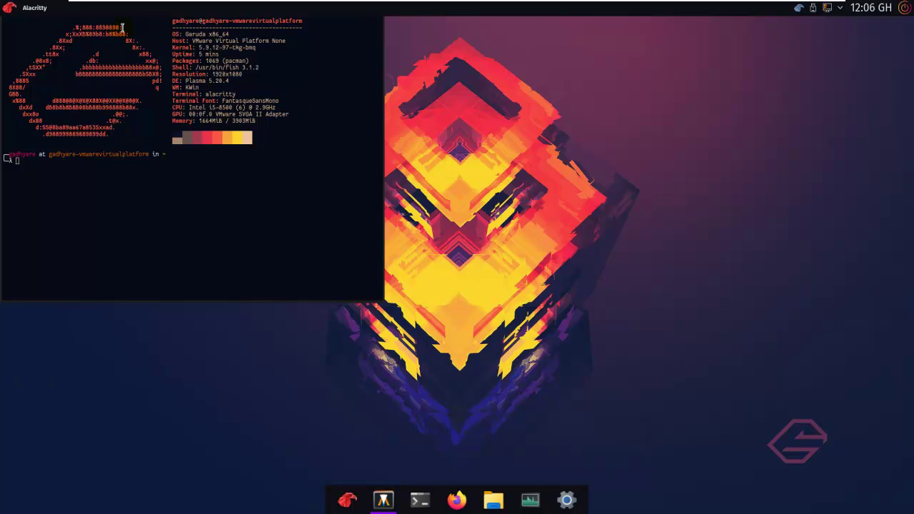
drag(100, 18, 350, 105)
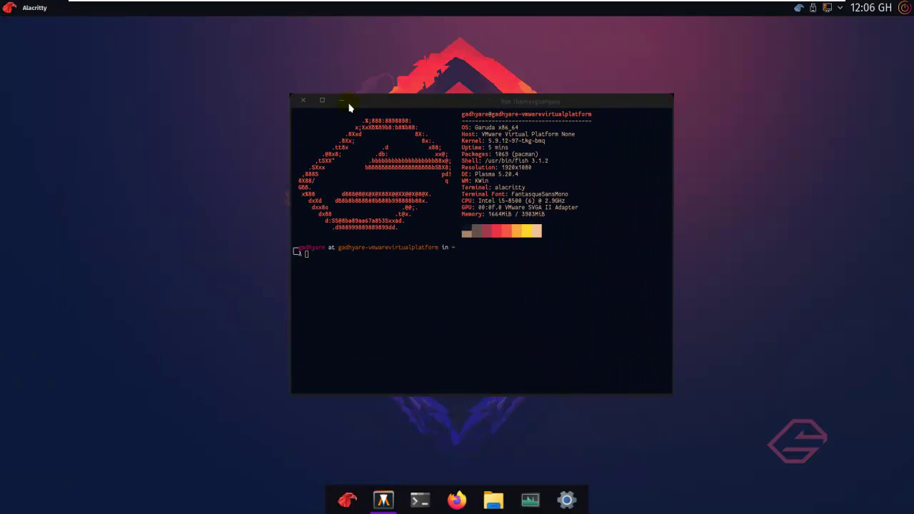
click(302, 101)
- Bring up the desktop context menu and dismiss it
right_click(220, 81)
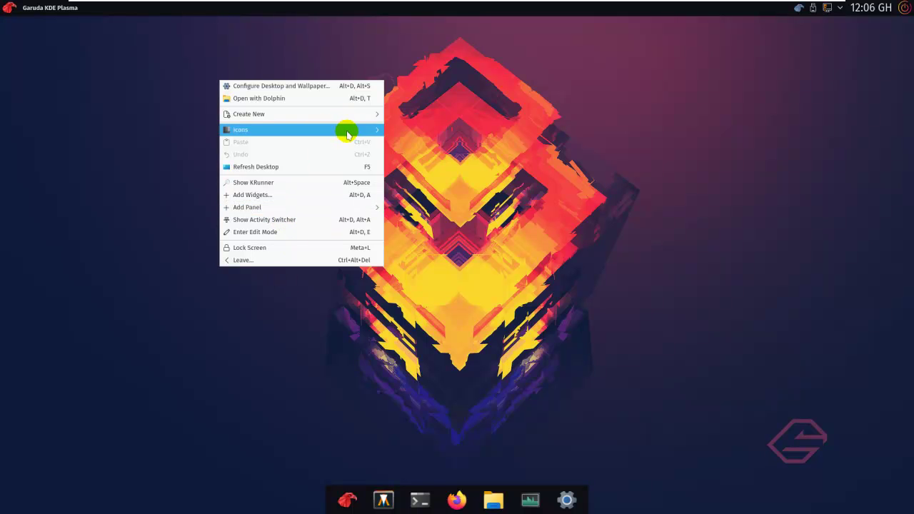
mouse_move(356, 135)
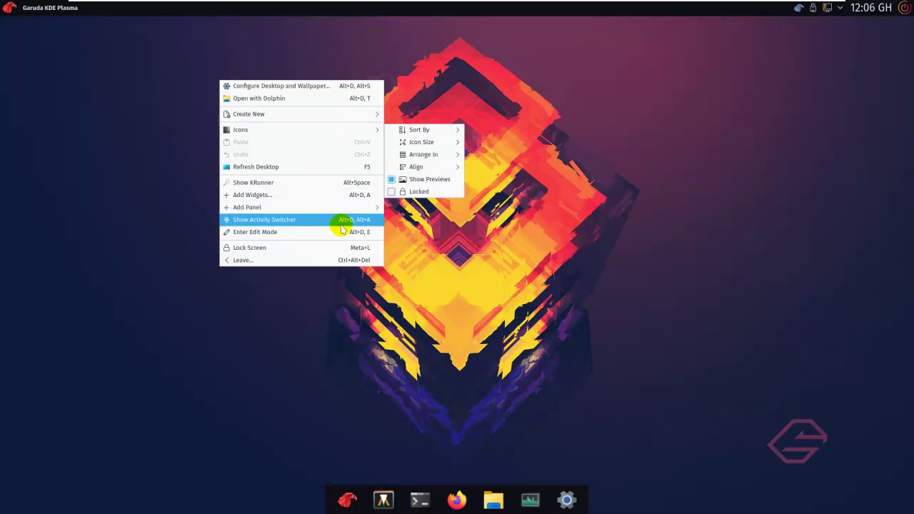
click(280, 313)
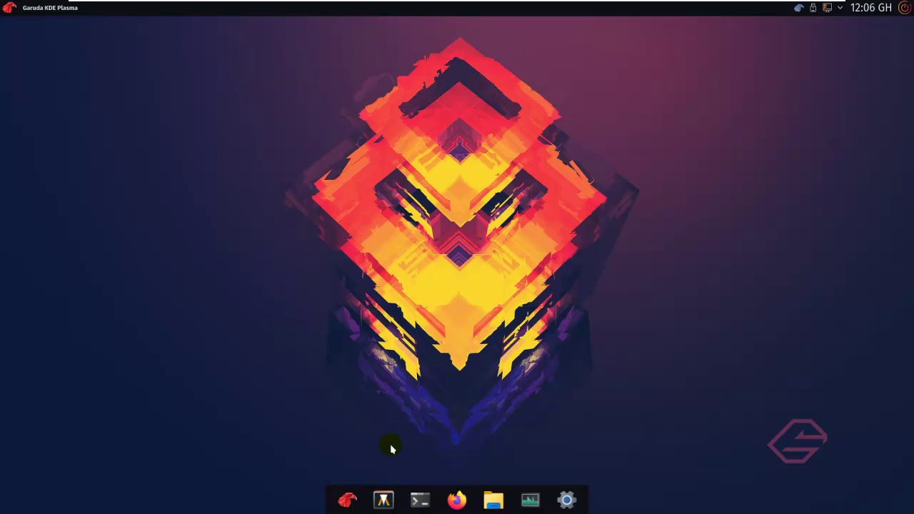
- Reopen Garuda Welcome, view its Links page, and answer the Setup Assistant's mirrorlist question
click(355, 499)
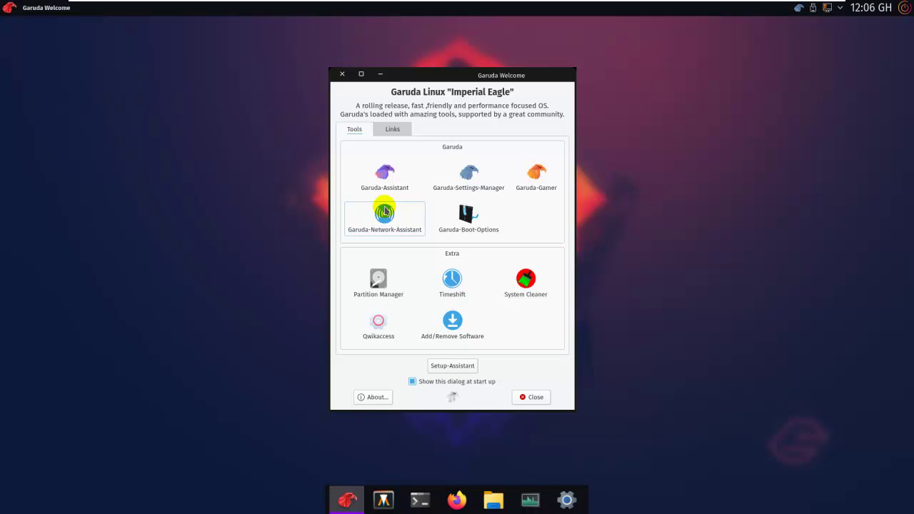
click(386, 129)
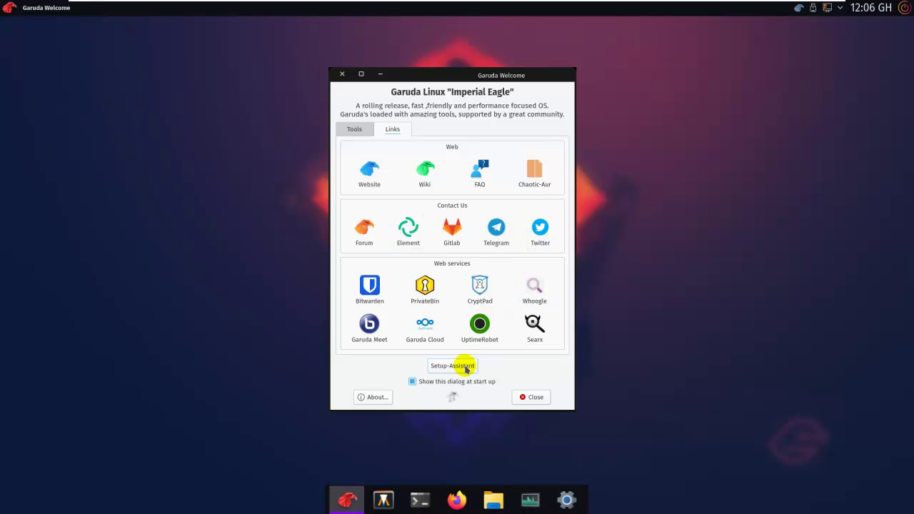
click(531, 397)
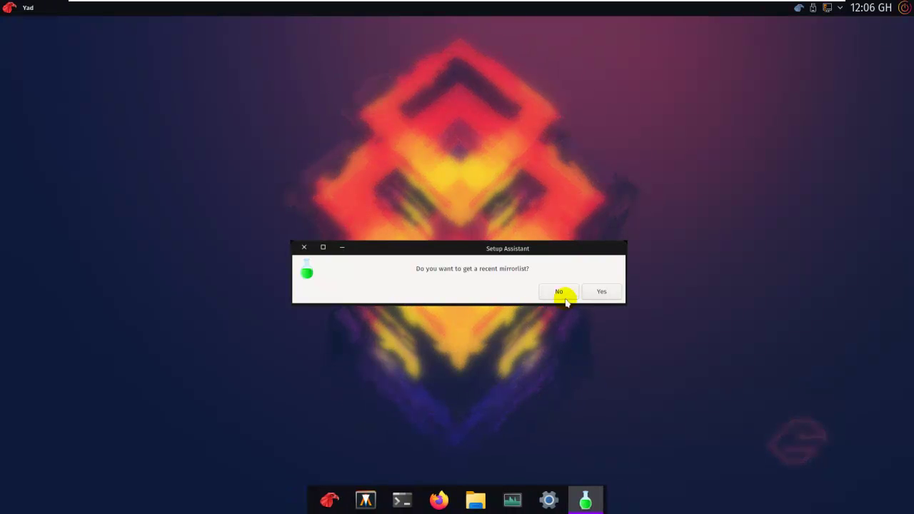
click(601, 293)
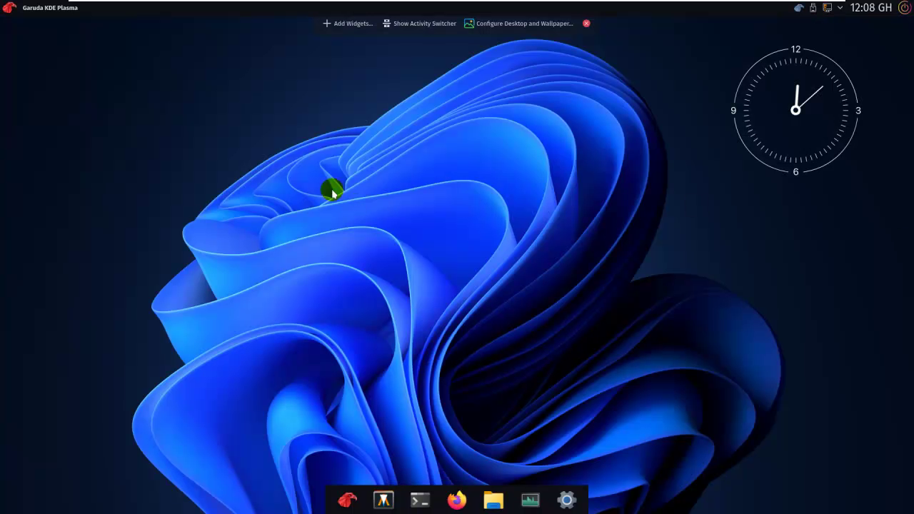
- Add Activity Pager, Application Launcher and Bluetooth widgets to the desktop
right_click(202, 86)
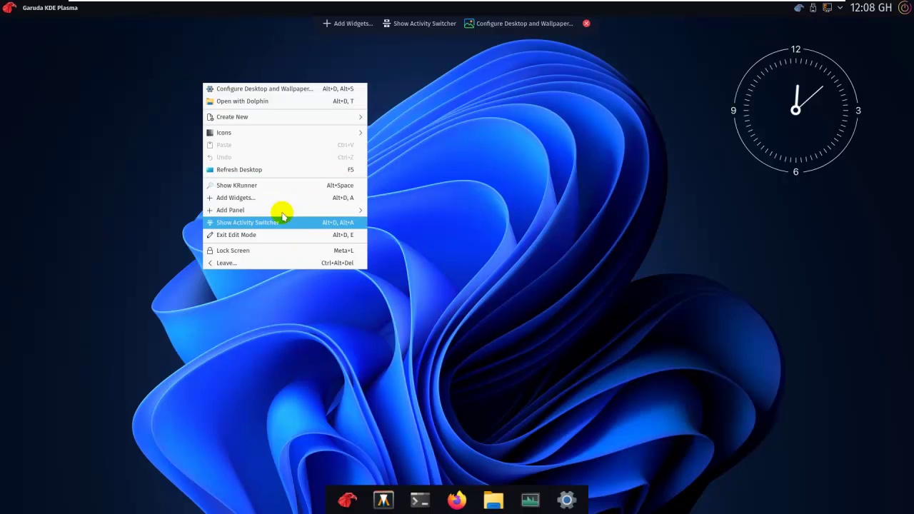
click(239, 200)
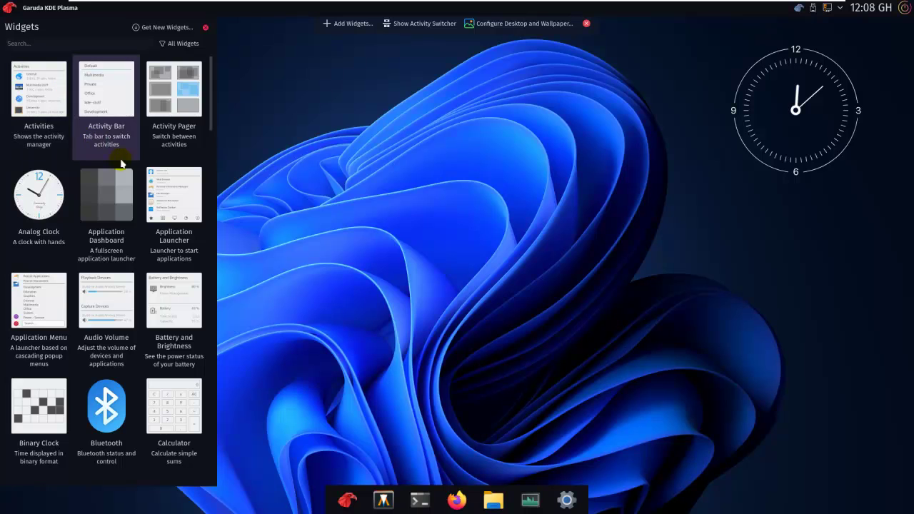
double_click(157, 114)
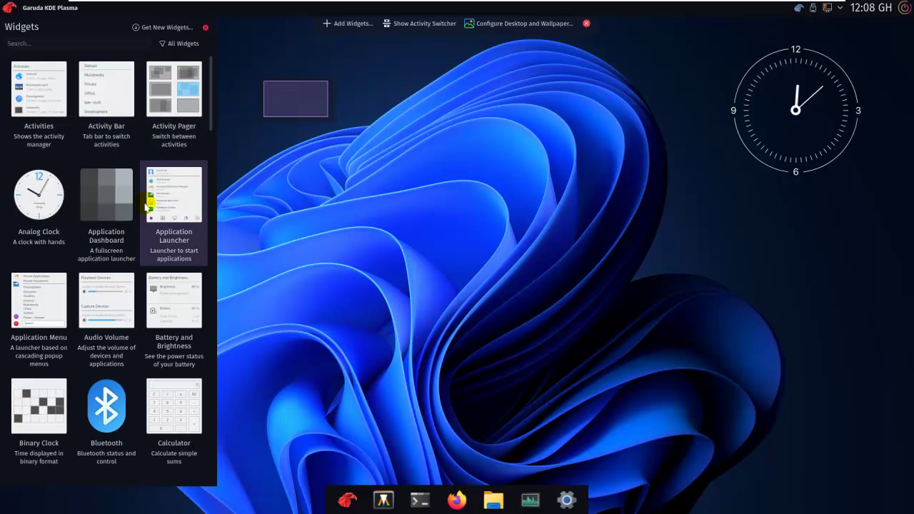
drag(166, 214, 302, 200)
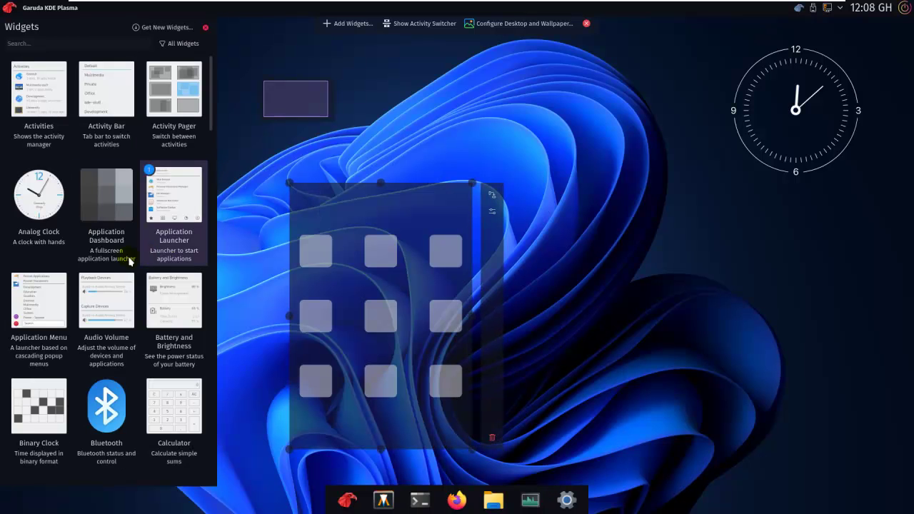
scroll(107, 353, down, 1)
drag(116, 366, 247, 295)
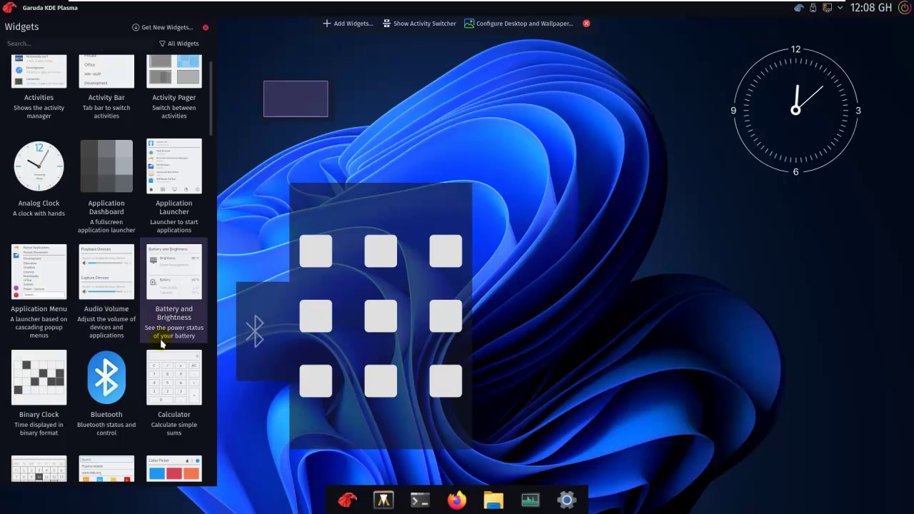
- Drag two more widgets from the widget list onto the desktop
scroll(68, 300, up, 1)
drag(43, 93, 387, 87)
scroll(94, 238, down, 1)
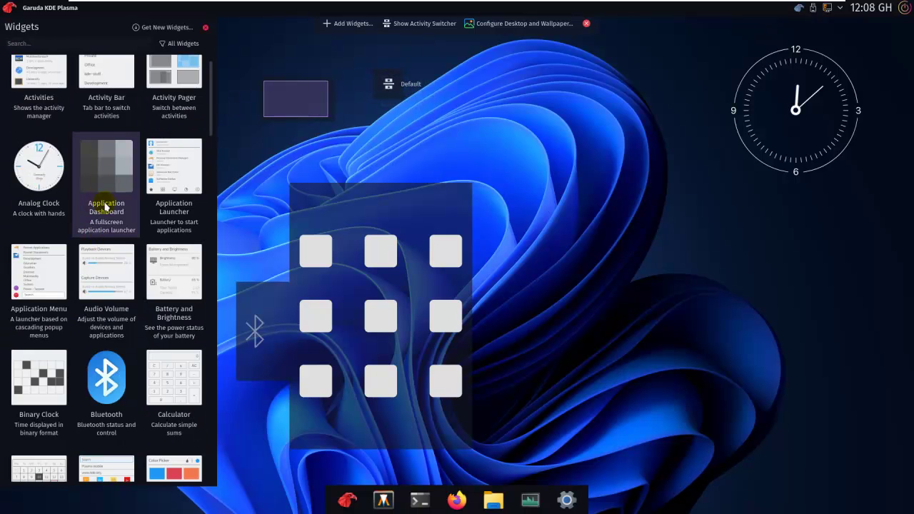
scroll(120, 105, up, 1)
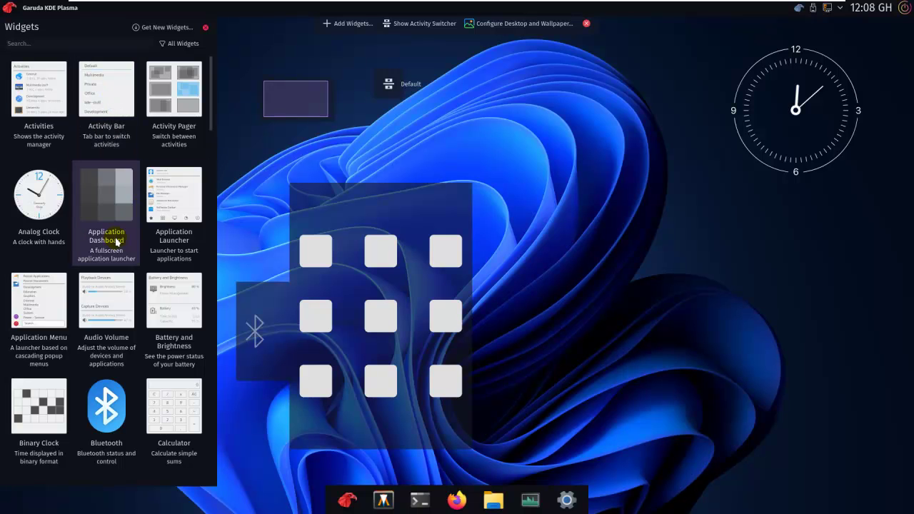
scroll(22, 207, down, 1)
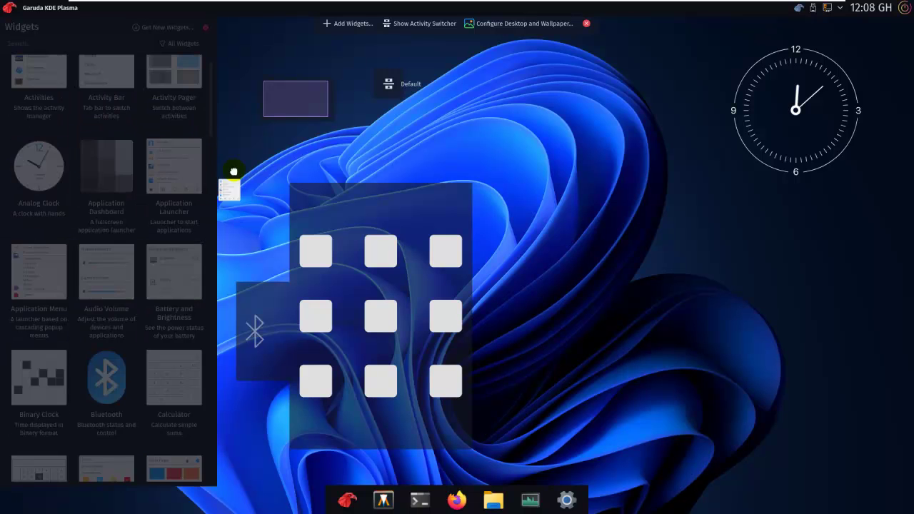
drag(199, 190, 272, 174)
scroll(127, 292, down, 2)
scroll(128, 300, down, 1)
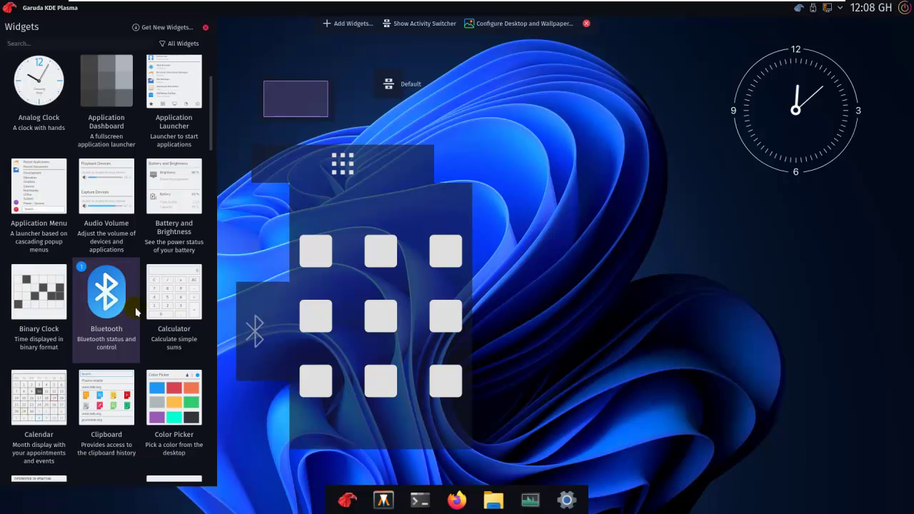
- Add Application Menu and Display Configuration widgets, close the list, and delete the empty widget
drag(39, 186, 246, 218)
scroll(111, 291, down, 9)
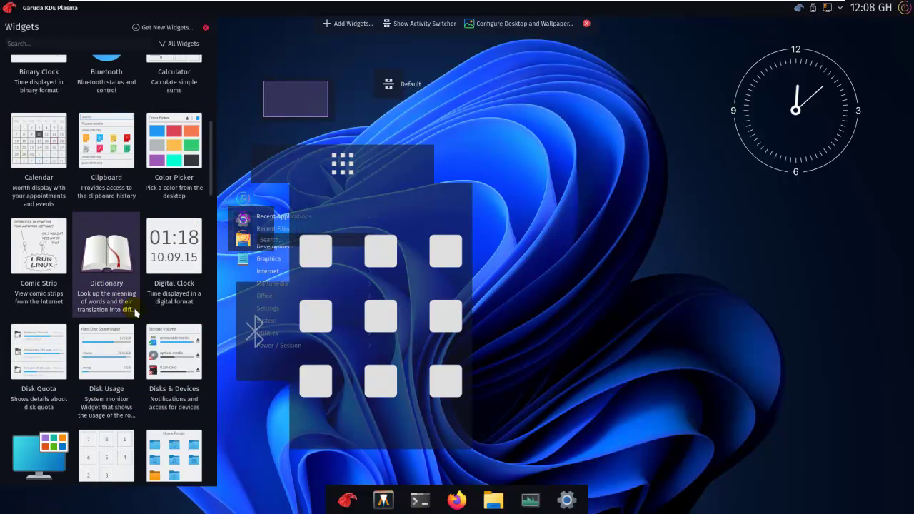
scroll(164, 322, down, 7)
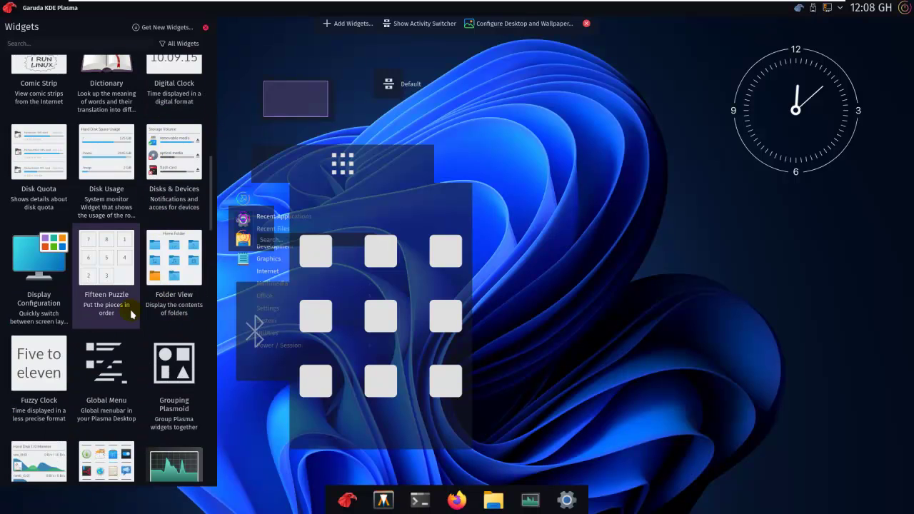
drag(38, 261, 545, 259)
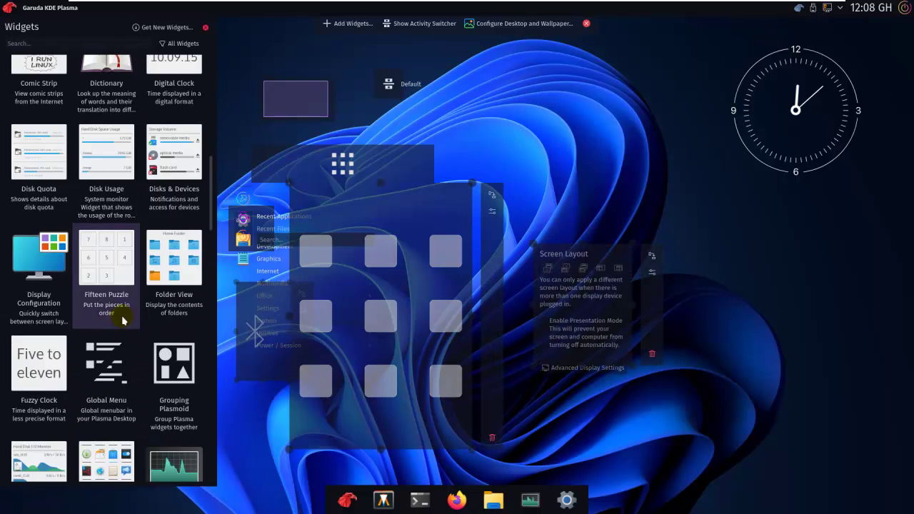
scroll(129, 319, down, 6)
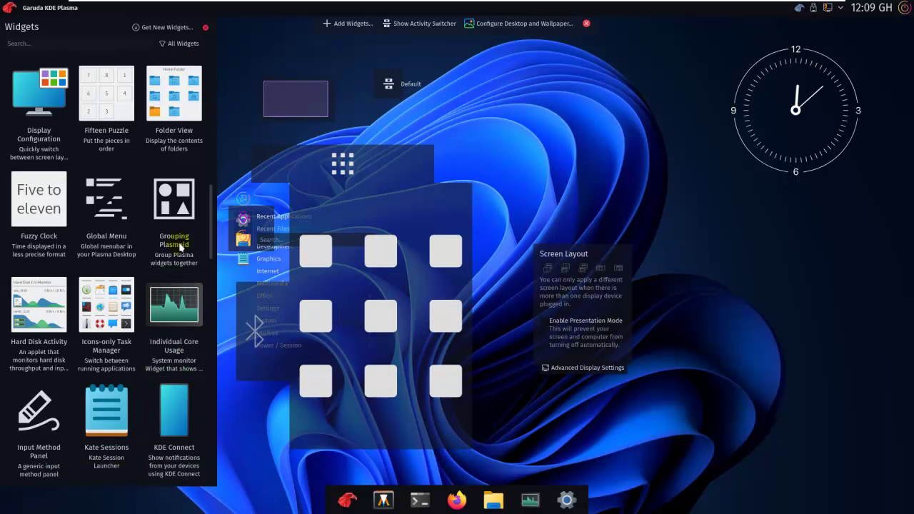
scroll(212, 46, up, 3)
click(205, 27)
drag(249, 116, 141, 119)
click(171, 131)
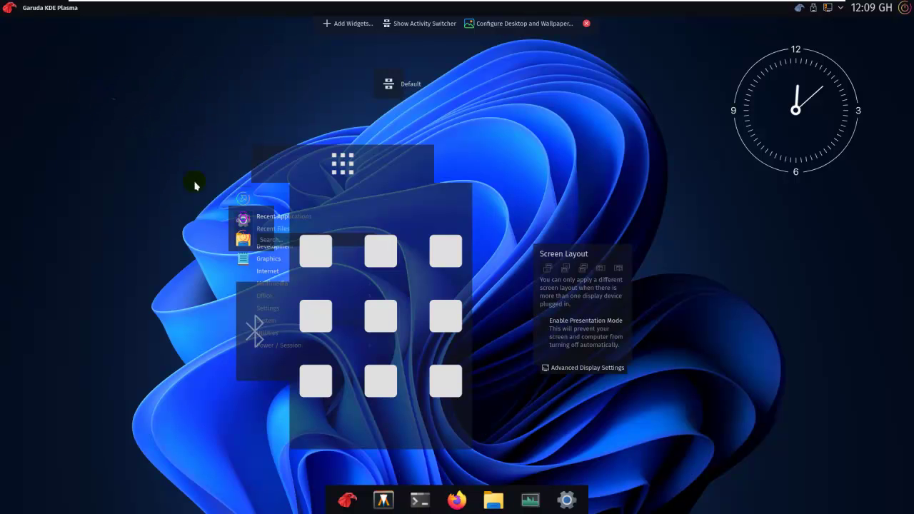
- Remove the Application Menu, both launcher, Bluetooth and Screen Layout widgets
drag(274, 270, 106, 201)
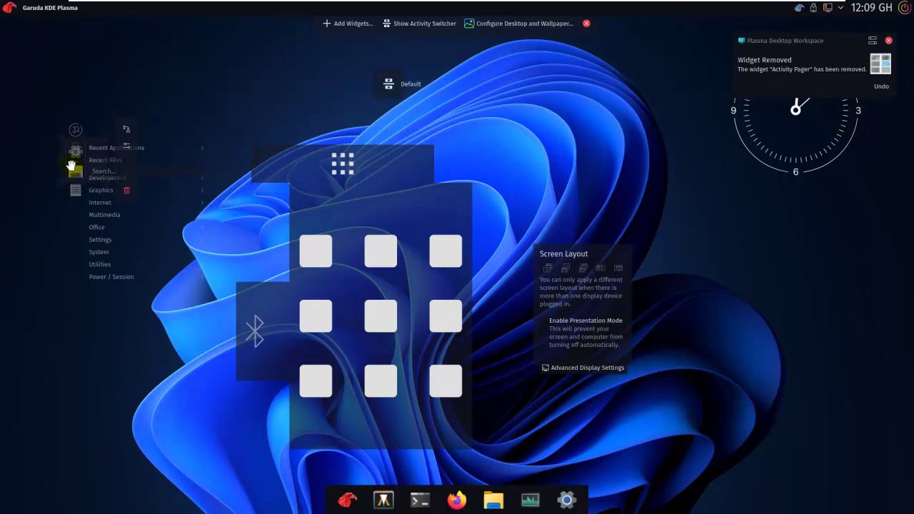
click(126, 191)
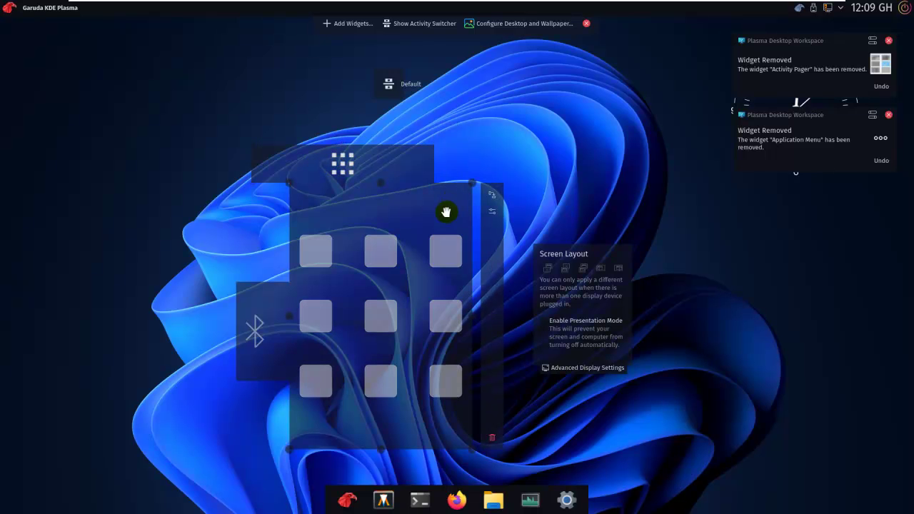
drag(390, 192, 223, 103)
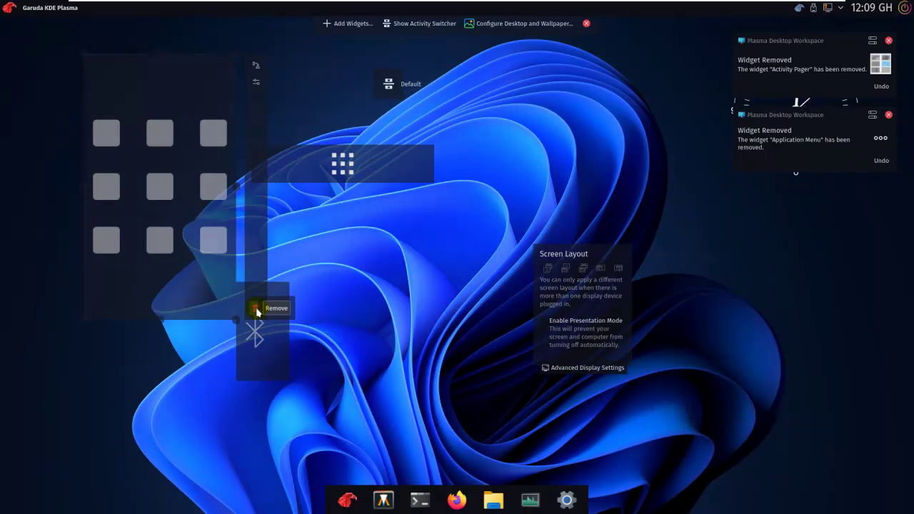
click(256, 309)
click(309, 372)
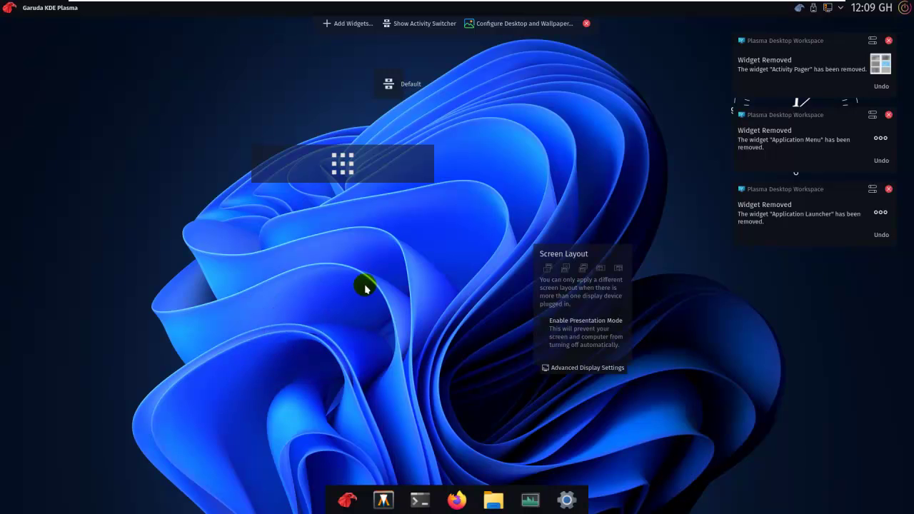
mouse_move(427, 184)
click(454, 196)
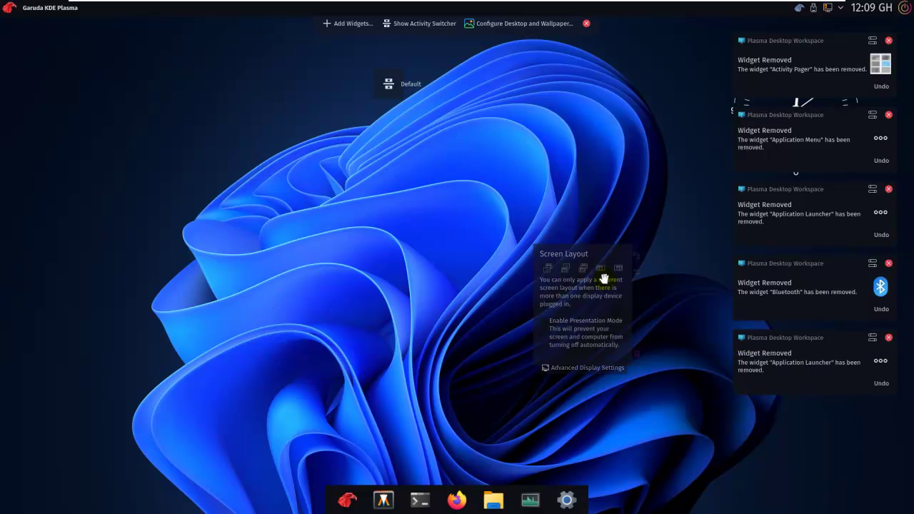
click(653, 354)
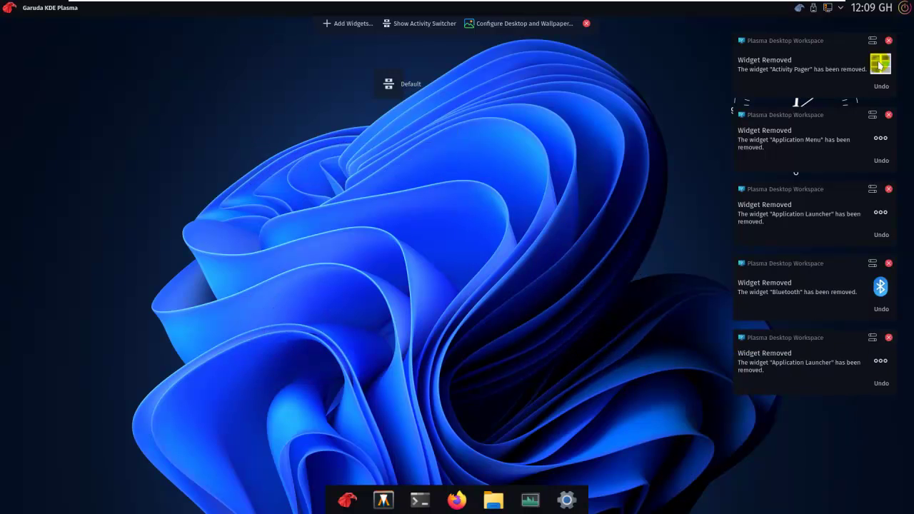
- Dismiss all six widget-removed notifications
click(889, 43)
click(888, 42)
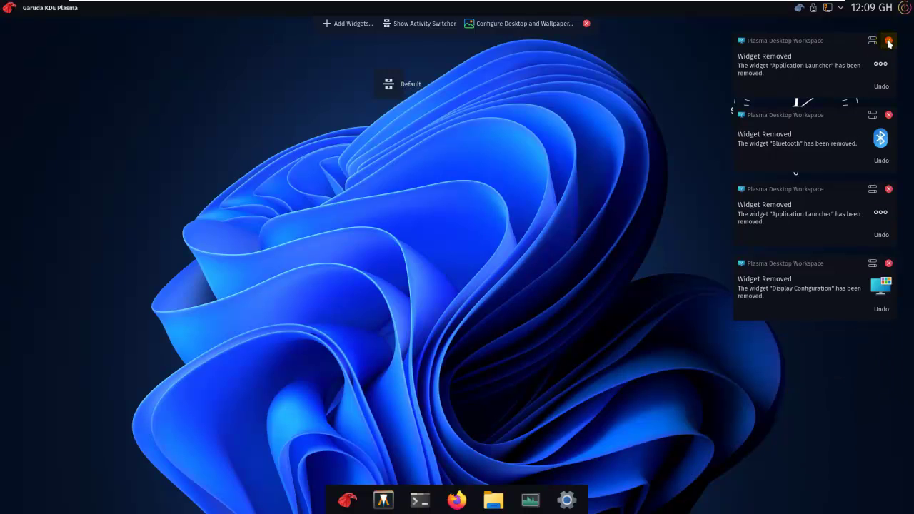
click(888, 43)
click(888, 43)
click(888, 42)
click(888, 43)
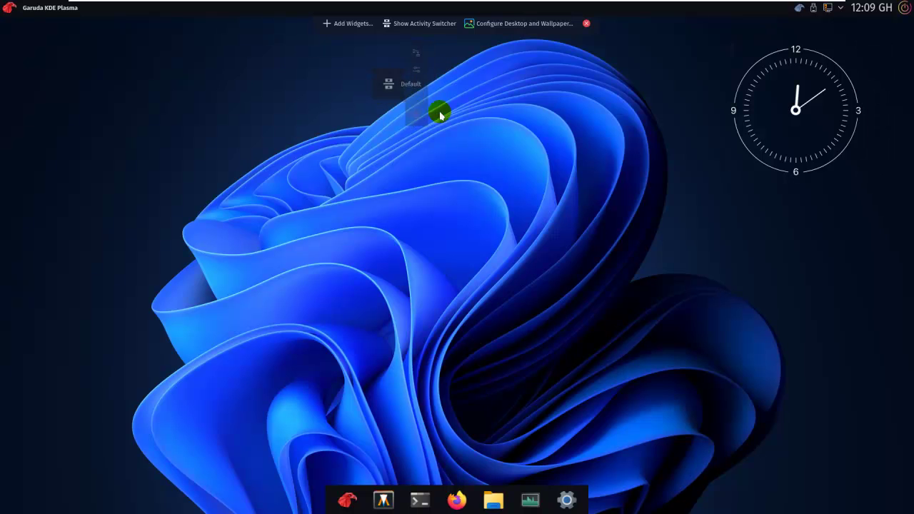
- Remove the Default Activities widget and briefly open the wallpaper settings
click(415, 115)
right_click(282, 113)
click(292, 153)
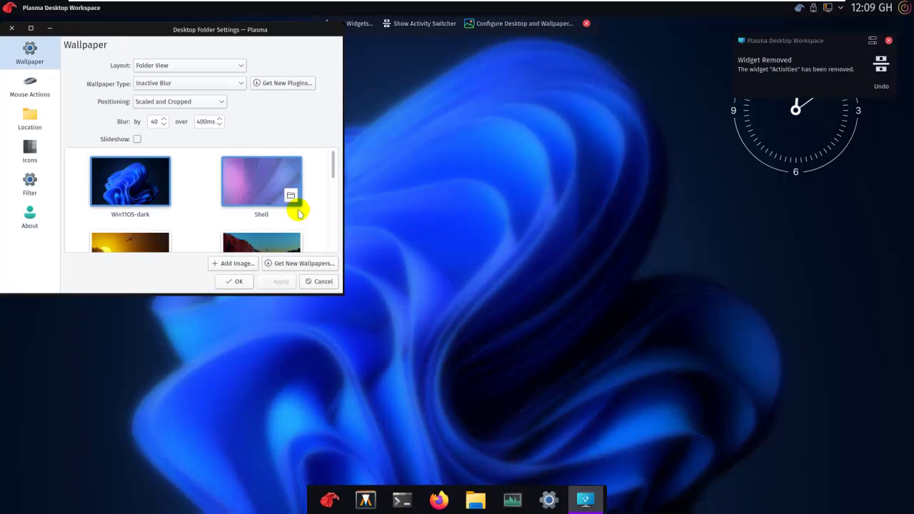
click(12, 29)
- Try the Shell and background sunset wallpapers on the desktop
right_click(230, 120)
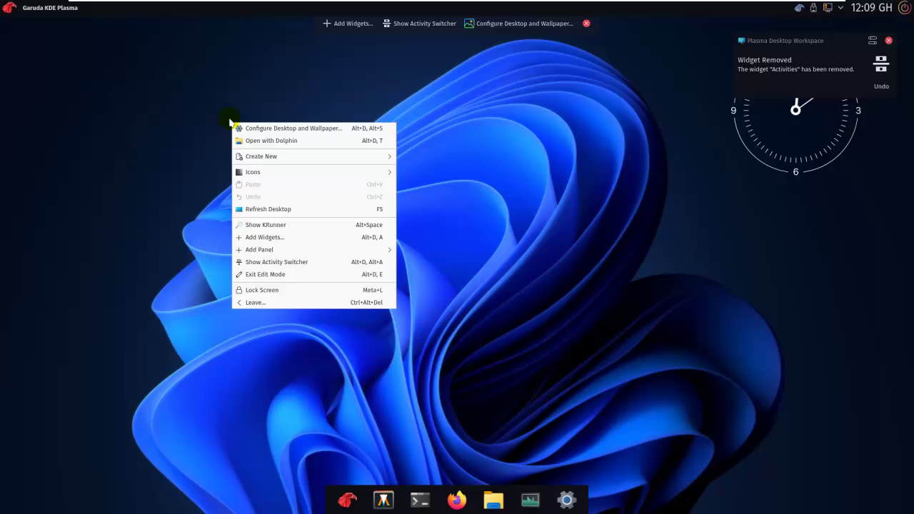
click(315, 134)
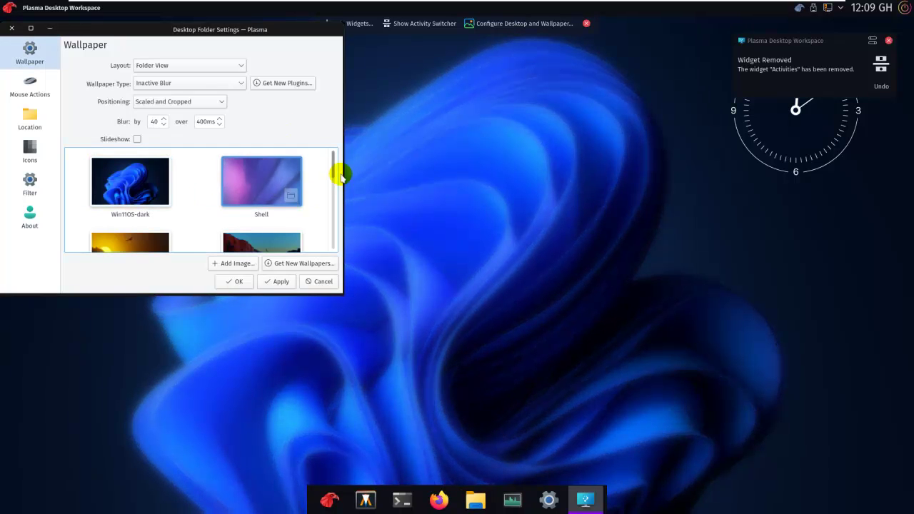
scroll(334, 164, down, 2)
click(278, 281)
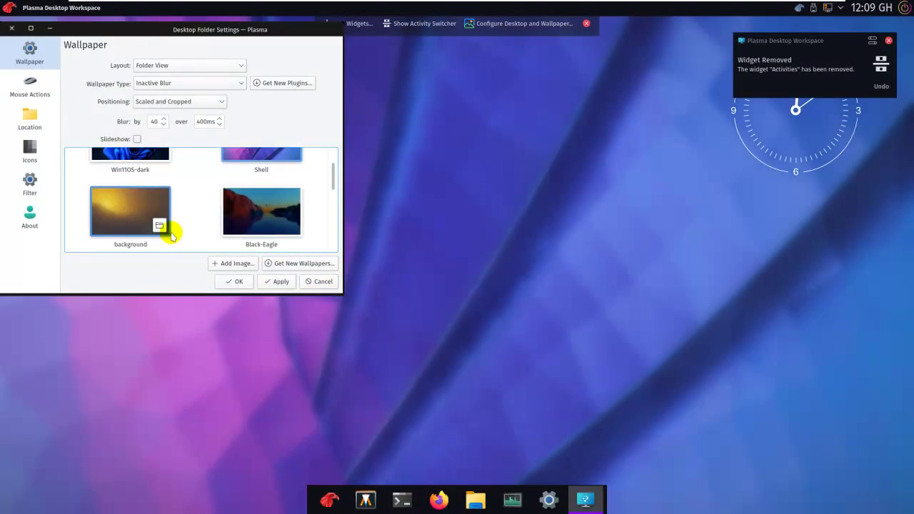
click(170, 233)
click(234, 282)
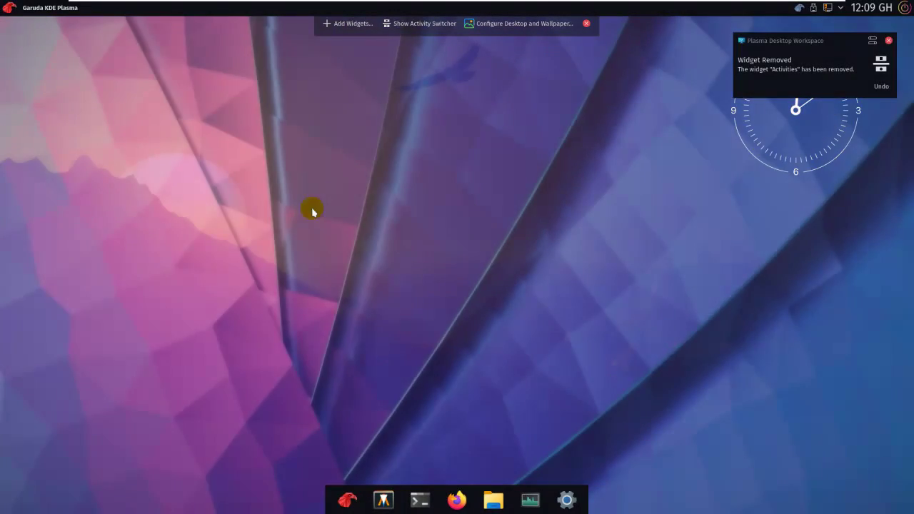
- Reopen wallpaper settings and reapply the Win11OS-dark wallpaper
right_click(340, 136)
click(377, 140)
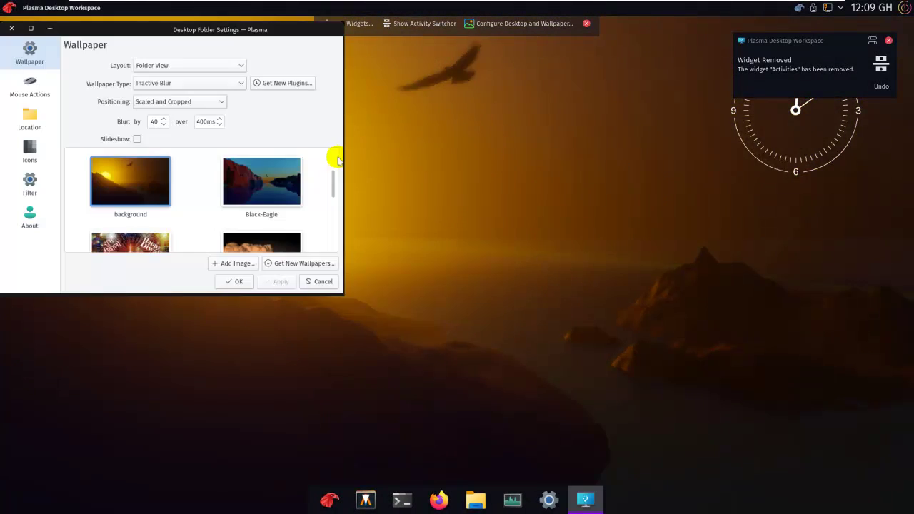
drag(334, 180, 543, 388)
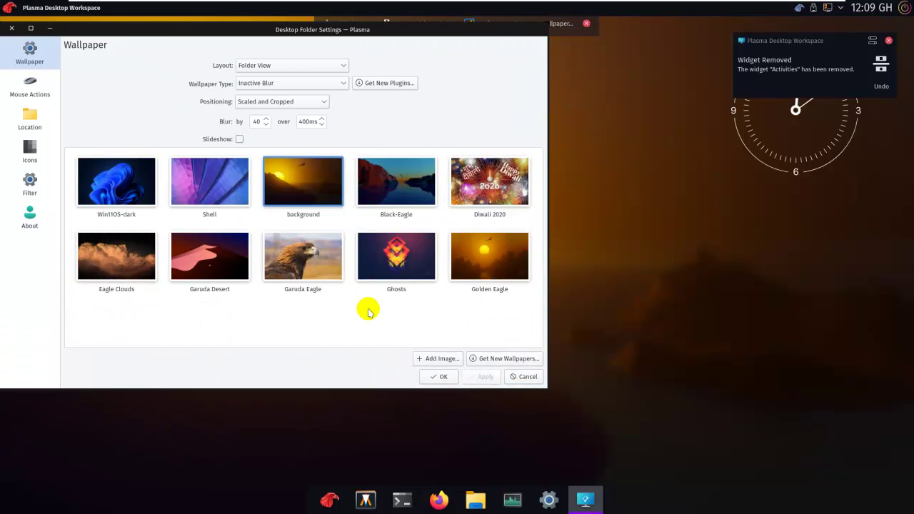
click(498, 361)
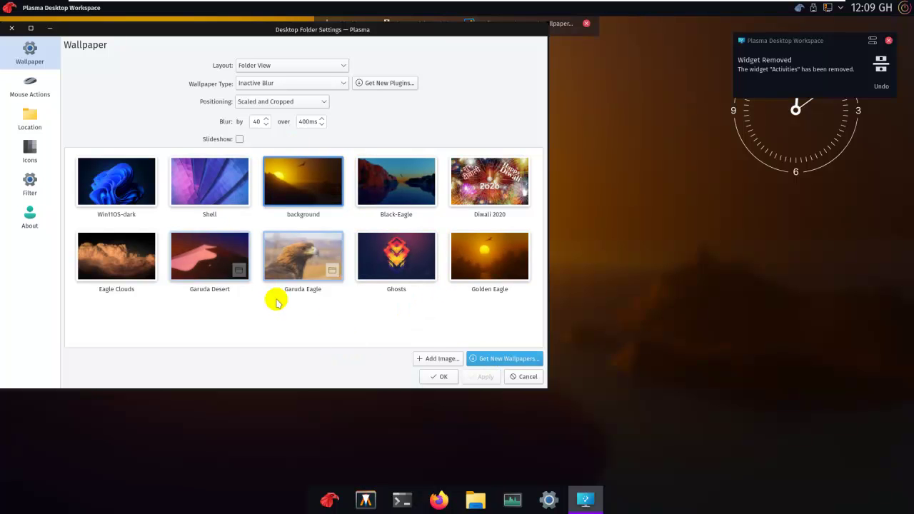
click(123, 183)
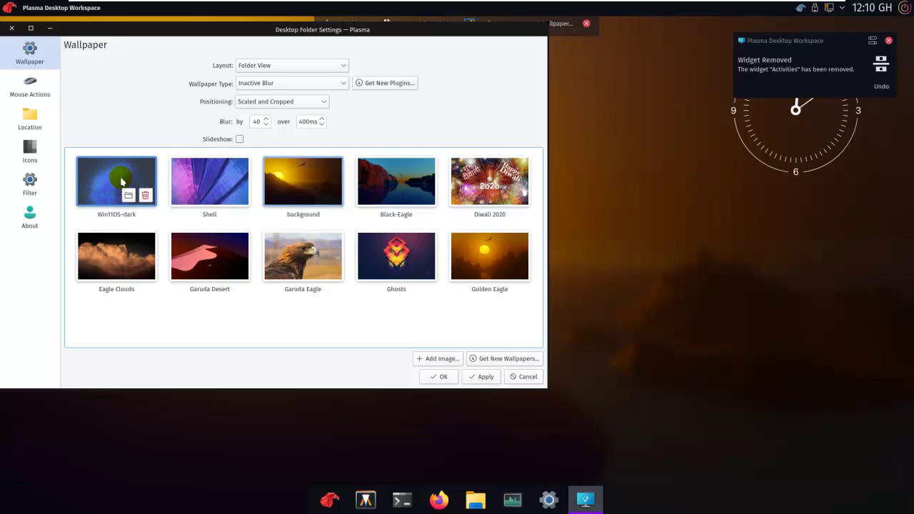
click(486, 377)
click(488, 361)
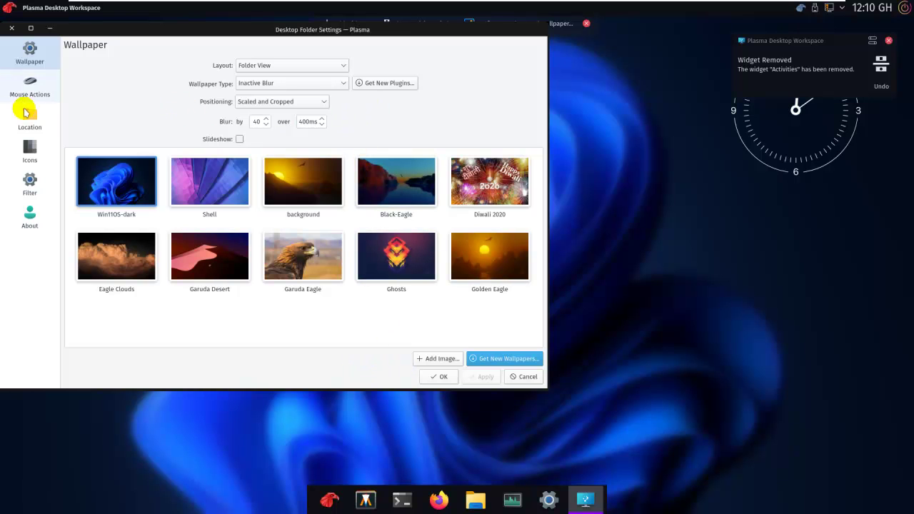
- Shrink the desktop icon size toward Small and apply it
click(30, 230)
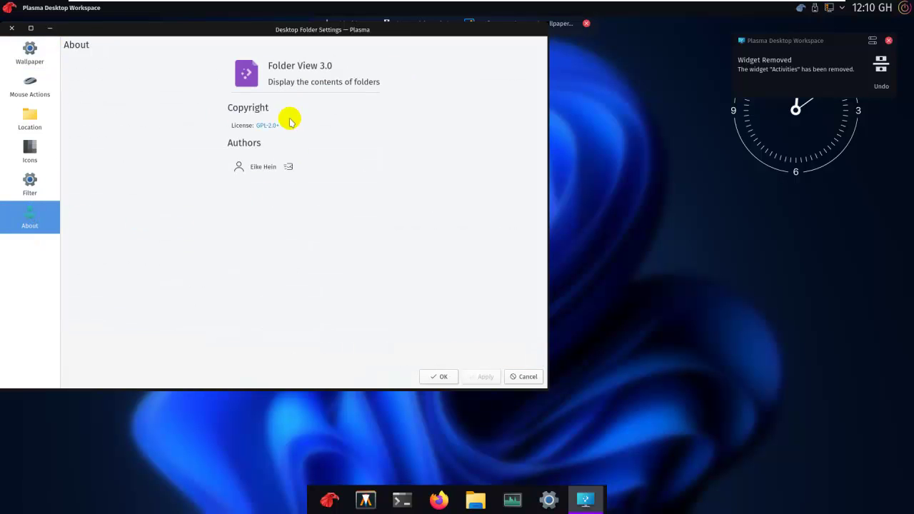
click(30, 181)
click(45, 151)
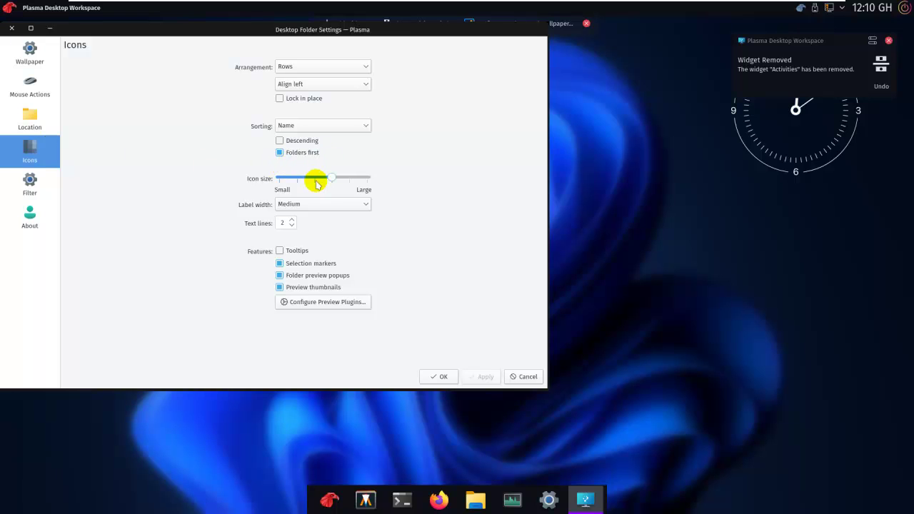
drag(317, 184, 311, 179)
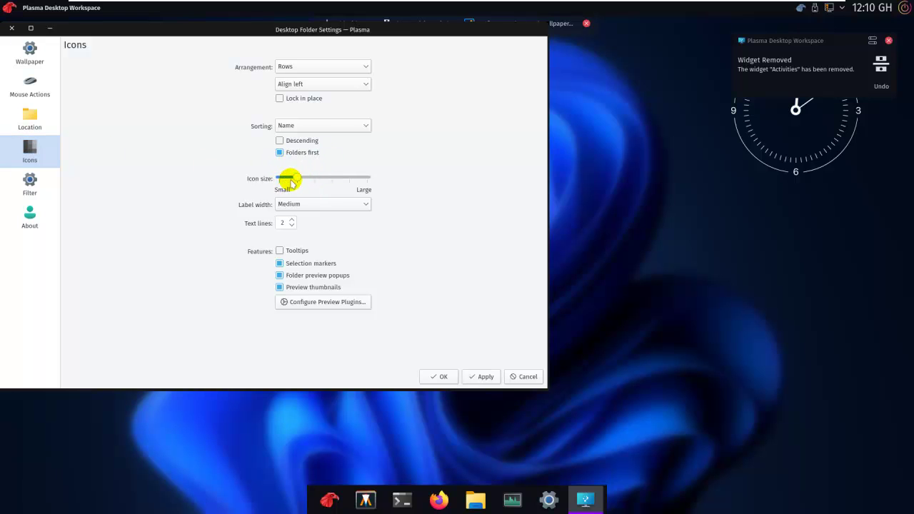
click(488, 376)
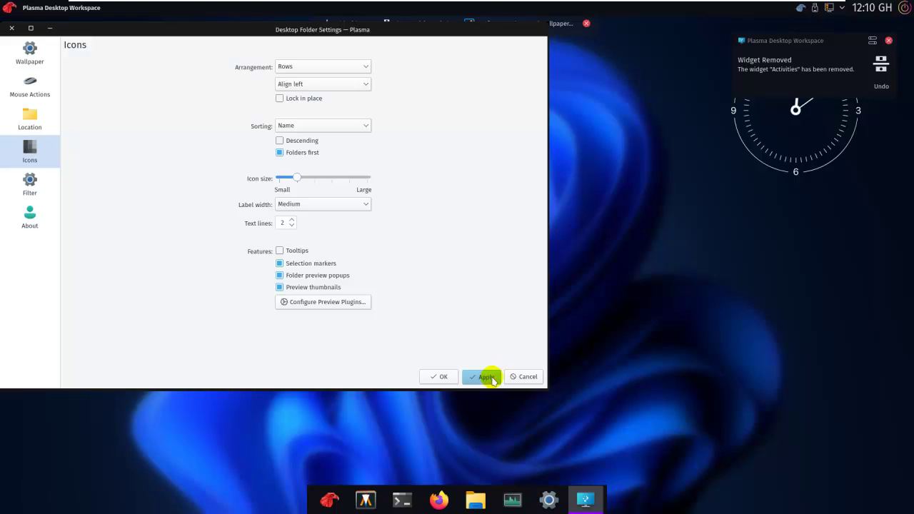
- Keep Rows arrangement and left alignment, and apply Wide label width
click(327, 67)
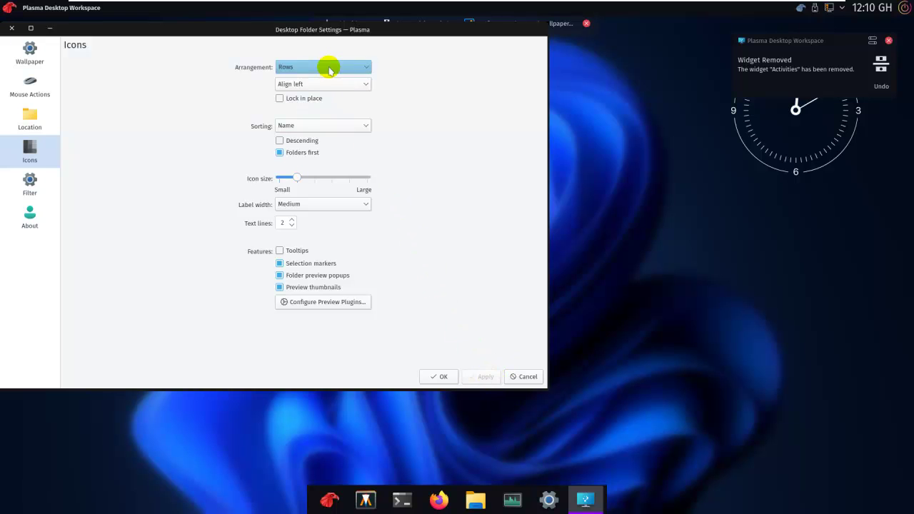
click(407, 70)
click(324, 85)
click(401, 85)
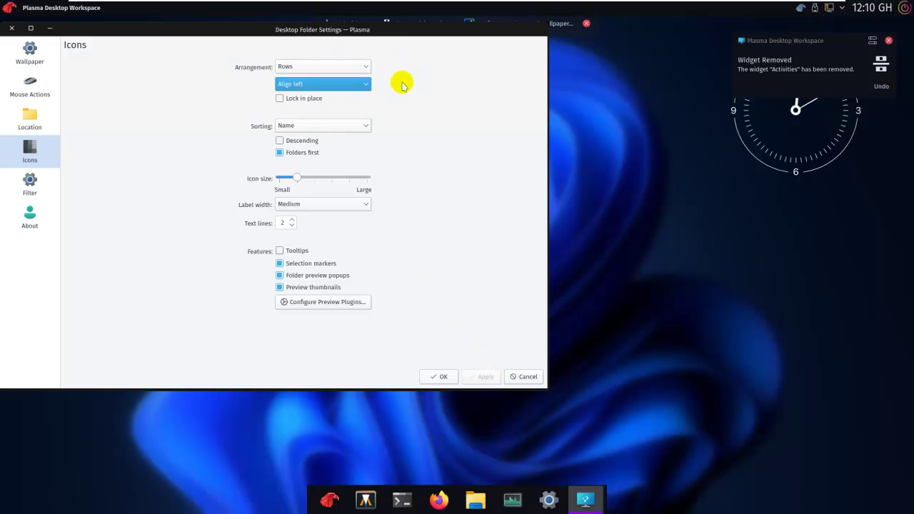
click(363, 206)
click(346, 243)
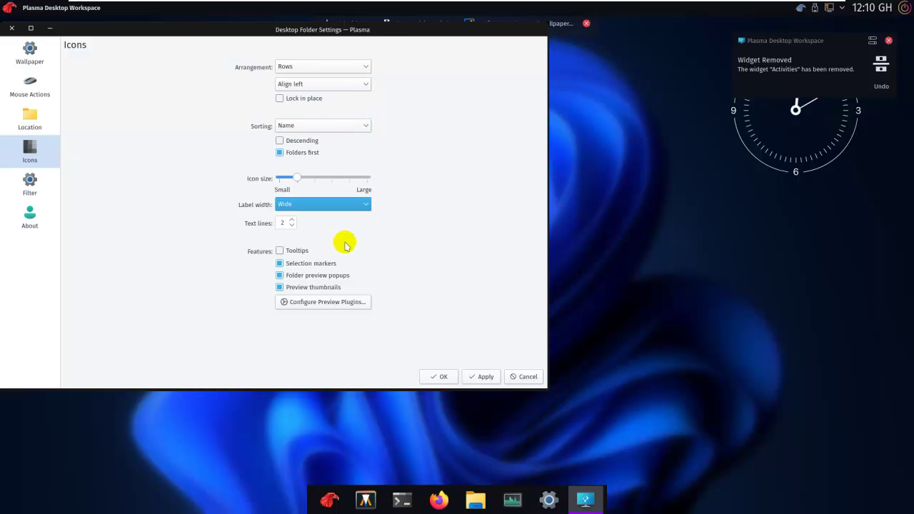
click(483, 378)
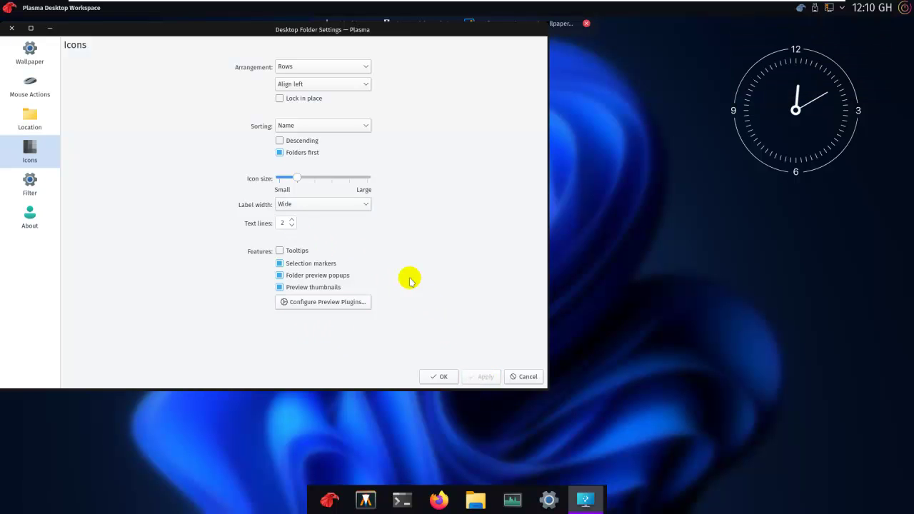
- Check the wallpaper page for downloadable wallpapers, then close Desktop Folder Settings
click(30, 53)
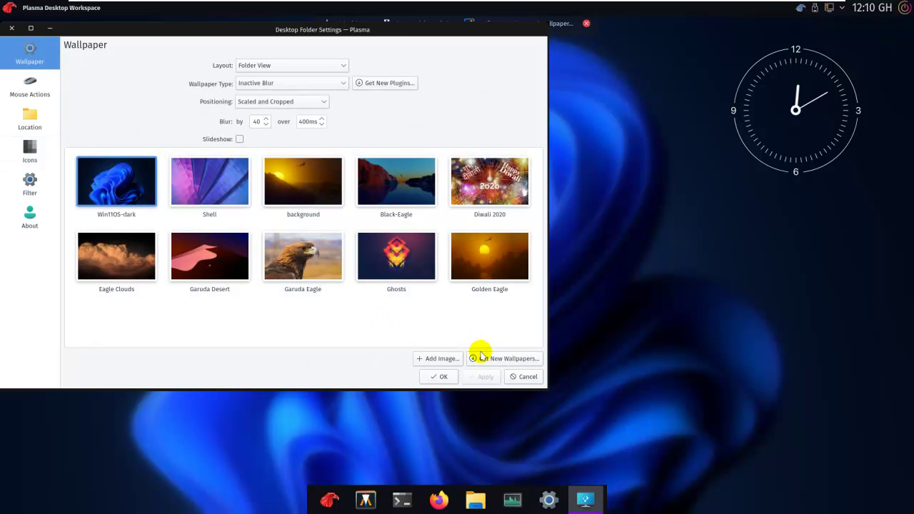
click(490, 359)
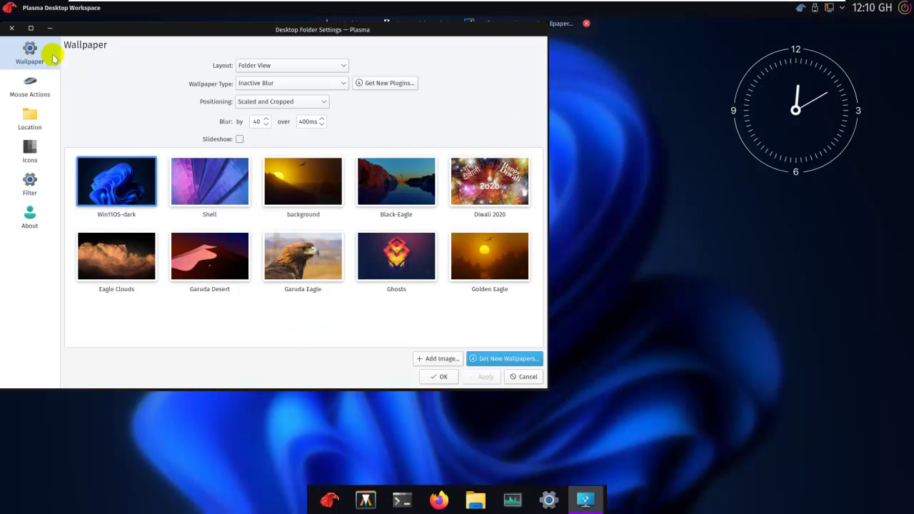
click(11, 28)
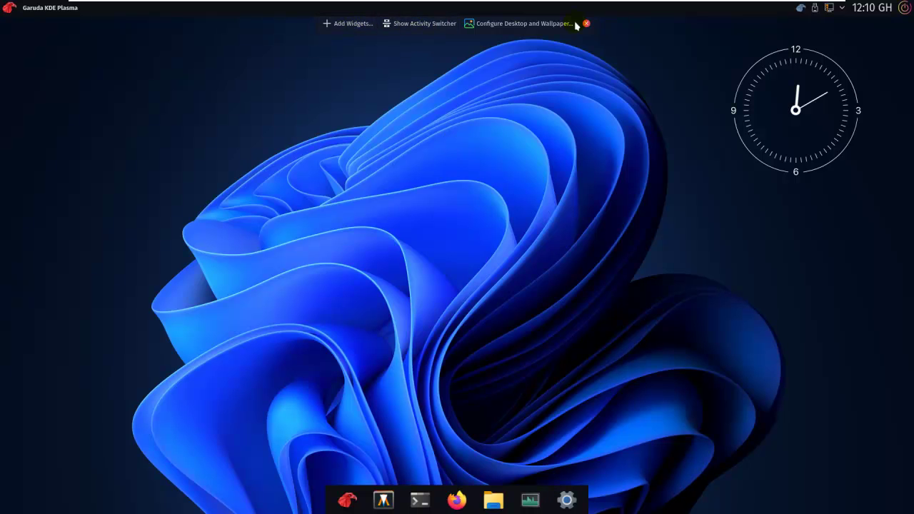
- Open the widget catalogue and drag a Web browser widget onto the desktop
click(348, 23)
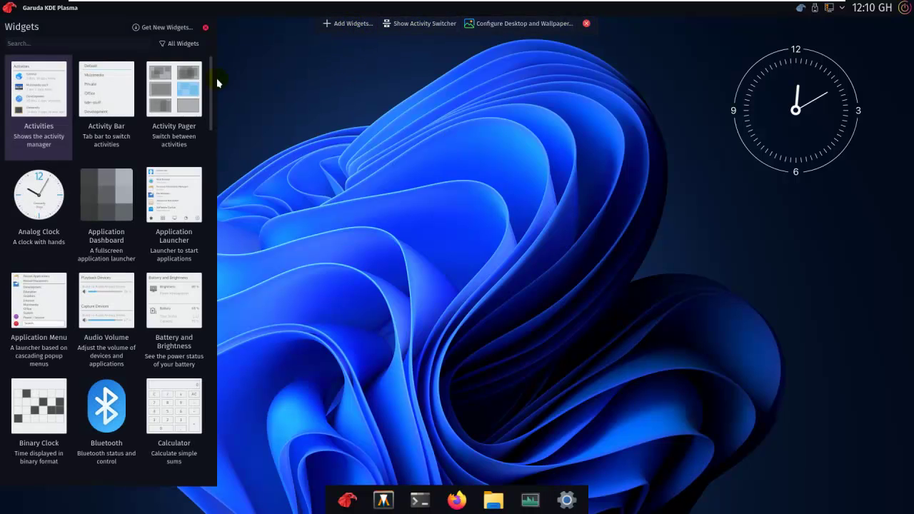
scroll(208, 78, up, 2)
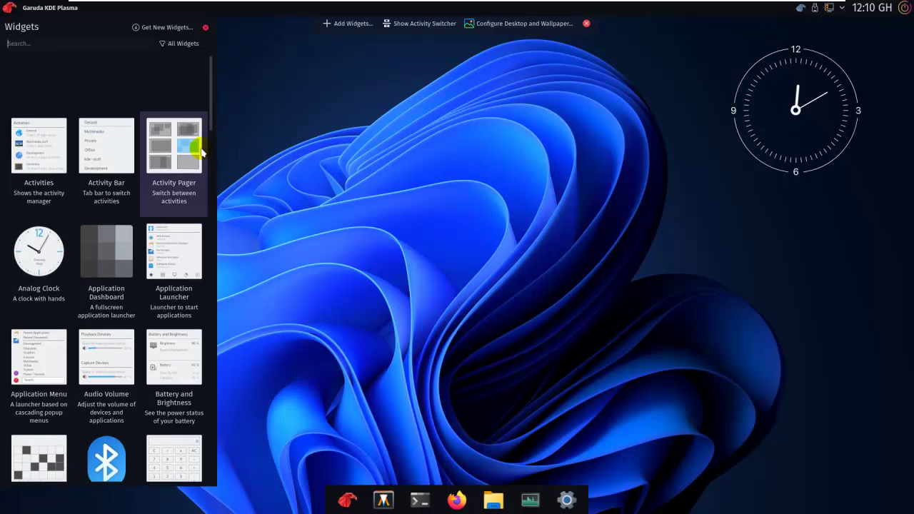
drag(212, 109, 207, 470)
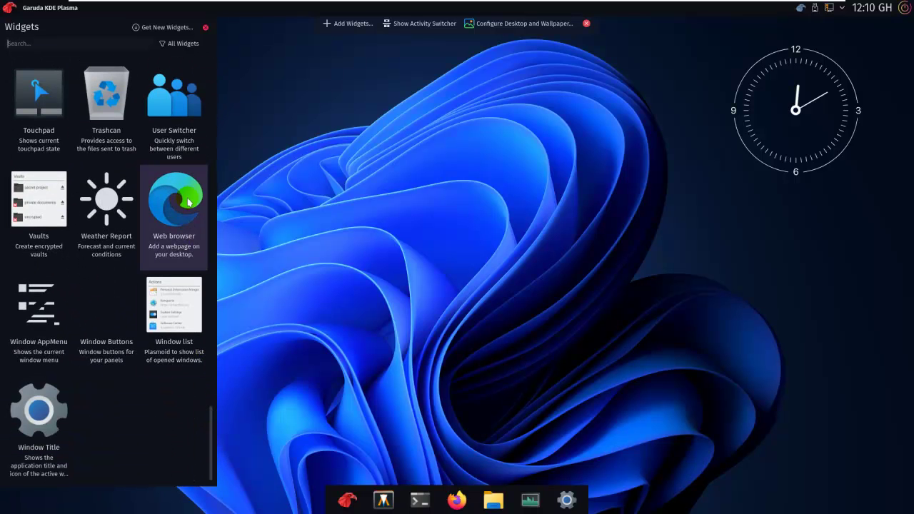
drag(188, 203, 378, 222)
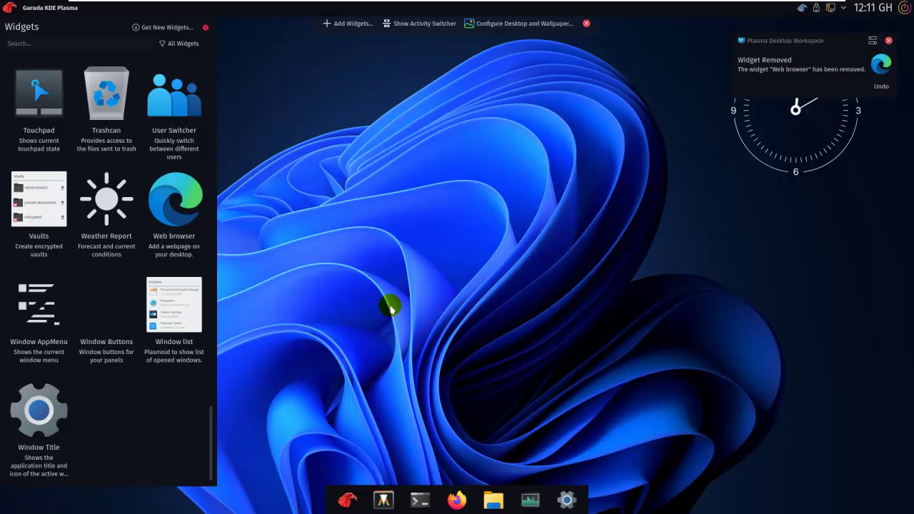
- Scroll back up through the Widgets list to Application Dashboard
scroll(43, 385, up, 5)
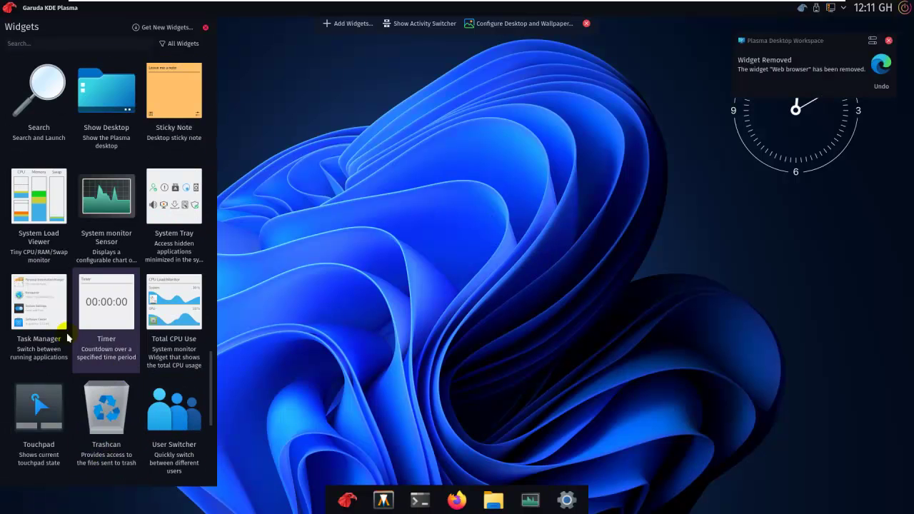
scroll(78, 356, up, 8)
scroll(112, 372, up, 3)
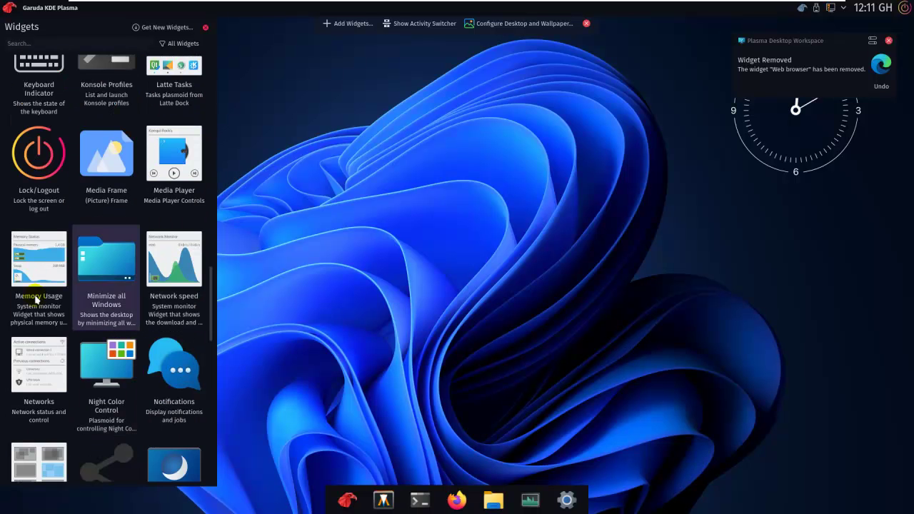
scroll(37, 320, up, 3)
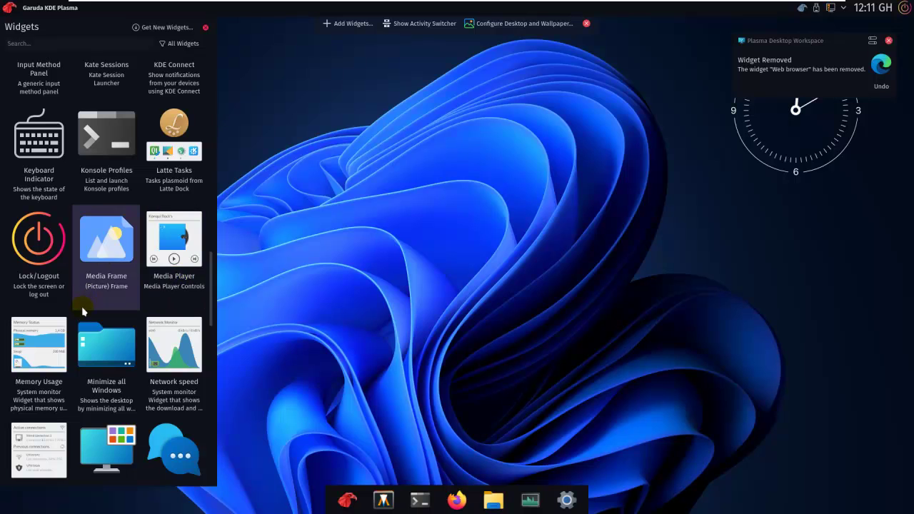
scroll(190, 286, up, 3)
click(178, 325)
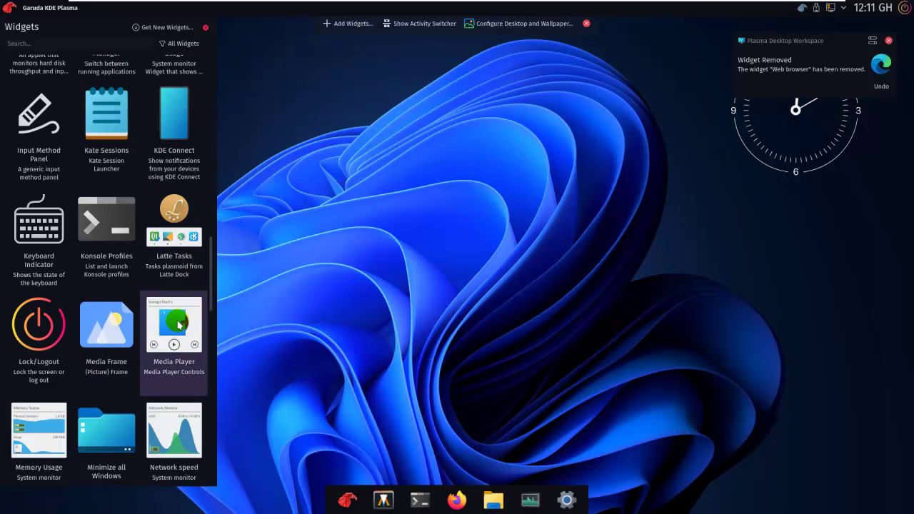
scroll(171, 310, up, 5)
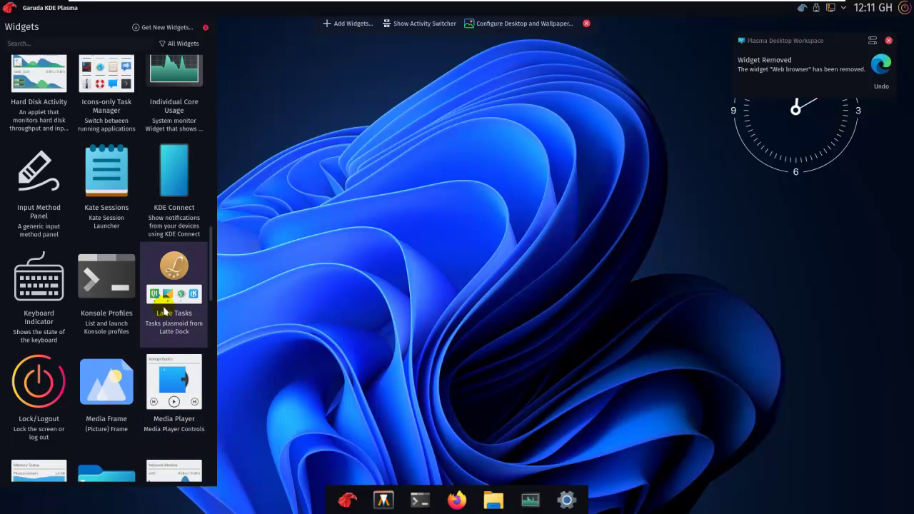
scroll(104, 309, up, 2)
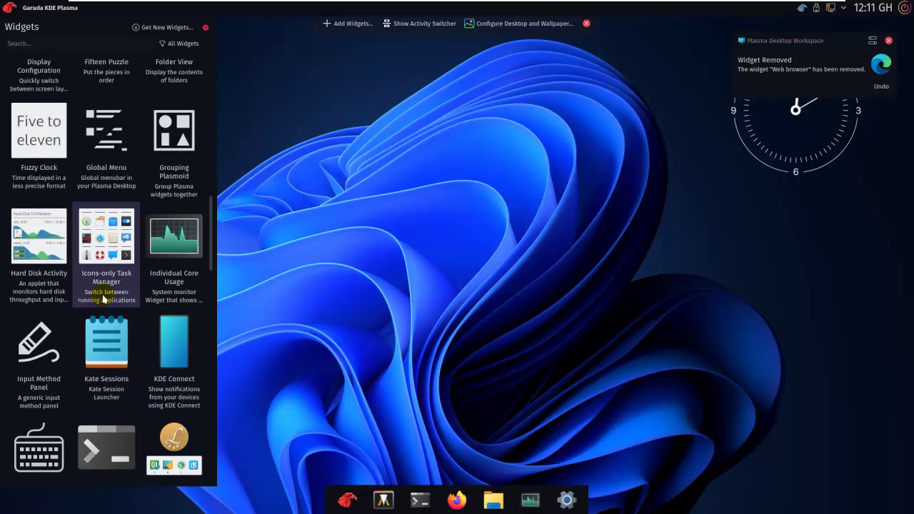
mouse_move(772, 152)
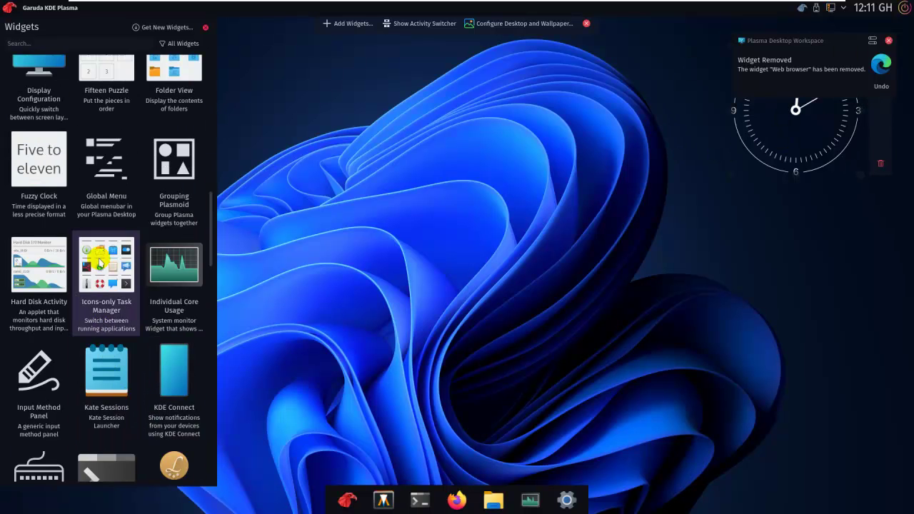
scroll(21, 257, up, 4)
scroll(184, 305, up, 1)
scroll(163, 280, up, 5)
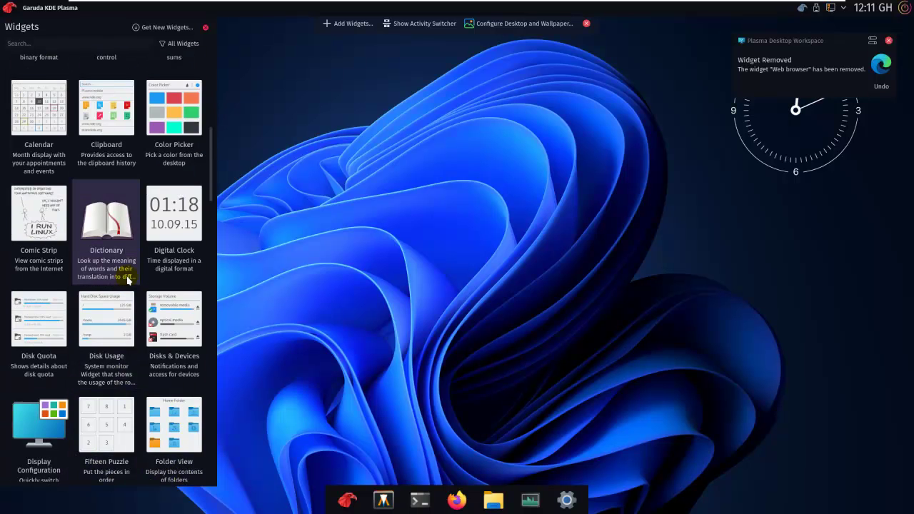
scroll(127, 280, up, 4)
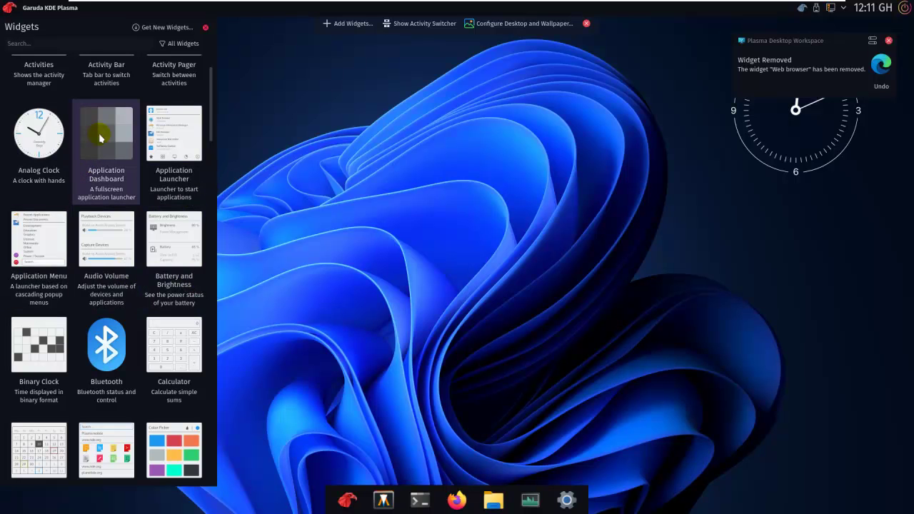
- Place the Application Dashboard icon on the desktop and close the widget catalogue
drag(99, 138, 289, 143)
drag(197, 141, 300, 232)
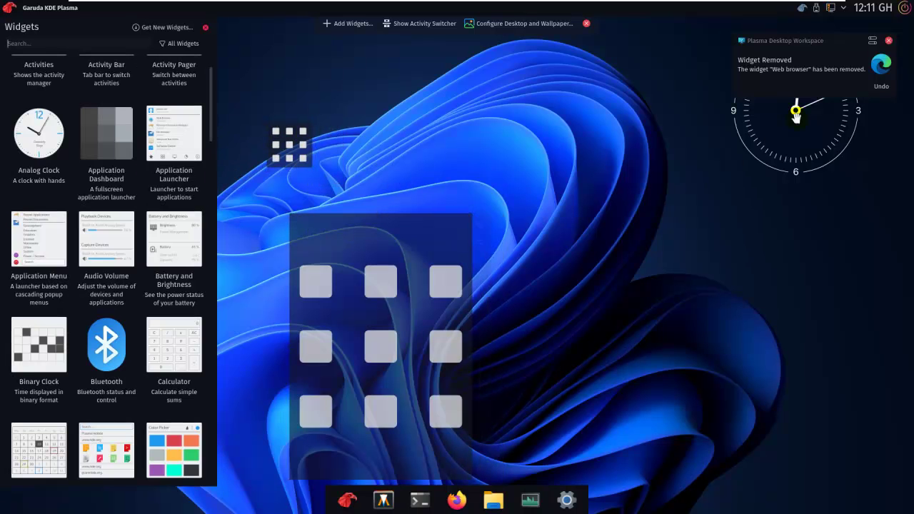
scroll(173, 100, up, 2)
click(206, 27)
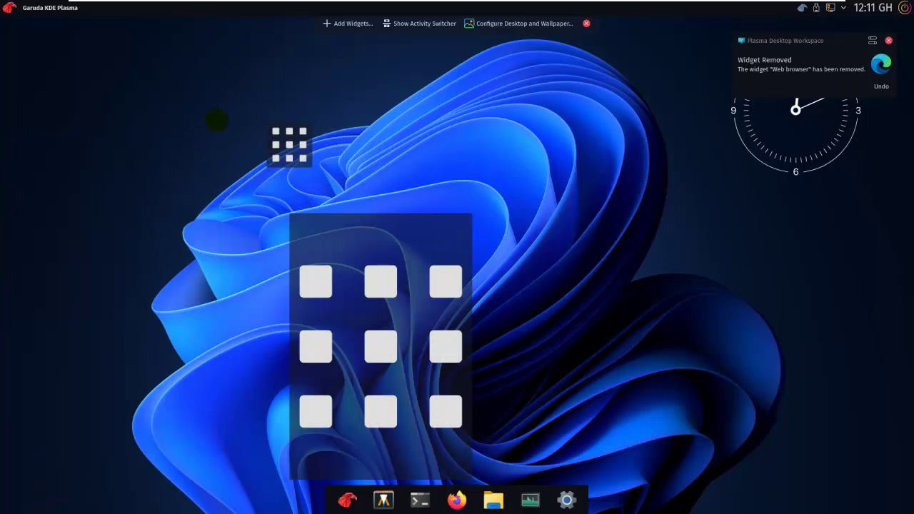
- Remove the accidentally added large Application Launcher widget from the desktop
click(291, 129)
mouse_move(376, 286)
drag(400, 317, 499, 279)
click(590, 431)
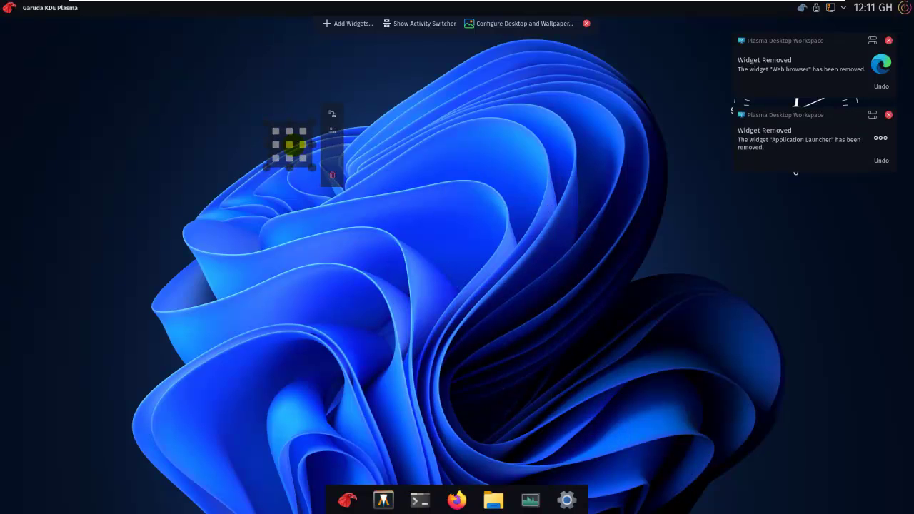
- Open the Menu Editor from the dashboard icon and browse Education, Graphics and Internet
right_click(292, 145)
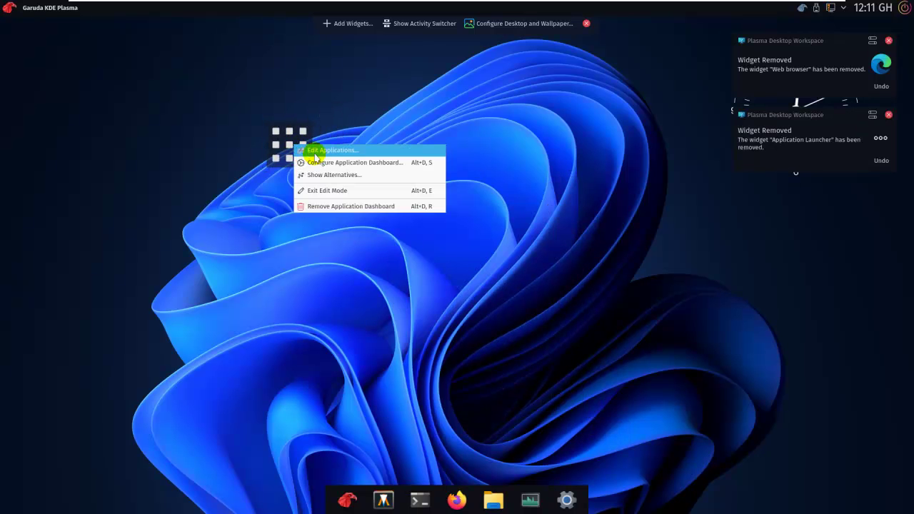
click(312, 152)
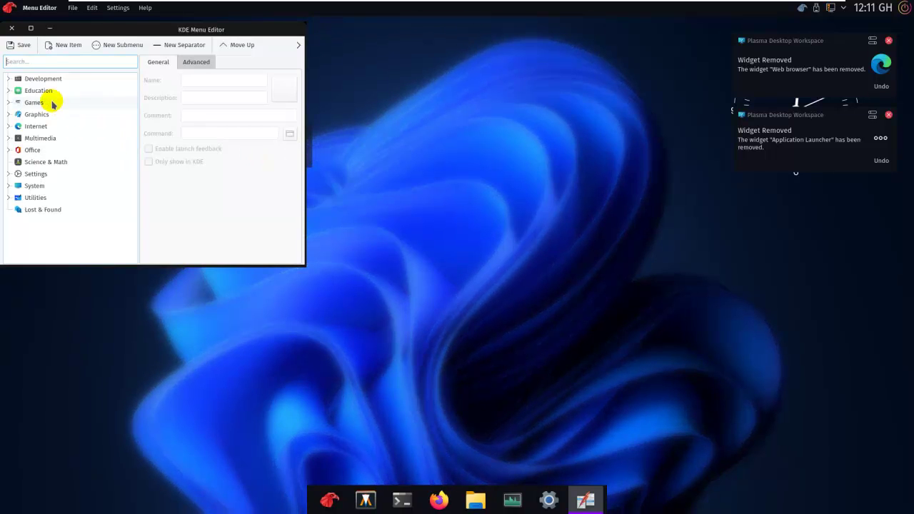
click(44, 91)
click(56, 118)
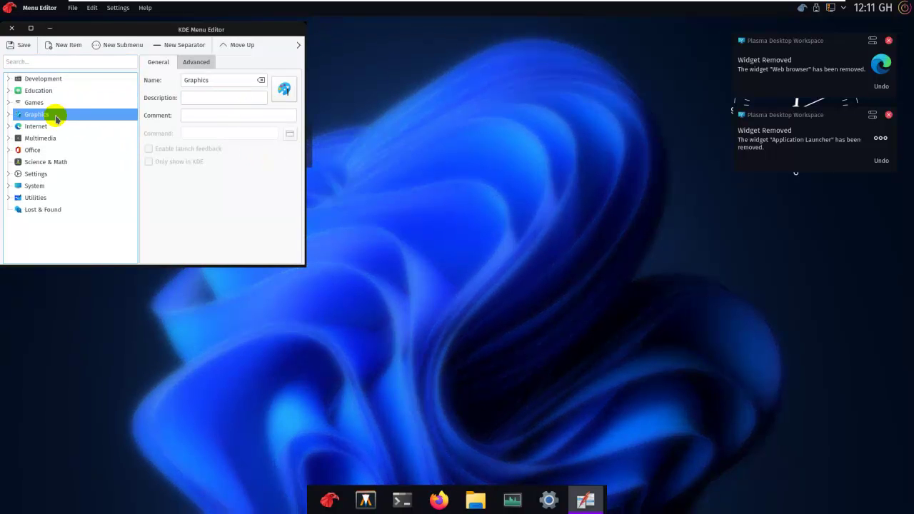
click(80, 129)
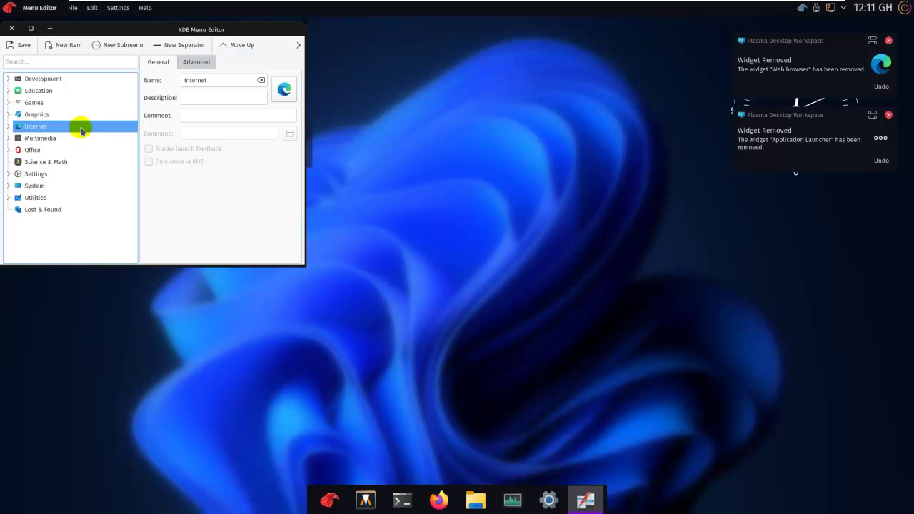
drag(138, 30, 517, 151)
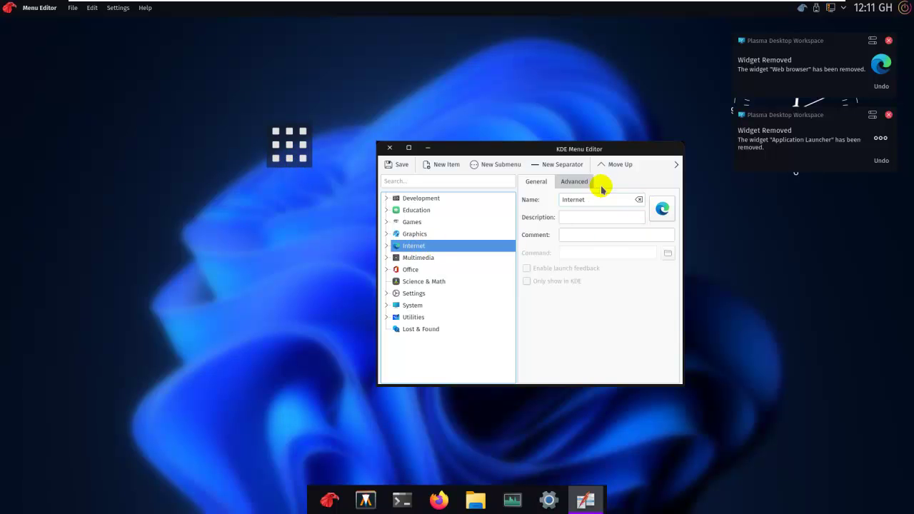
- Save the menu, view Multimedia > PulseAudio Equalizer, save again and close the editor
click(397, 165)
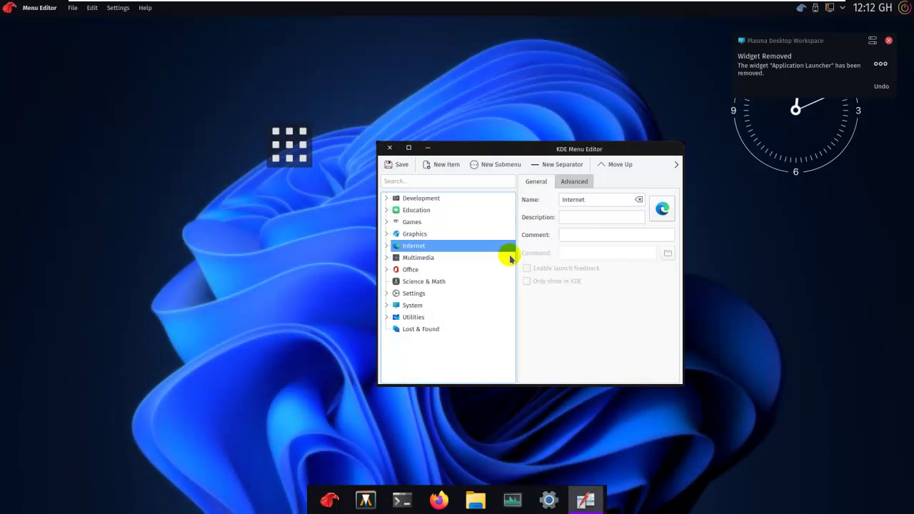
click(418, 258)
click(421, 269)
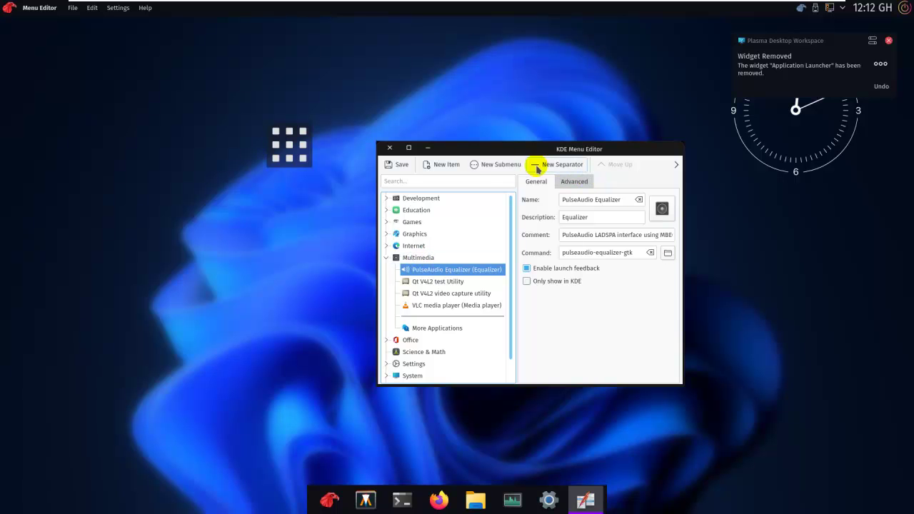
click(399, 169)
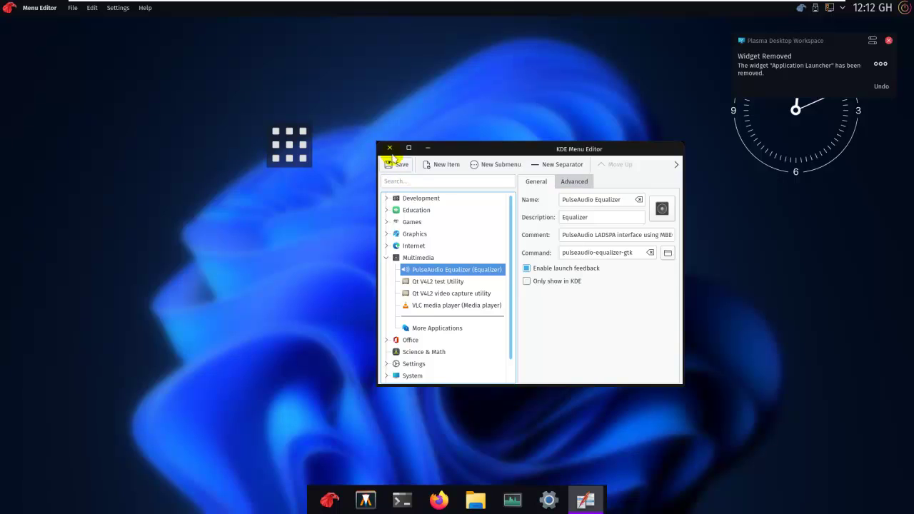
click(389, 149)
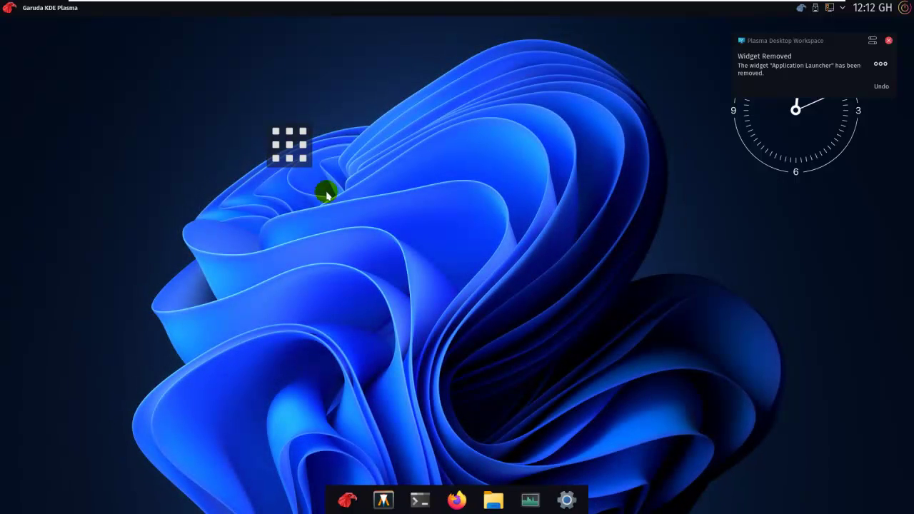
click(290, 146)
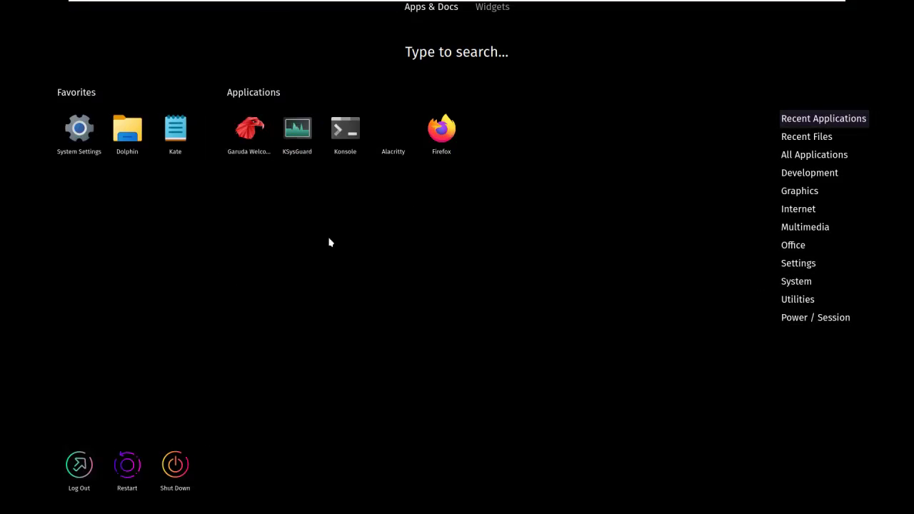
mouse_move(804, 143)
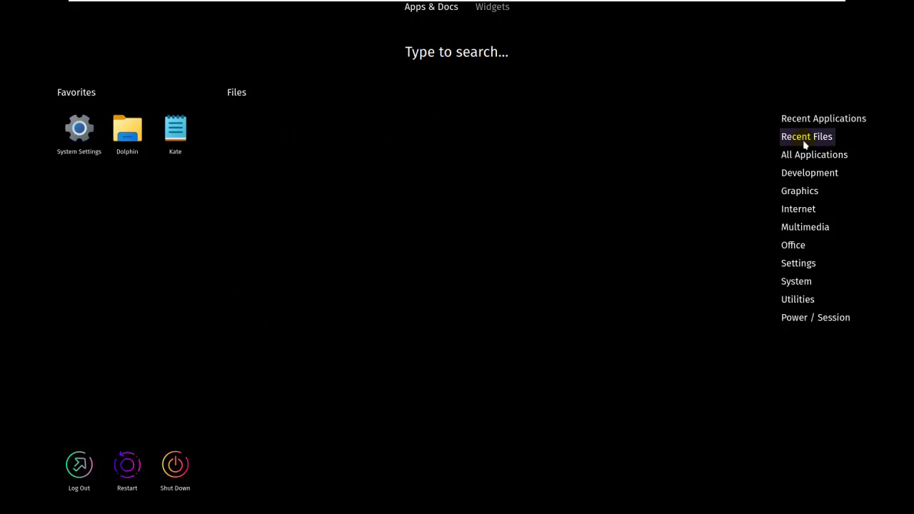
mouse_move(786, 172)
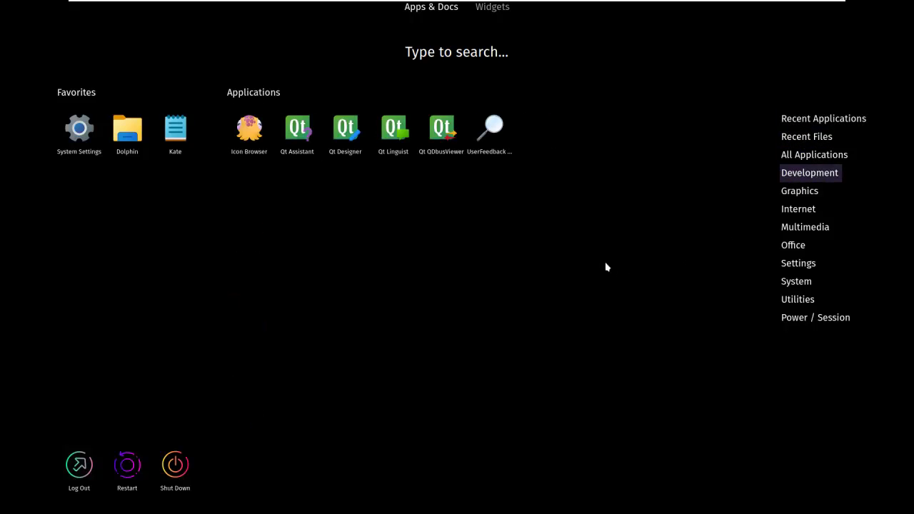
click(604, 262)
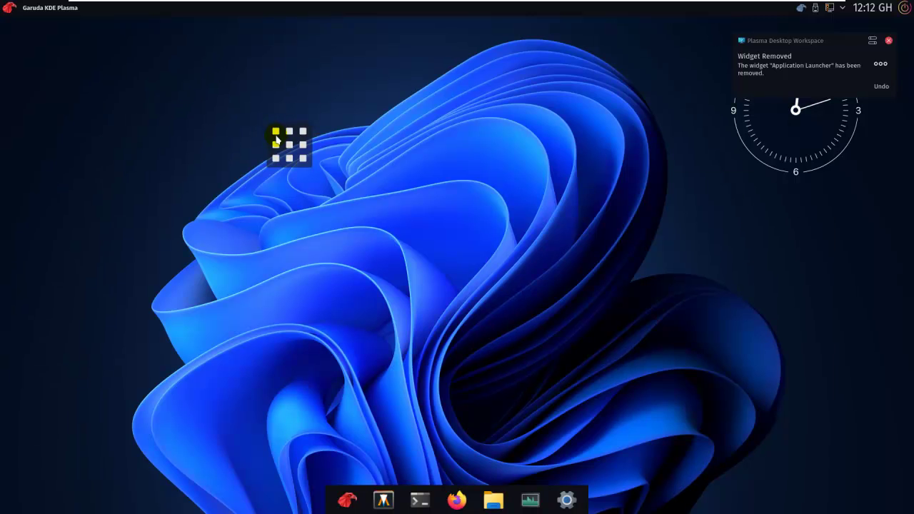
key(ctrl+Escape)
click(384, 178)
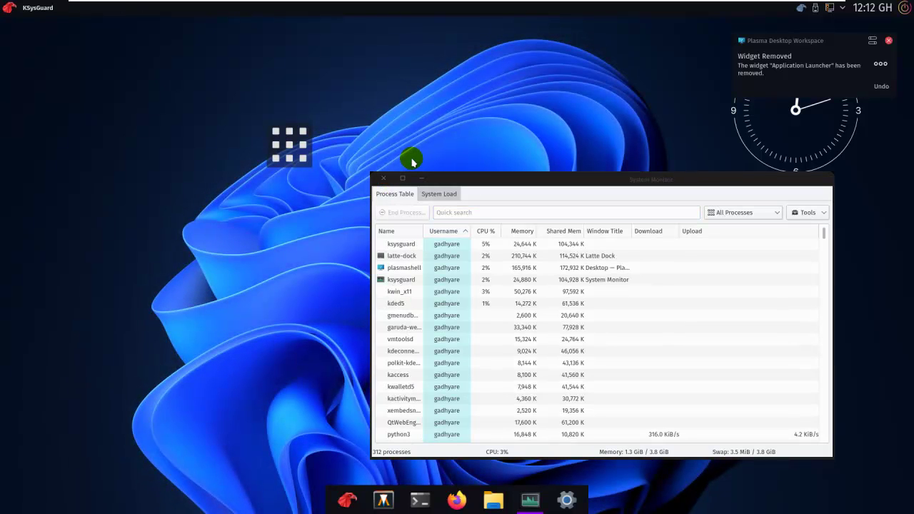
key(super)
text(r)
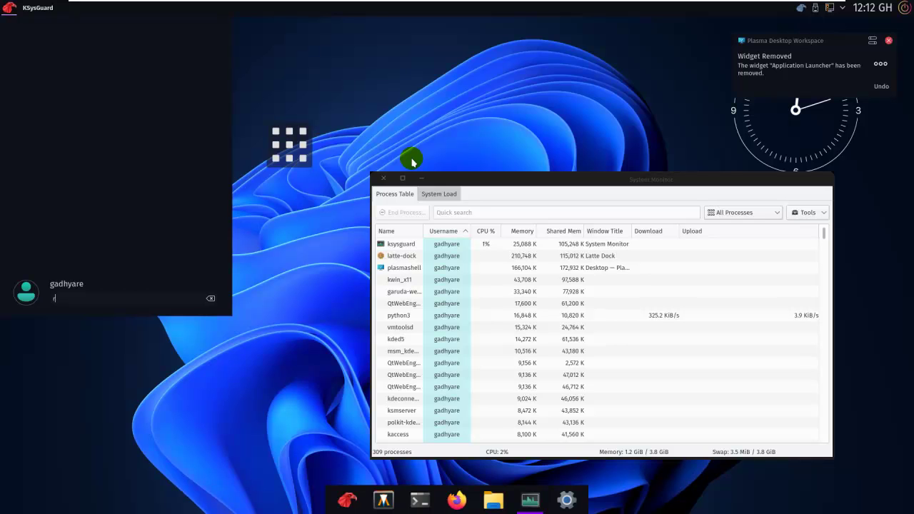
click(397, 146)
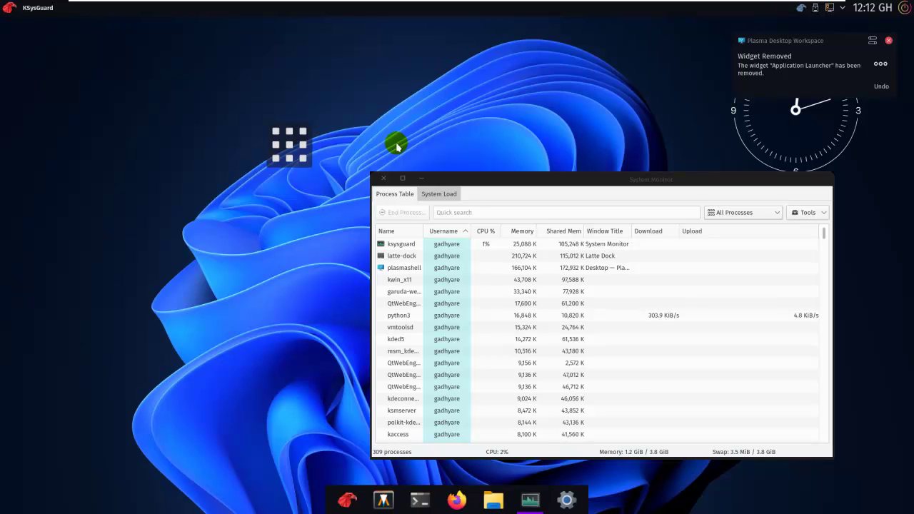
key(super)
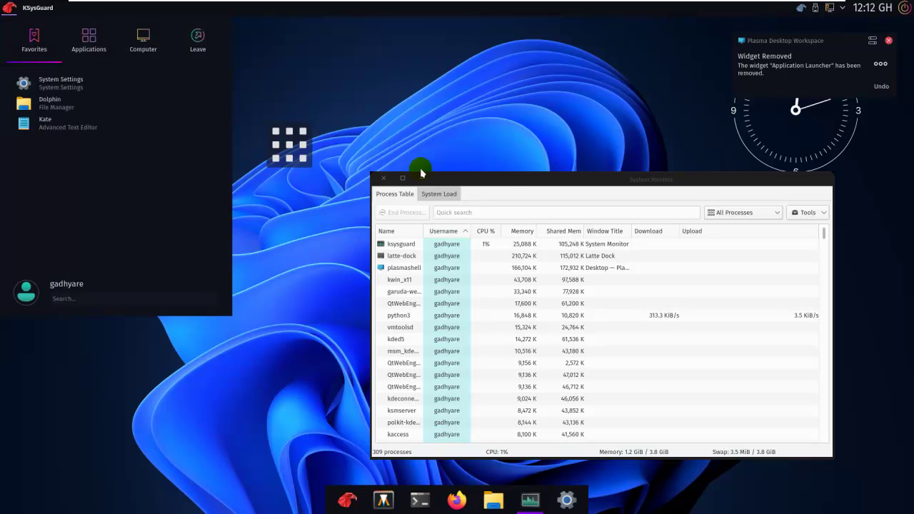
click(383, 178)
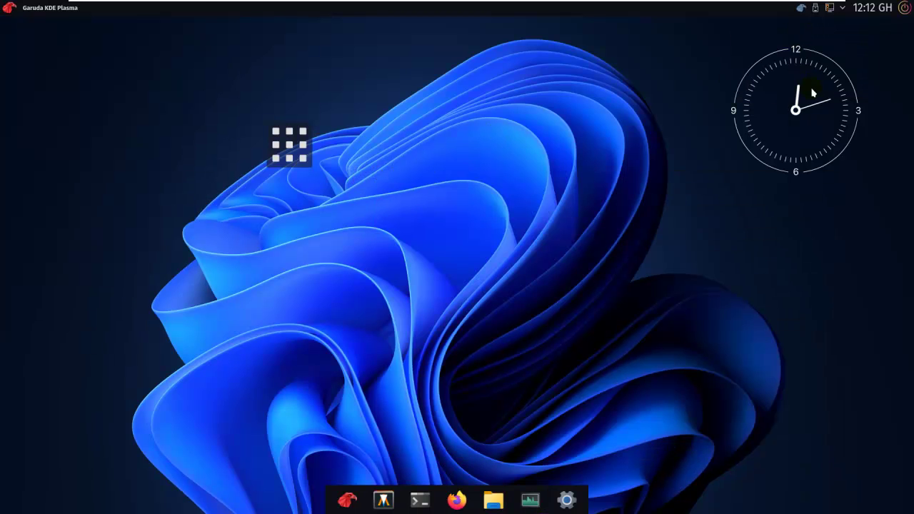
- Bring up Desktop Folder Settings on its Wallpaper page with Win11OS-dark selected
right_click(429, 127)
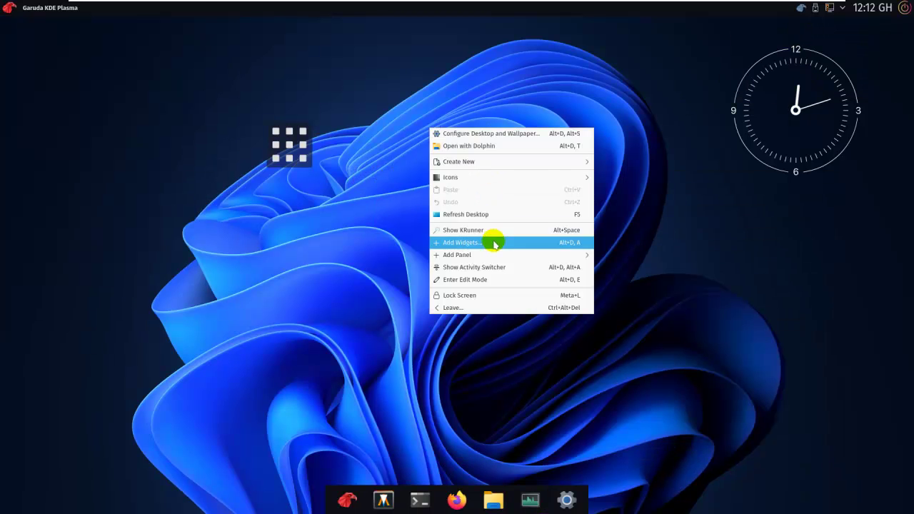
click(435, 133)
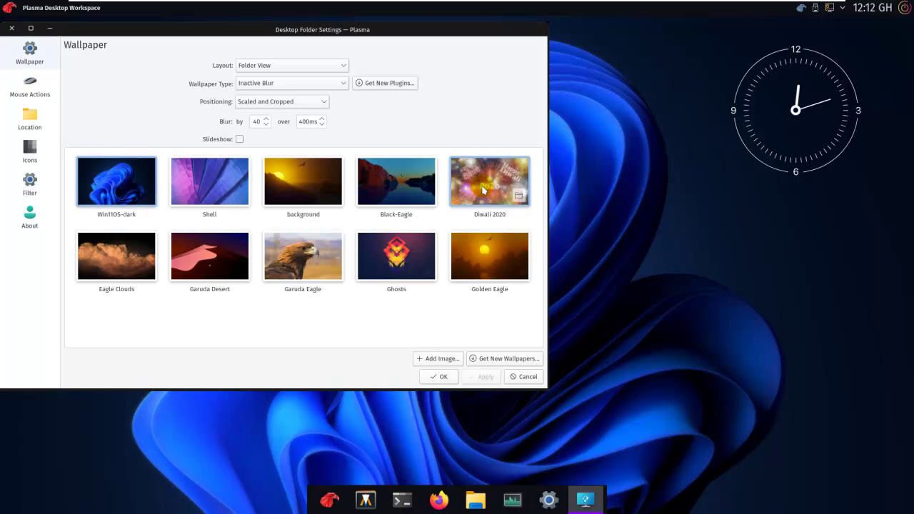
click(10, 30)
right_click(428, 101)
click(433, 106)
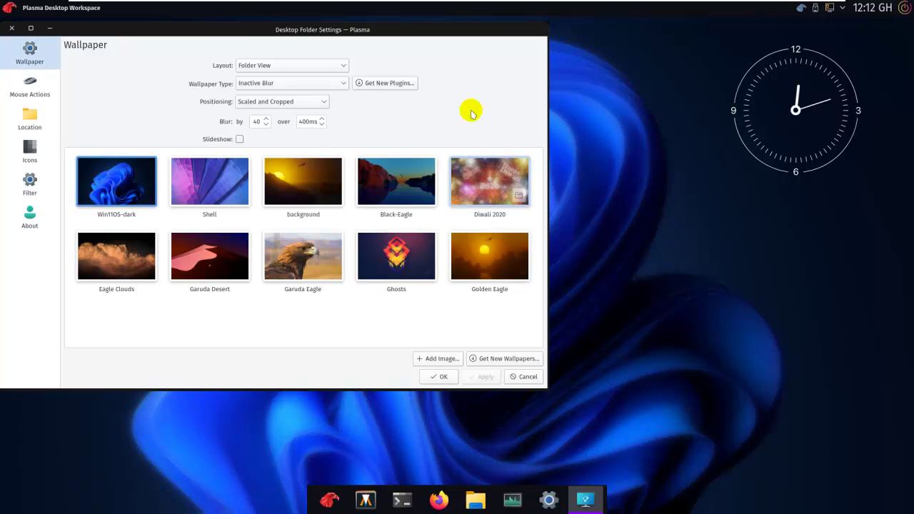
right_click(642, 98)
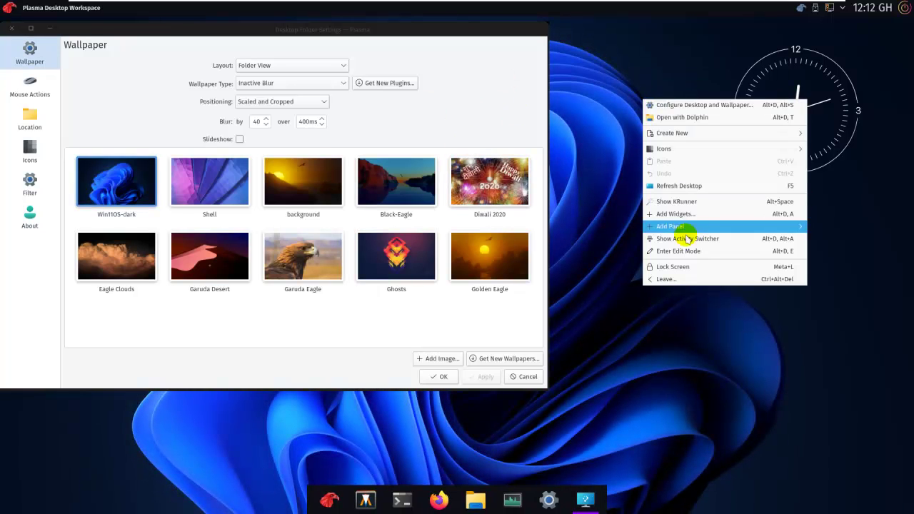
click(700, 279)
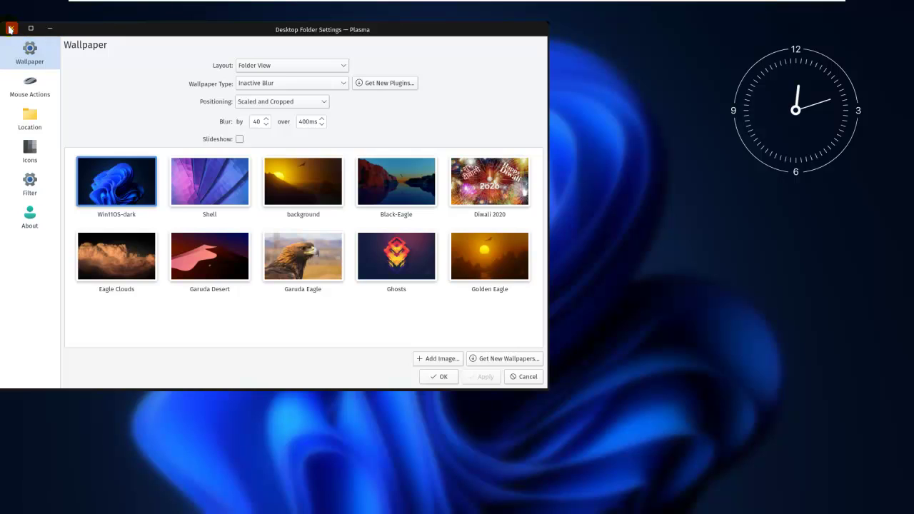
click(10, 29)
- Log out of the Plasma session using Leave... from the desktop context menu
right_click(529, 96)
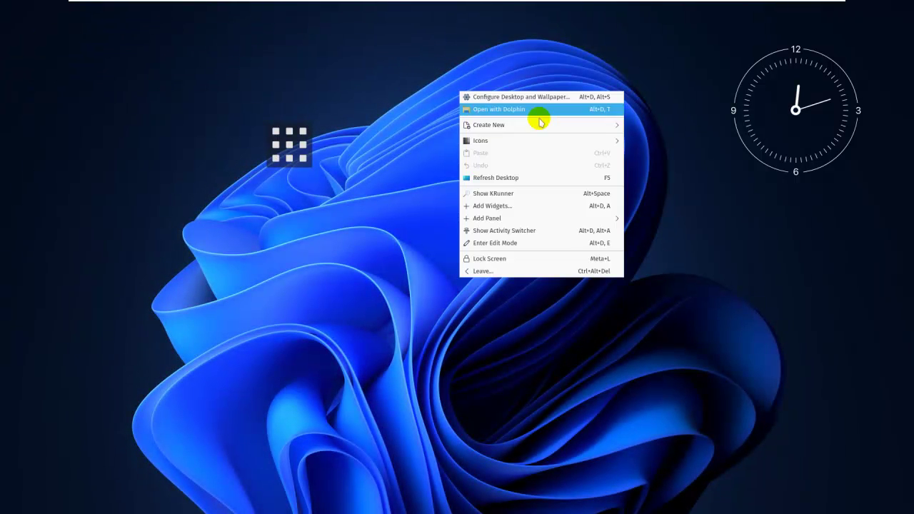
click(570, 244)
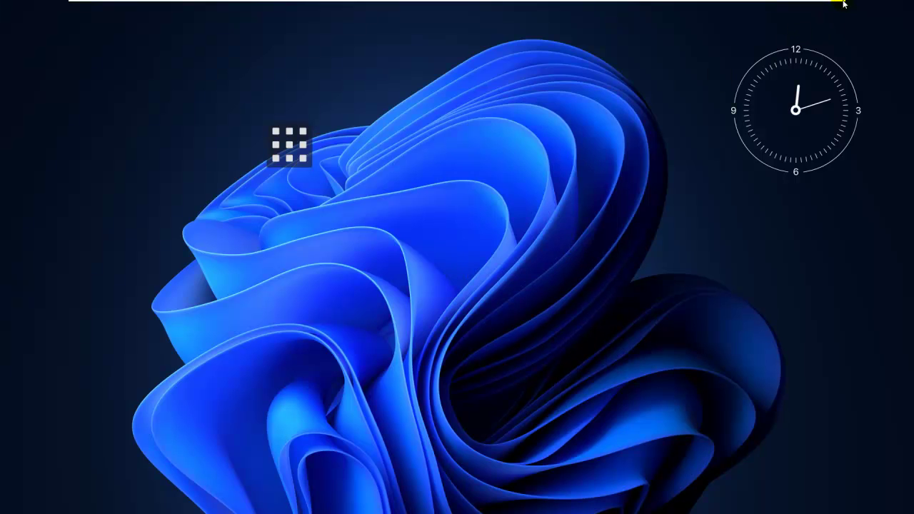
mouse_move(821, 4)
right_click(550, 148)
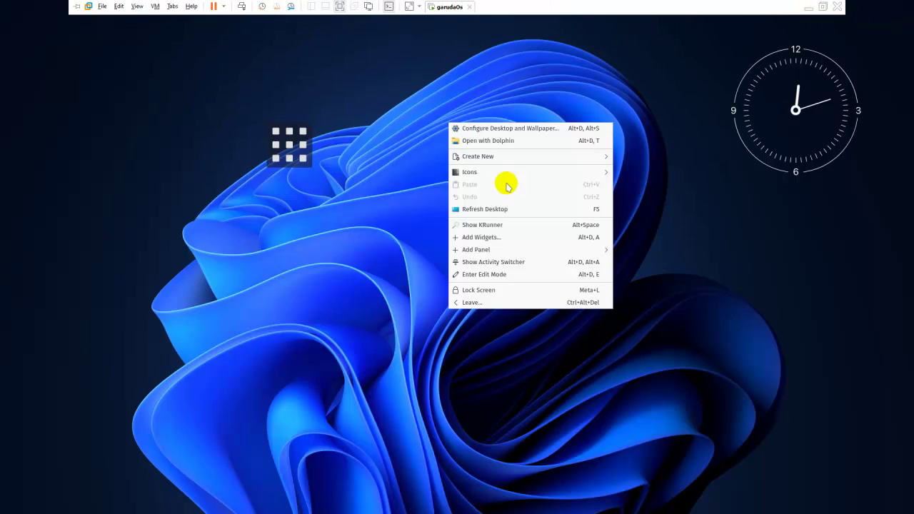
click(504, 301)
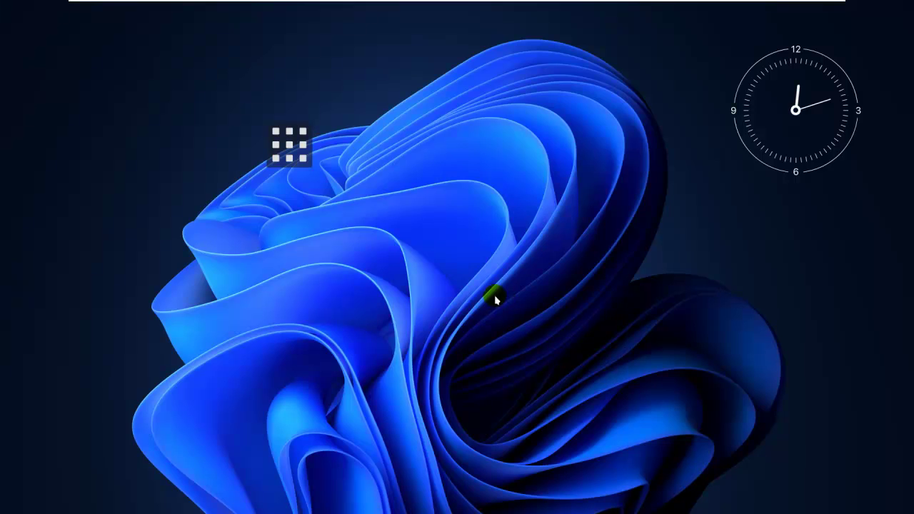
right_click(474, 208)
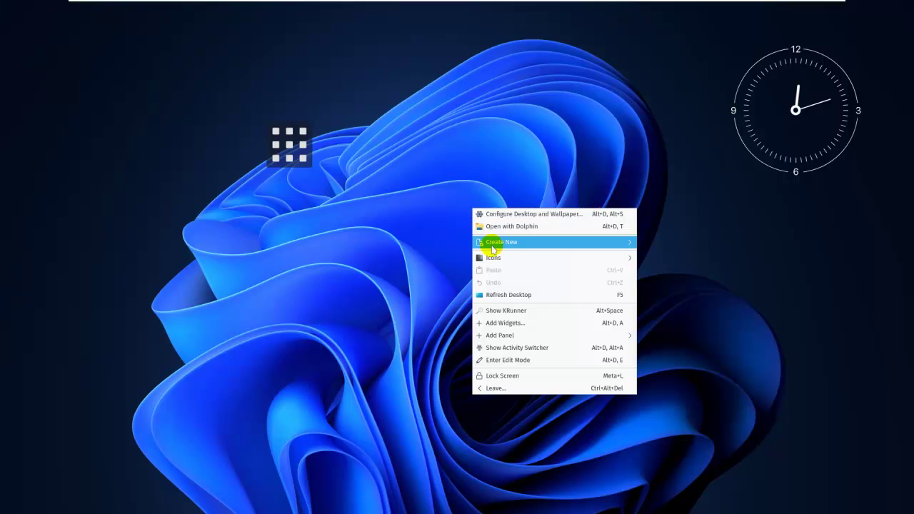
click(492, 388)
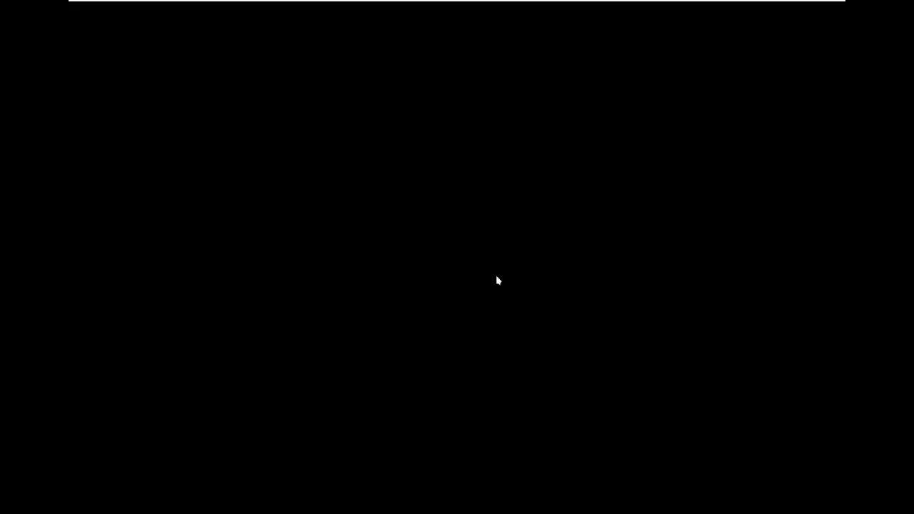